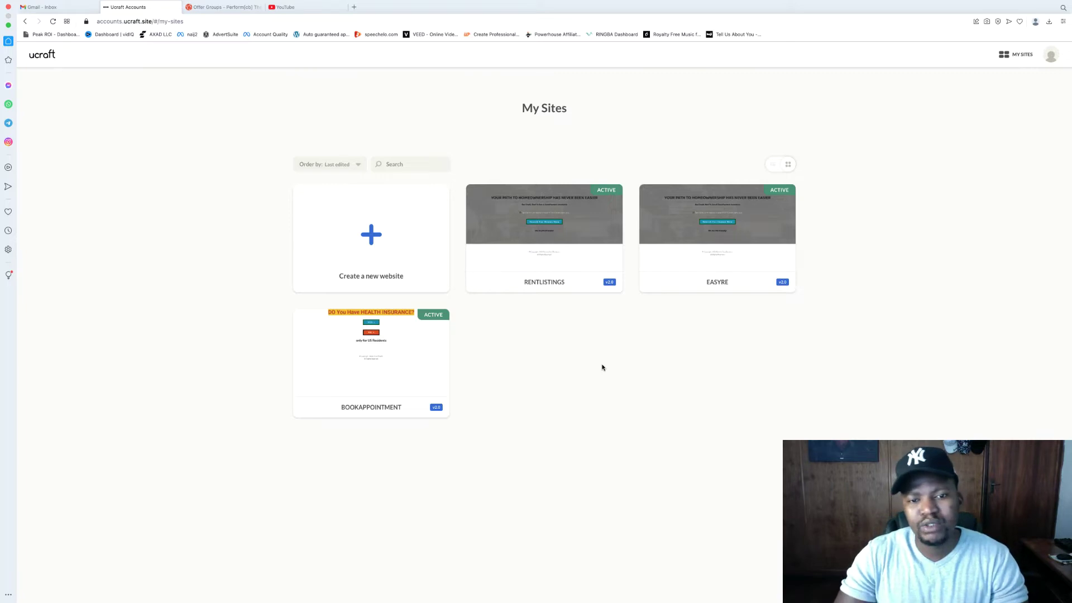
# Step: Start creating a new website from the My Sites overview
pyautogui.moveTo(565, 255)
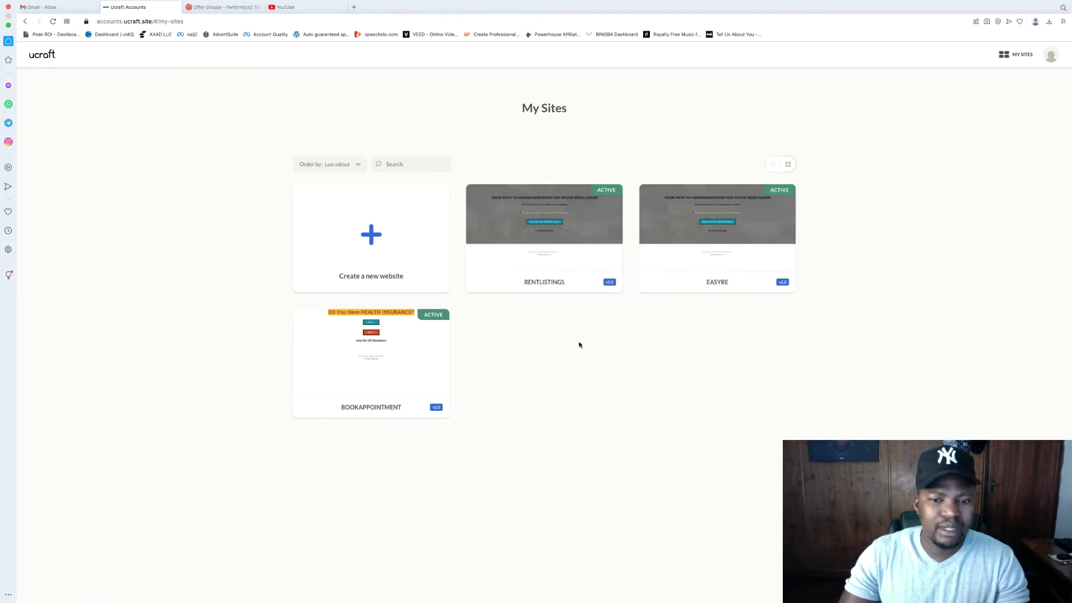
pyautogui.moveTo(523, 250)
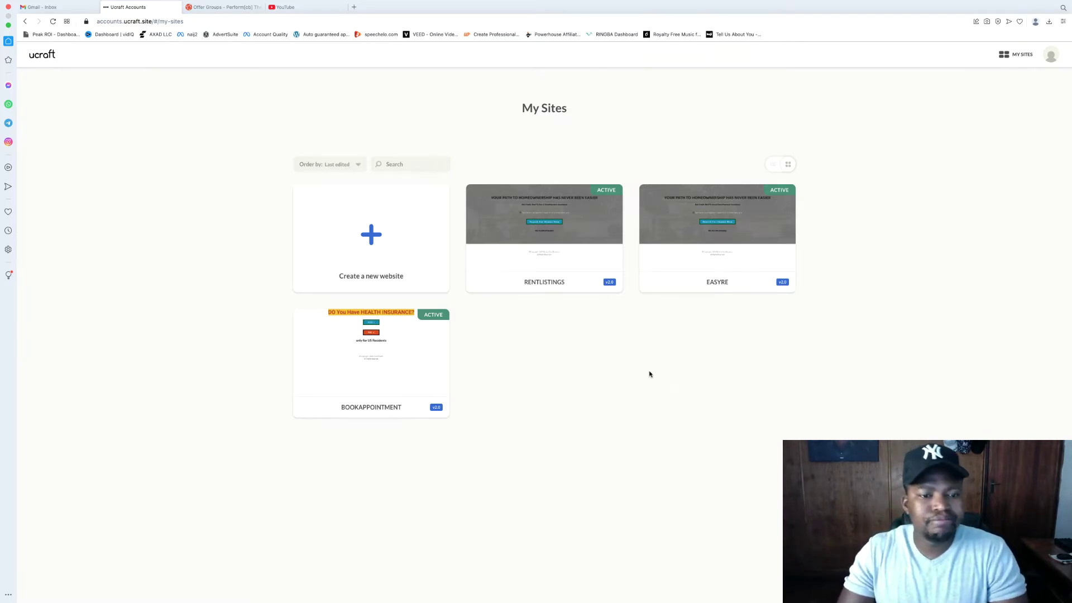
pyautogui.moveTo(473, 249)
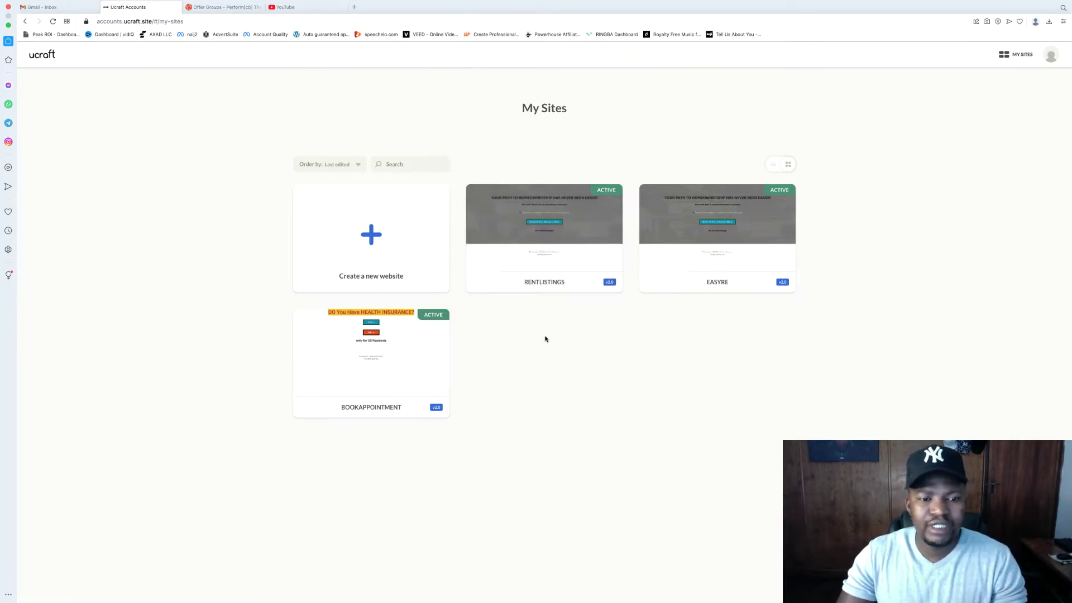
pyautogui.click(372, 241)
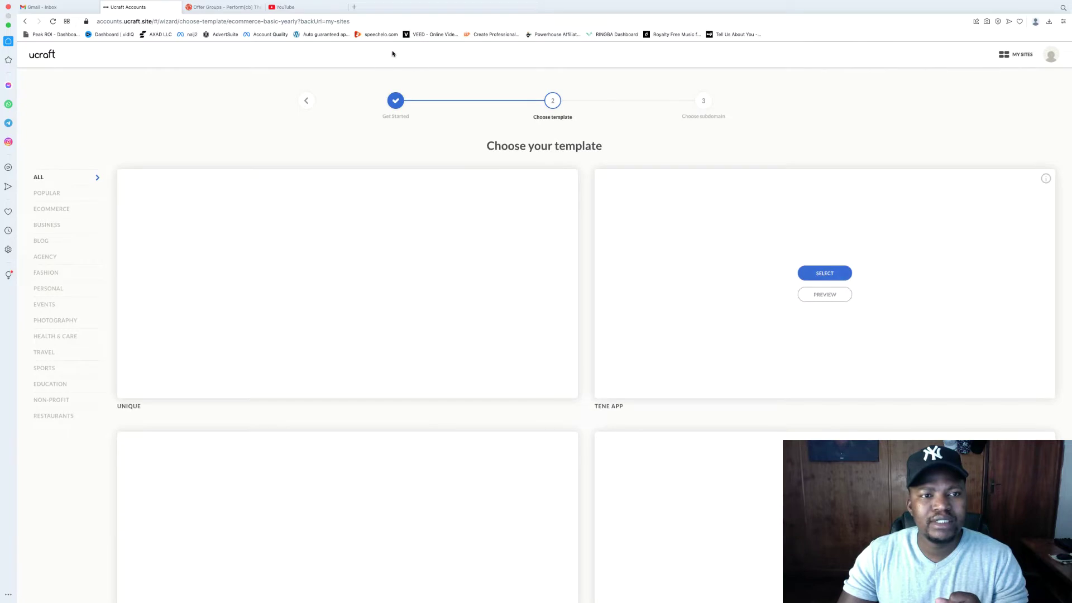
# Step: View the example landing page at rentlistings.ucraft.site in a new tab and return to the template selection
pyautogui.click(353, 7)
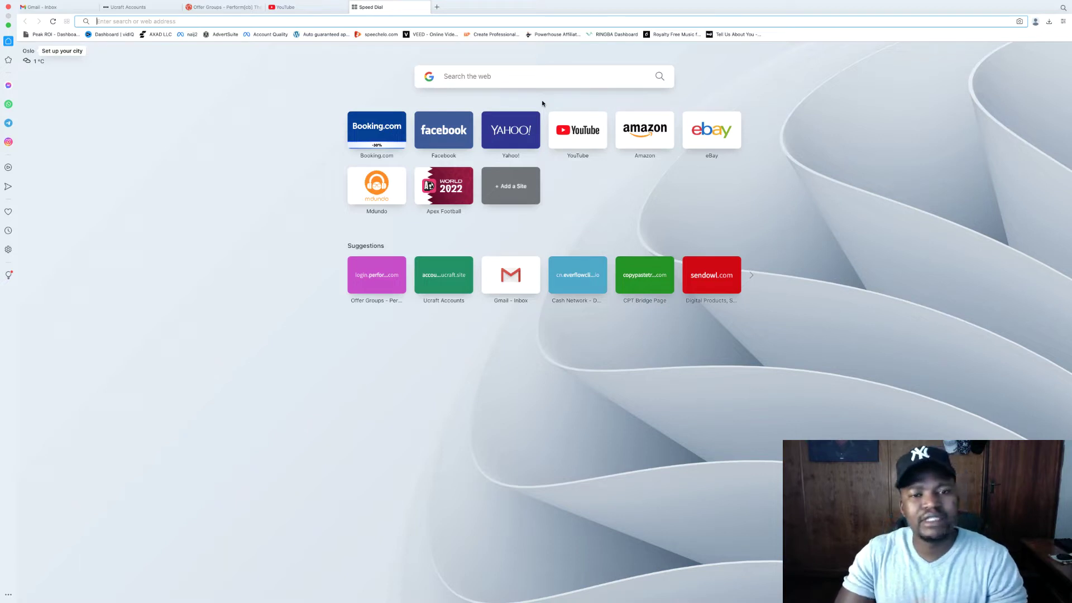
pyautogui.write('rentlistings.ucraft.site')
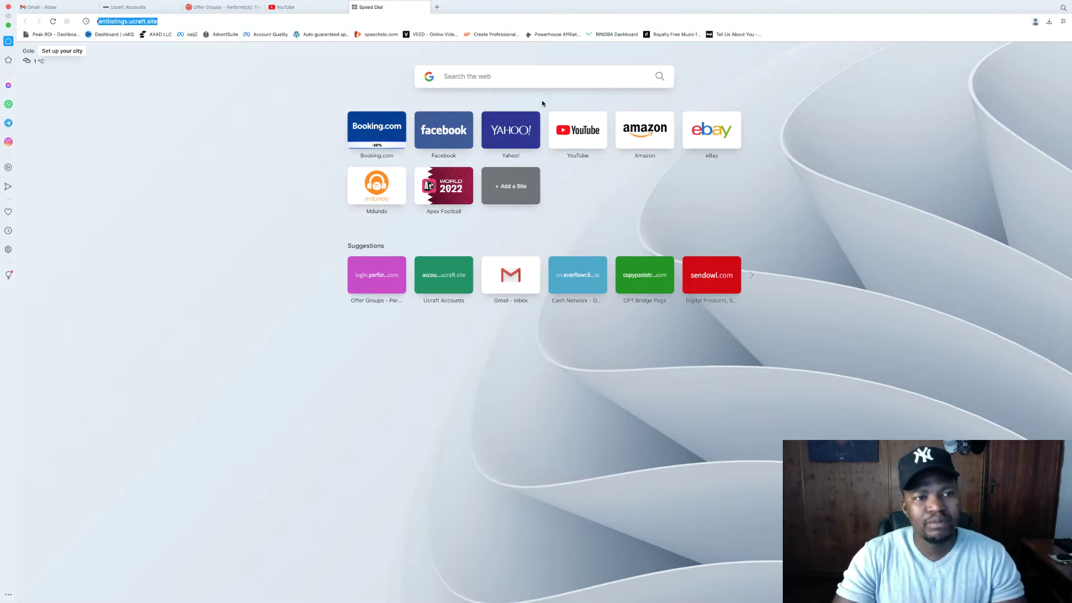
pyautogui.press('Return')
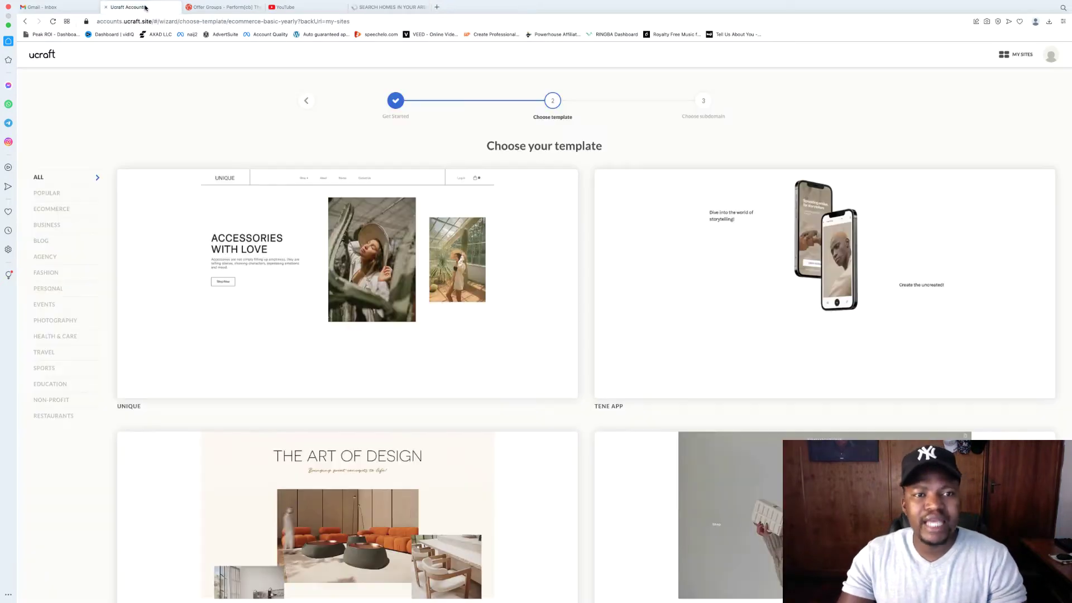
pyautogui.click(144, 7)
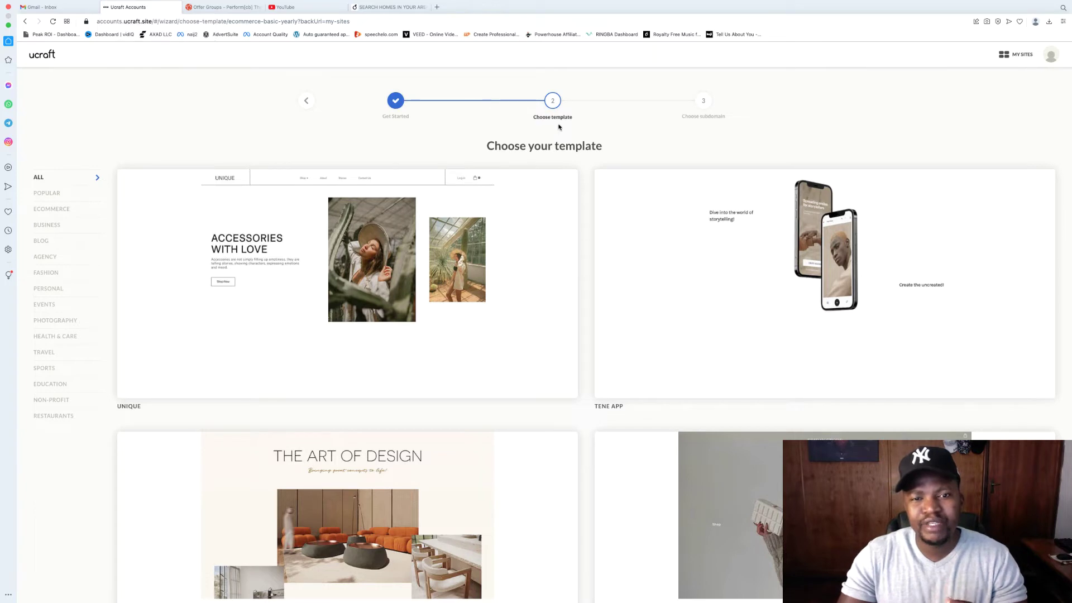
pyautogui.click(390, 8)
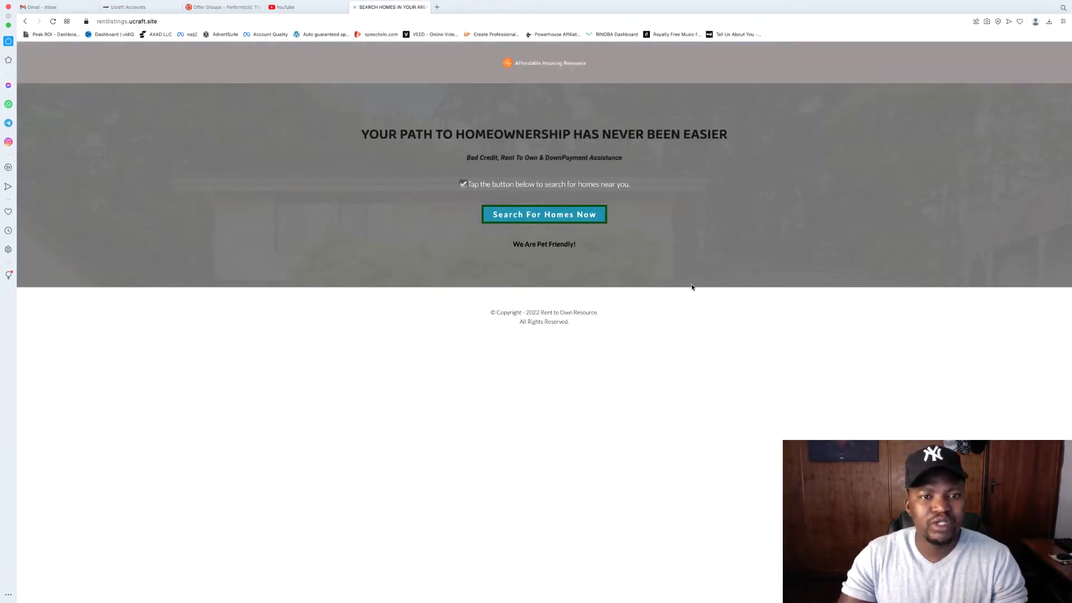
pyautogui.click(117, 9)
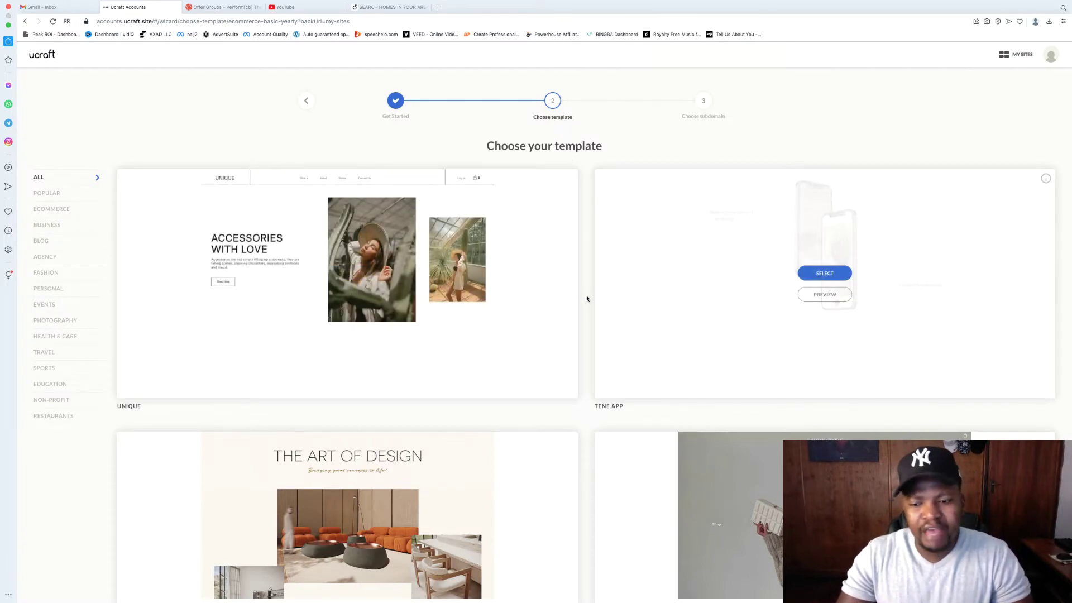
# Step: Load further templates in the gallery until the Hosk and Veeeggio designs are listed
pyautogui.scroll(-7, 585, 295)
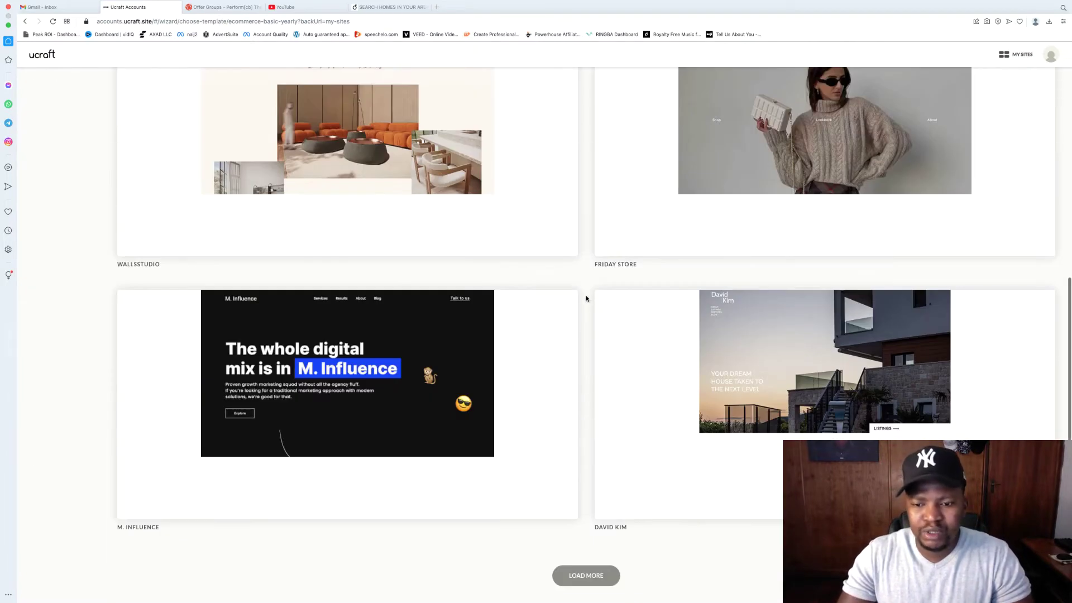
pyautogui.click(588, 578)
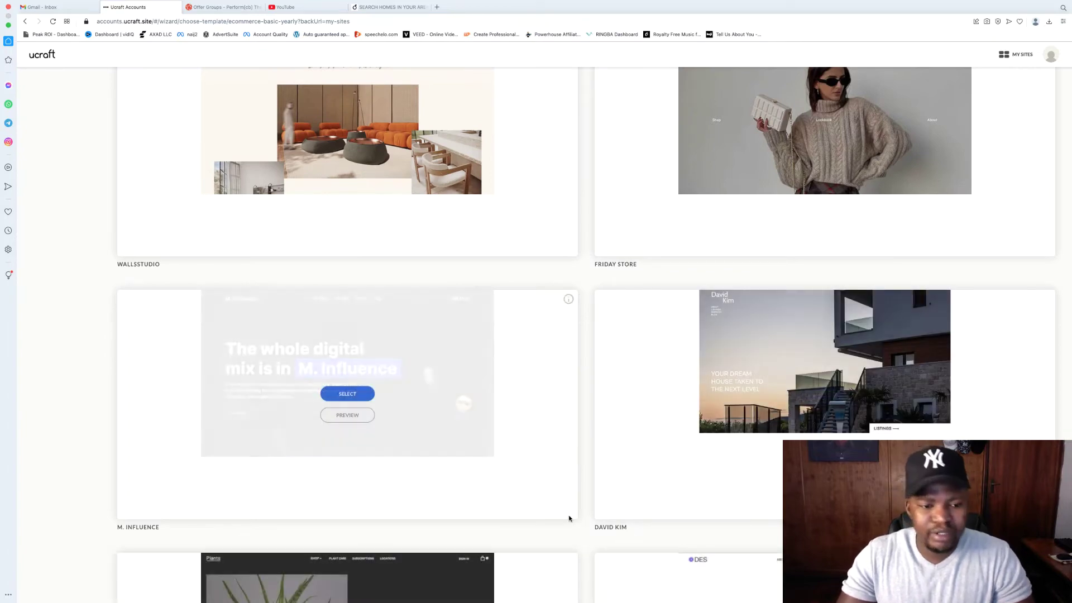
pyautogui.scroll(-1, 585, 491)
pyautogui.scroll(-12, 583, 491)
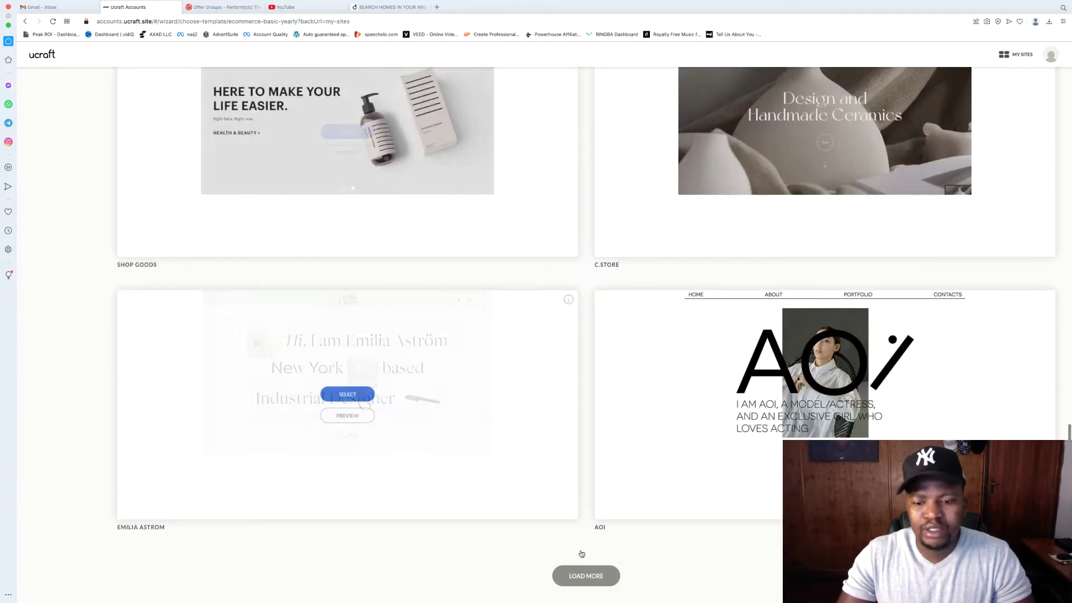
pyautogui.click(591, 577)
pyautogui.scroll(-8, 589, 500)
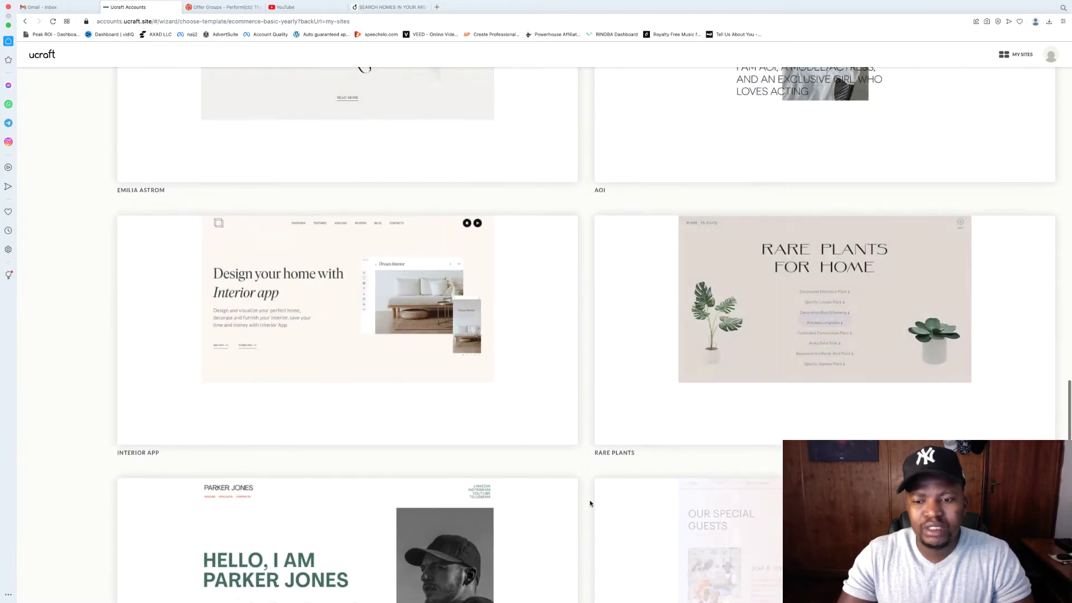
pyautogui.scroll(-4, 589, 500)
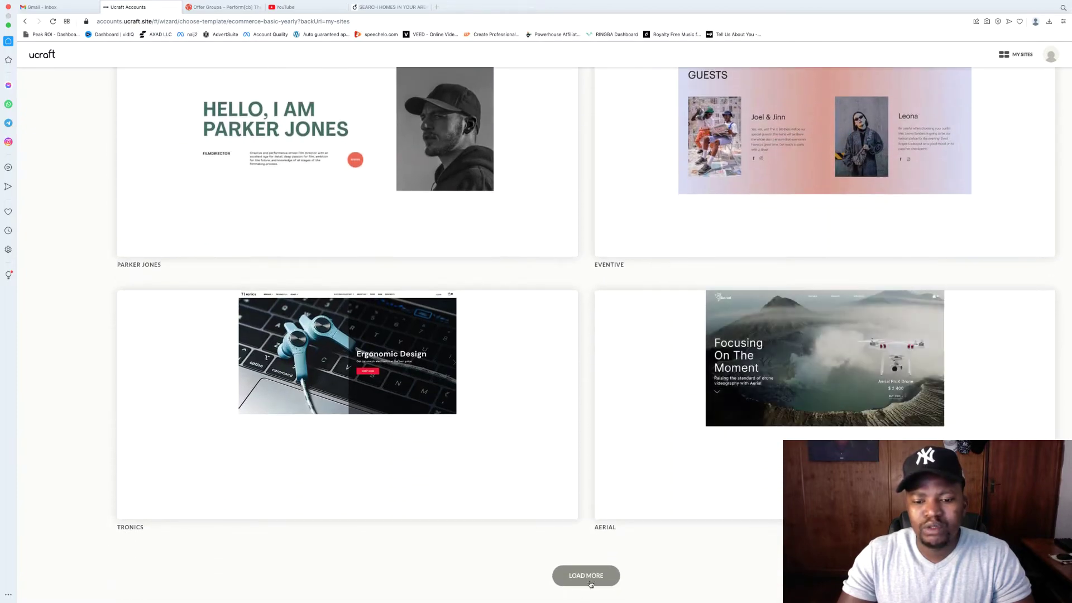
pyautogui.scroll(-8, 587, 474)
pyautogui.scroll(1, 587, 474)
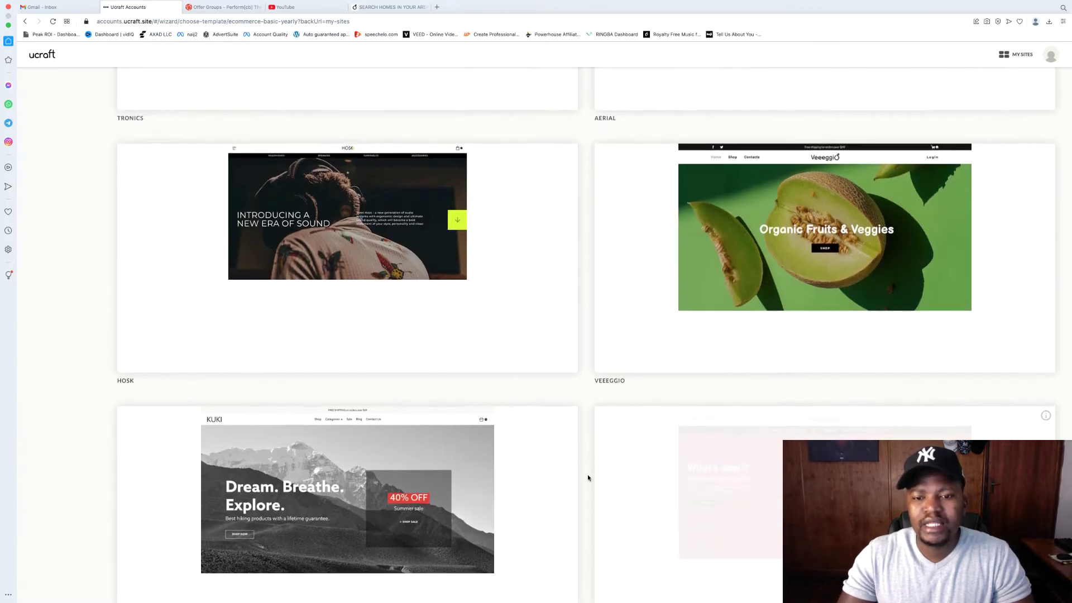
# Step: Compare the neighbouring templates and choose the Veeeggio template for the new website
pyautogui.moveTo(634, 338)
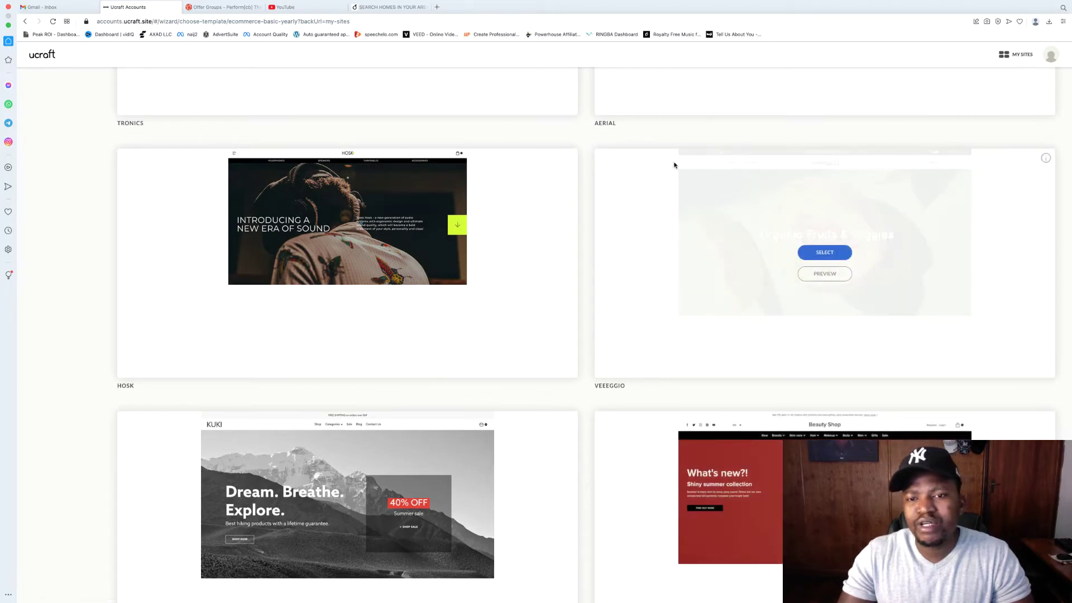
pyautogui.click(824, 252)
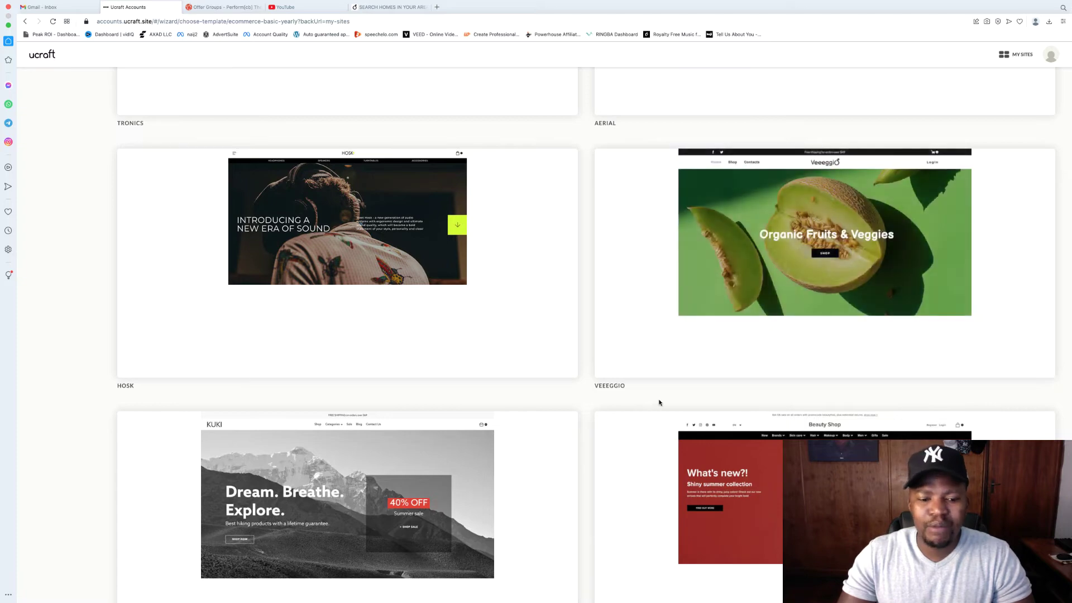
pyautogui.scroll(-1, 726, 346)
pyautogui.scroll(-6, 774, 303)
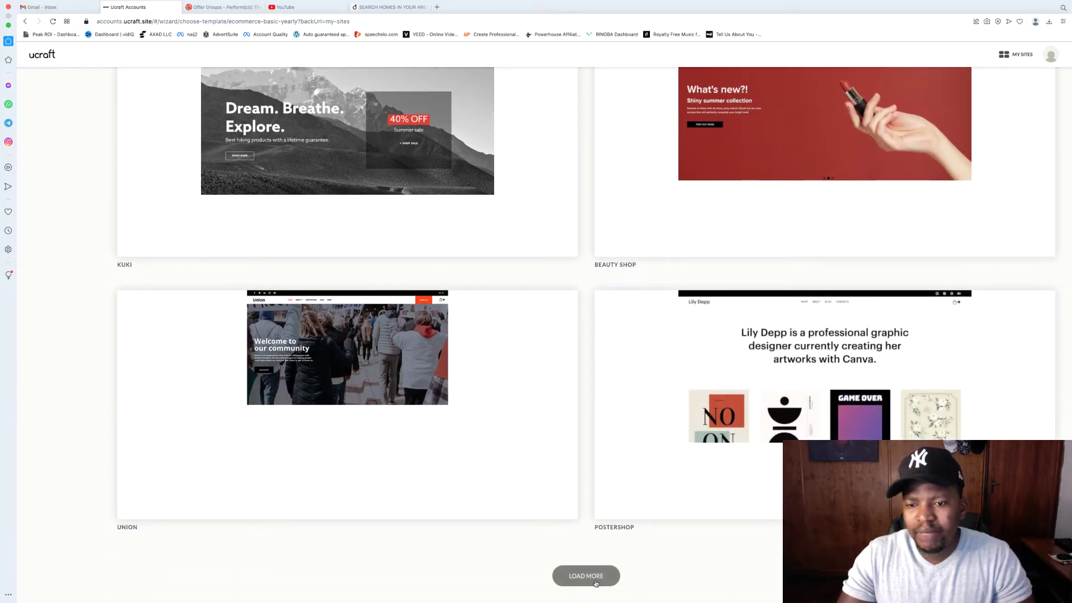
pyautogui.scroll(3, 658, 438)
pyautogui.moveTo(869, 421)
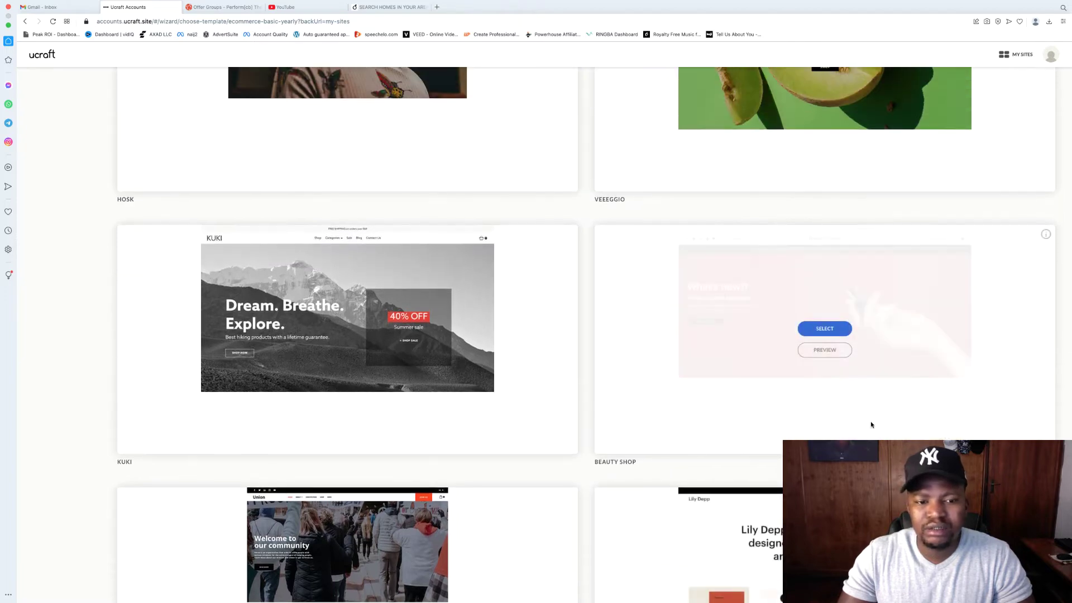
pyautogui.scroll(3, 785, 325)
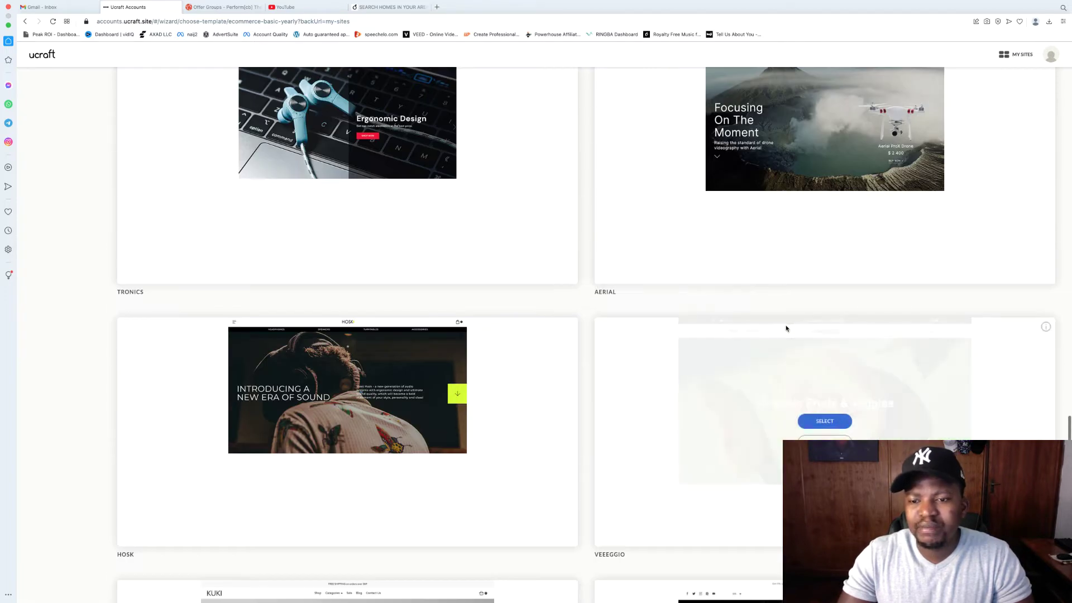
pyautogui.scroll(-2, 786, 329)
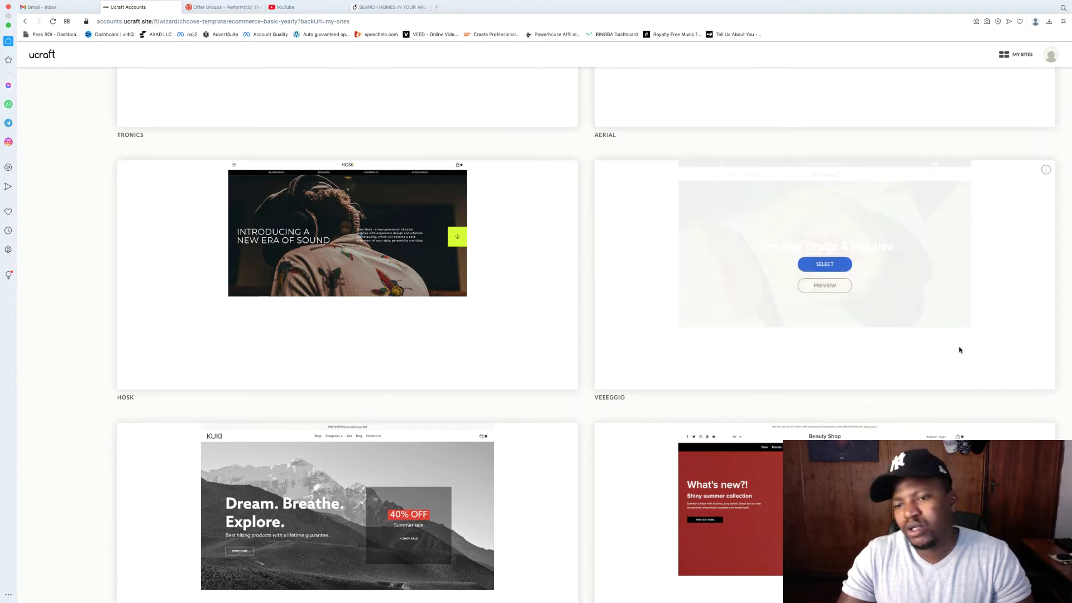
pyautogui.click(824, 264)
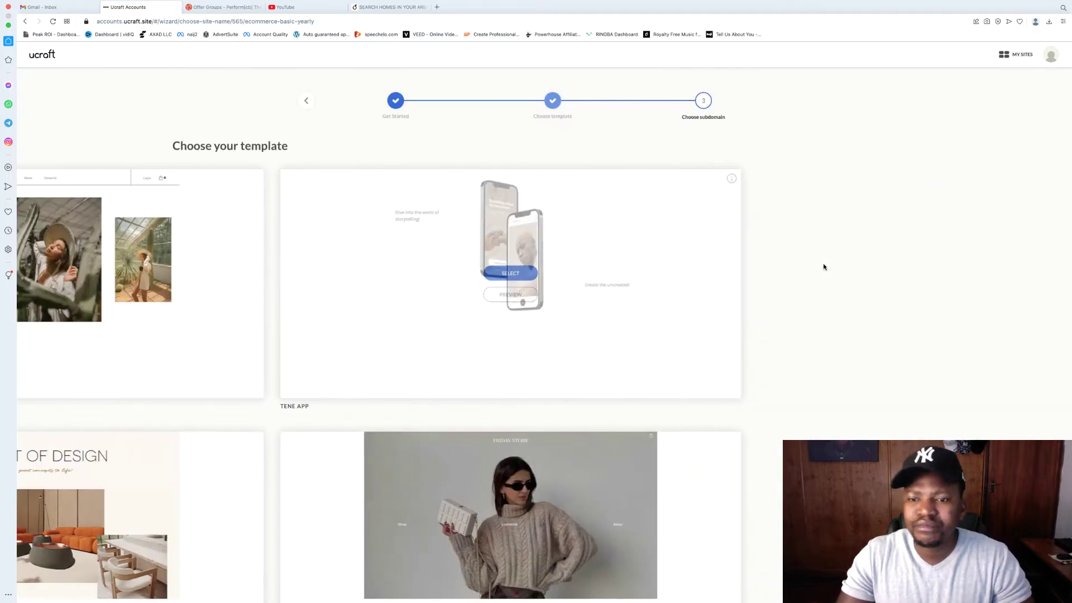
# Step: Set the website's free subdomain to surveyj and proceed to the plan checkout
pyautogui.click(490, 238)
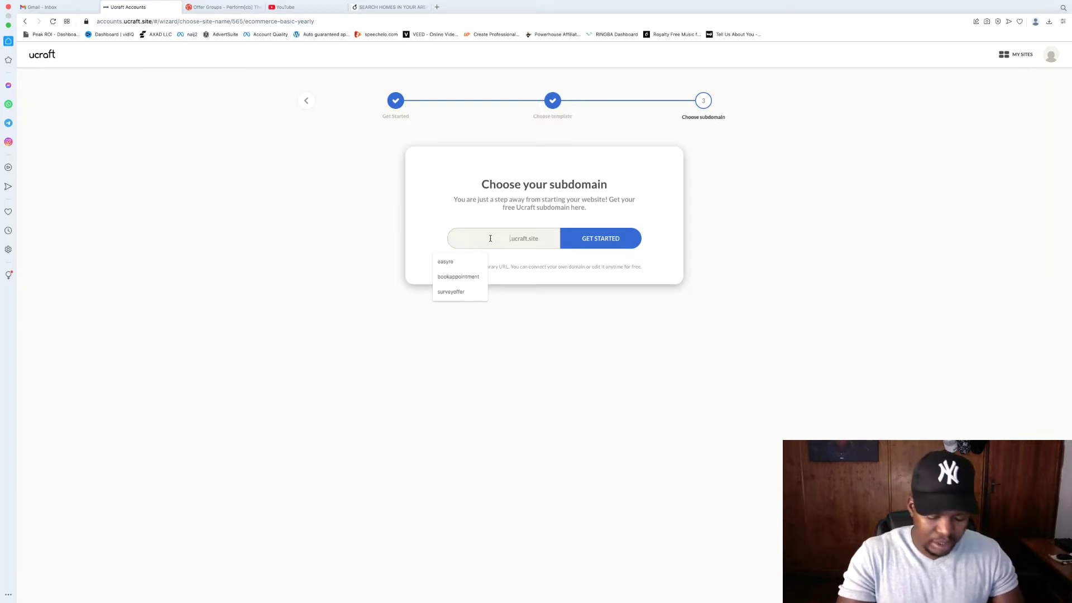
pyautogui.write('sjunkie')
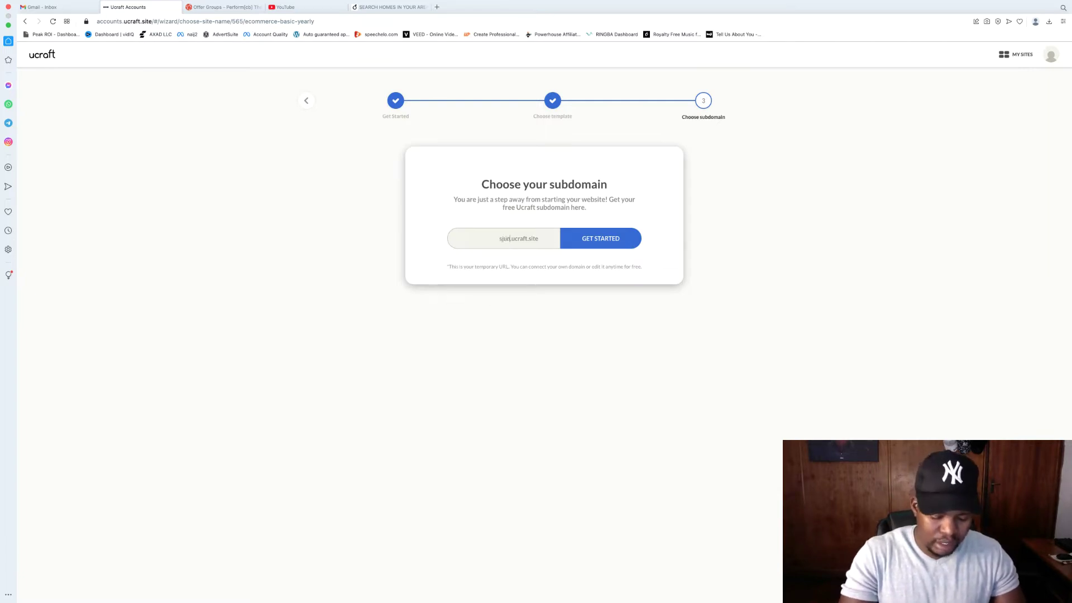
pyautogui.press('BackSpace')
pyautogui.press('BackSpace')
pyautogui.press('BackSpace')
pyautogui.press('BackSpace')
pyautogui.press('BackSpace')
pyautogui.press('BackSpace')
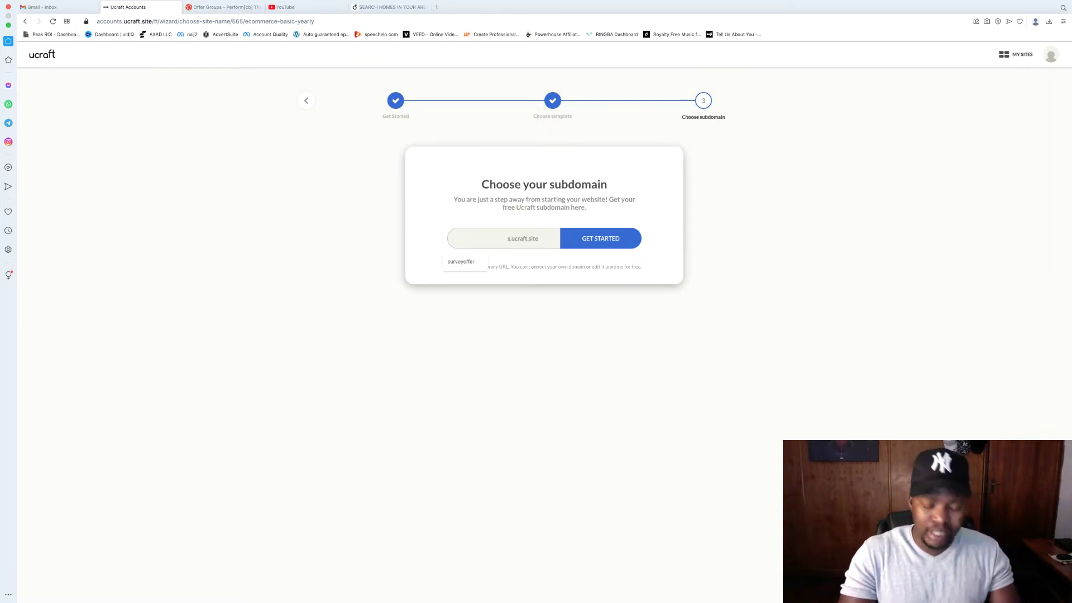
pyautogui.write('urv')
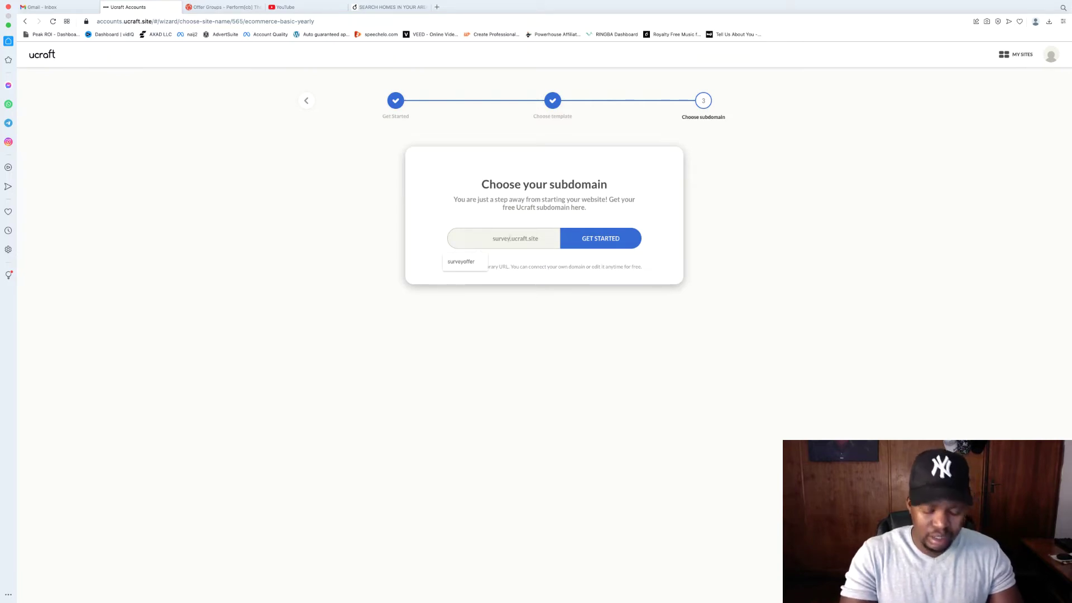
pyautogui.write('ey')
pyautogui.click(509, 238)
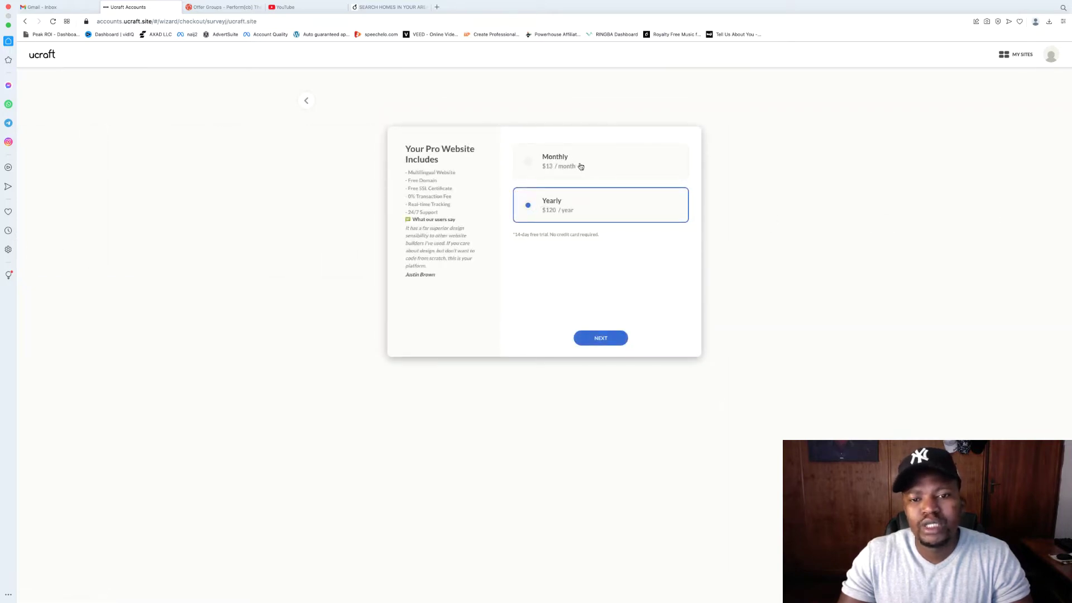
# Step: Choose the Monthly $13 billing option for the Pro Website and start the 14-day trial
pyautogui.click(576, 162)
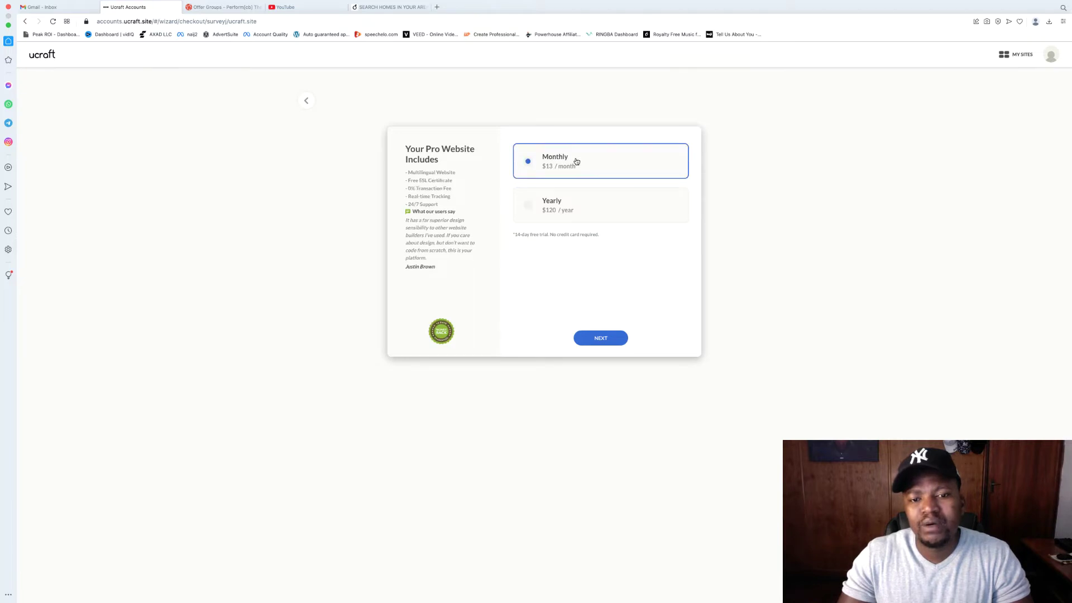
pyautogui.click(598, 341)
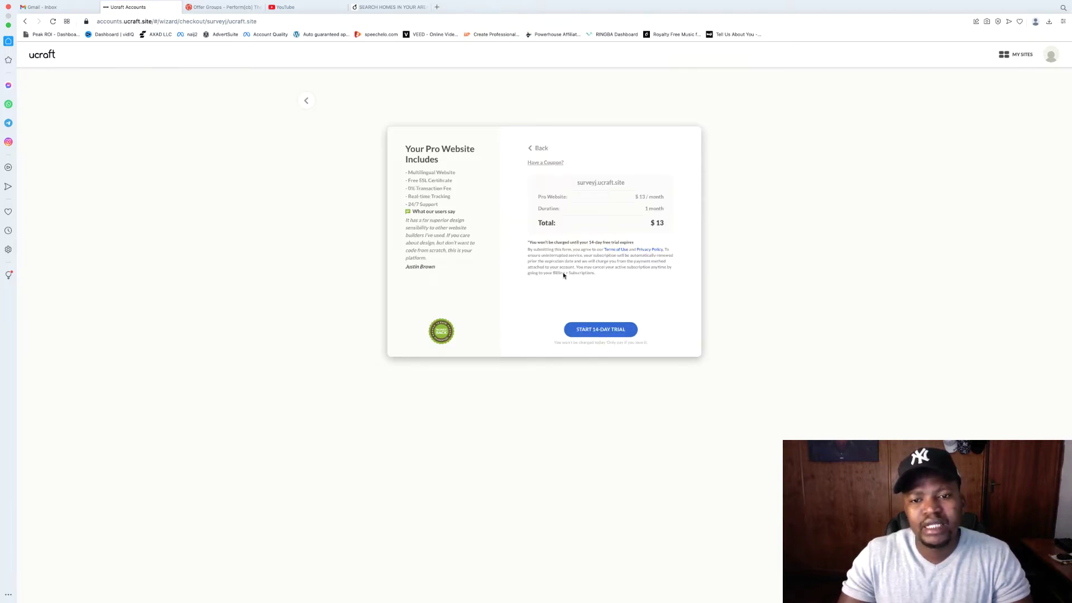
pyautogui.click(602, 332)
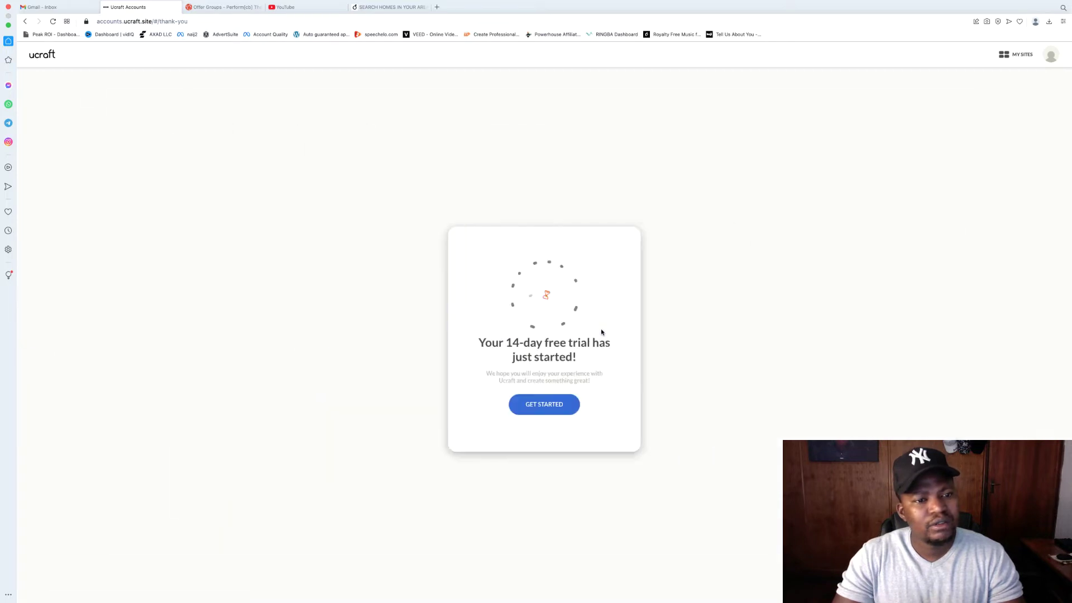
# Step: Open the new site in the design editor and dismiss the custom domain cache notice and Black Friday promotions
pyautogui.click(542, 407)
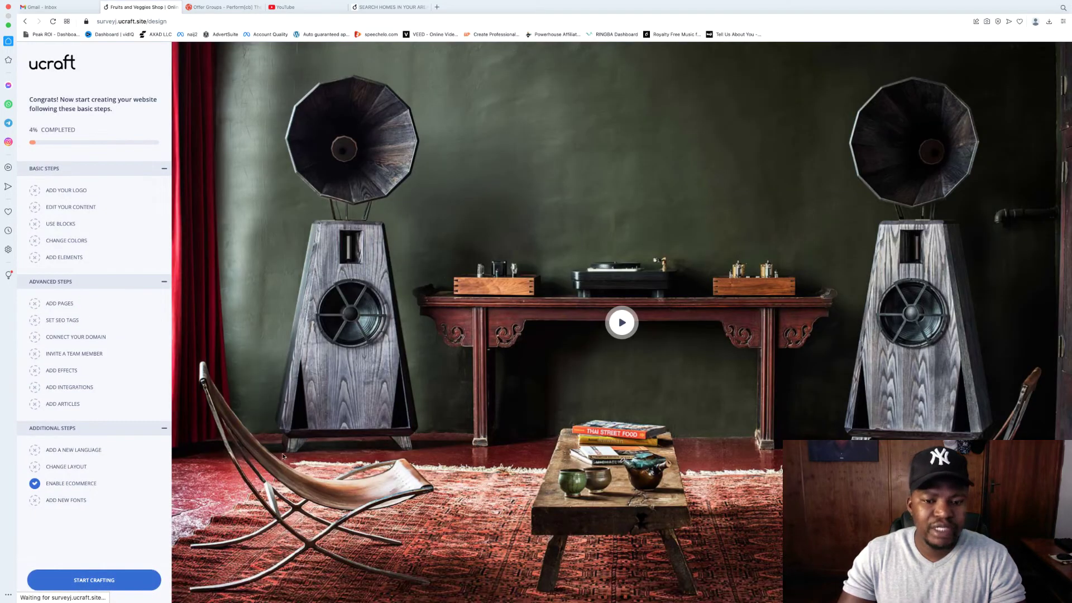
pyautogui.click(95, 580)
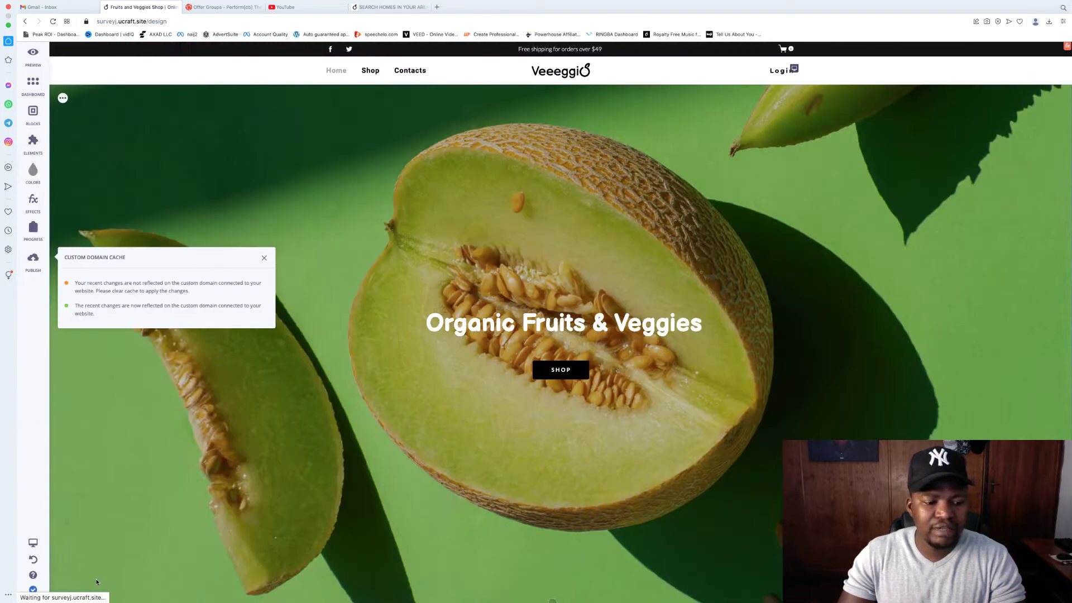
pyautogui.click(264, 259)
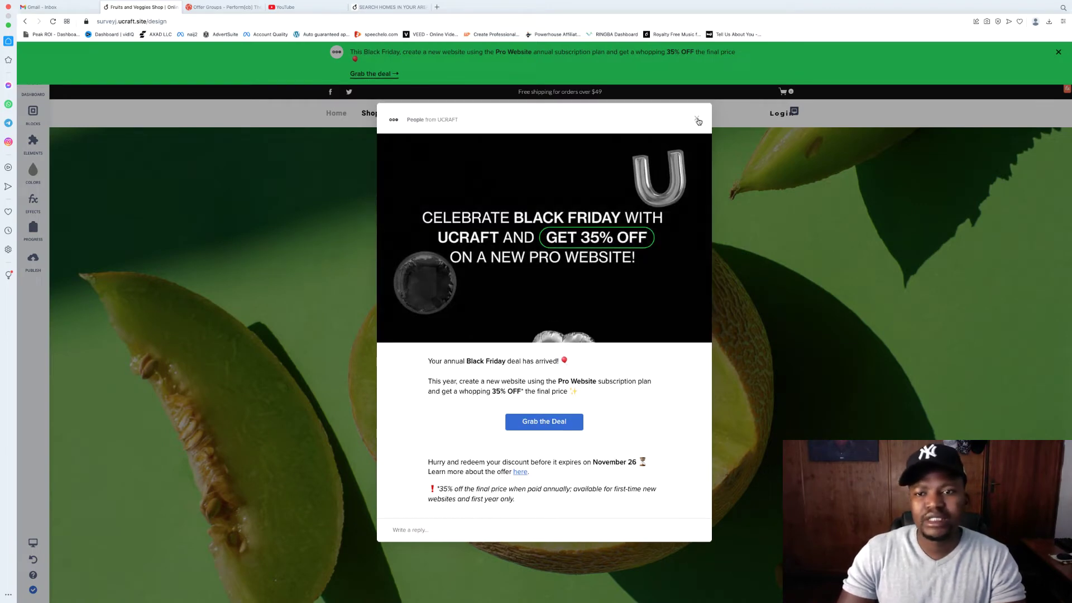
pyautogui.click(697, 119)
pyautogui.click(1058, 52)
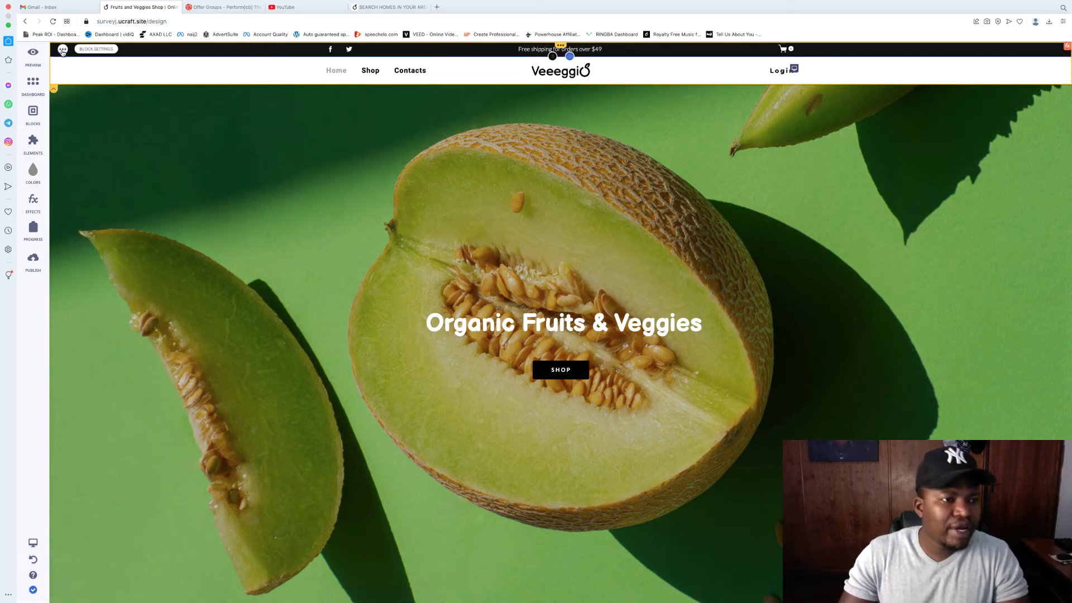
# Step: Delete the free-shipping announcement bar and the header block with the Home, Shop and Contacts navigation
pyautogui.click(63, 50)
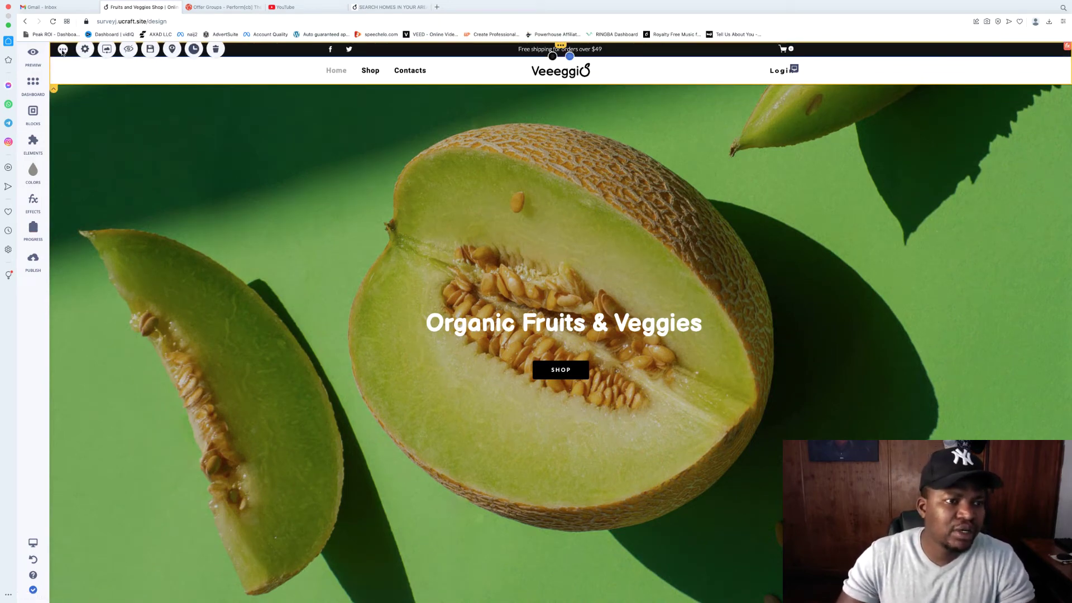
pyautogui.click(216, 51)
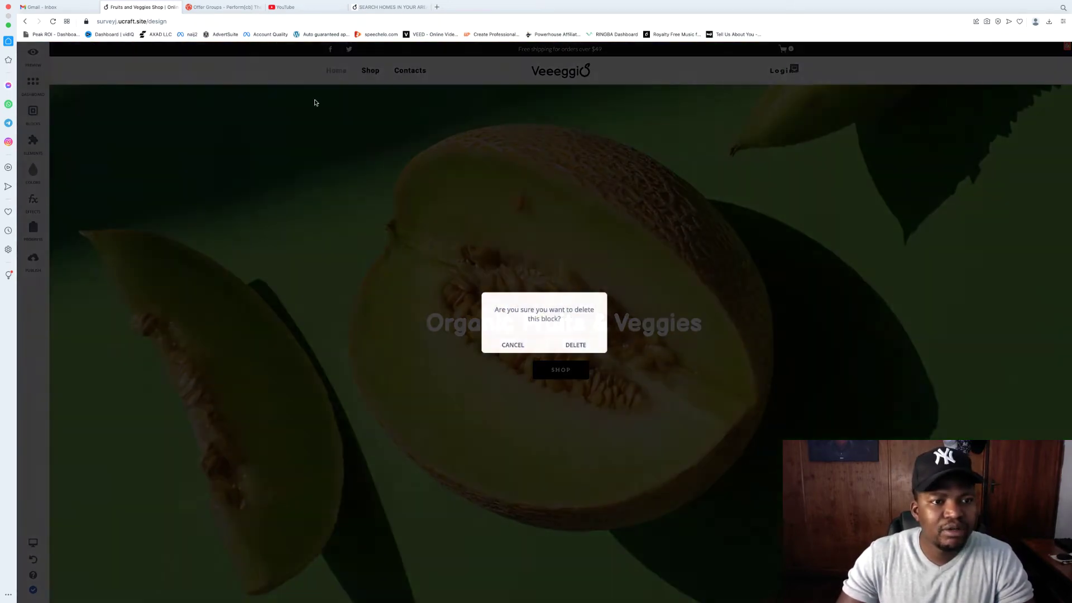
pyautogui.click(576, 345)
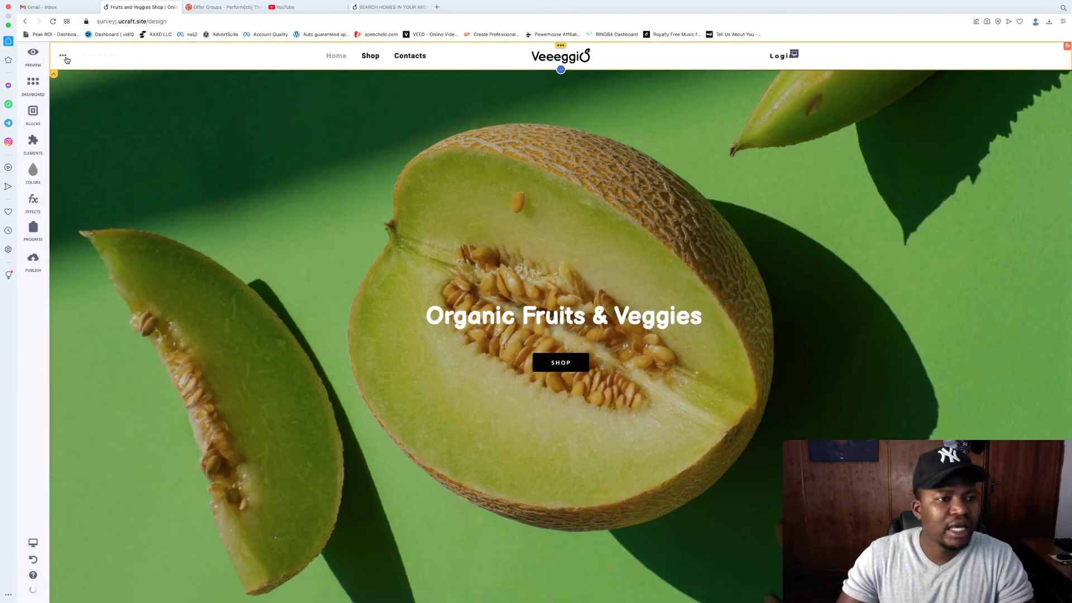
pyautogui.click(65, 57)
pyautogui.click(216, 54)
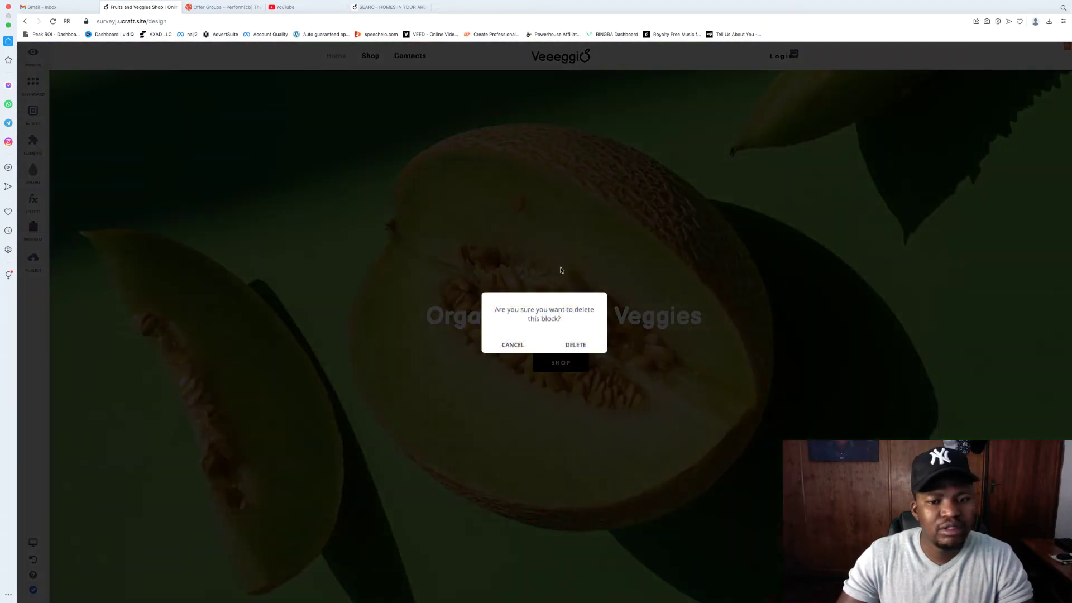
pyautogui.click(575, 342)
# Step: Delete the Organic Fruits & Veggies hero block and the Only For The Season product block
pyautogui.click(62, 55)
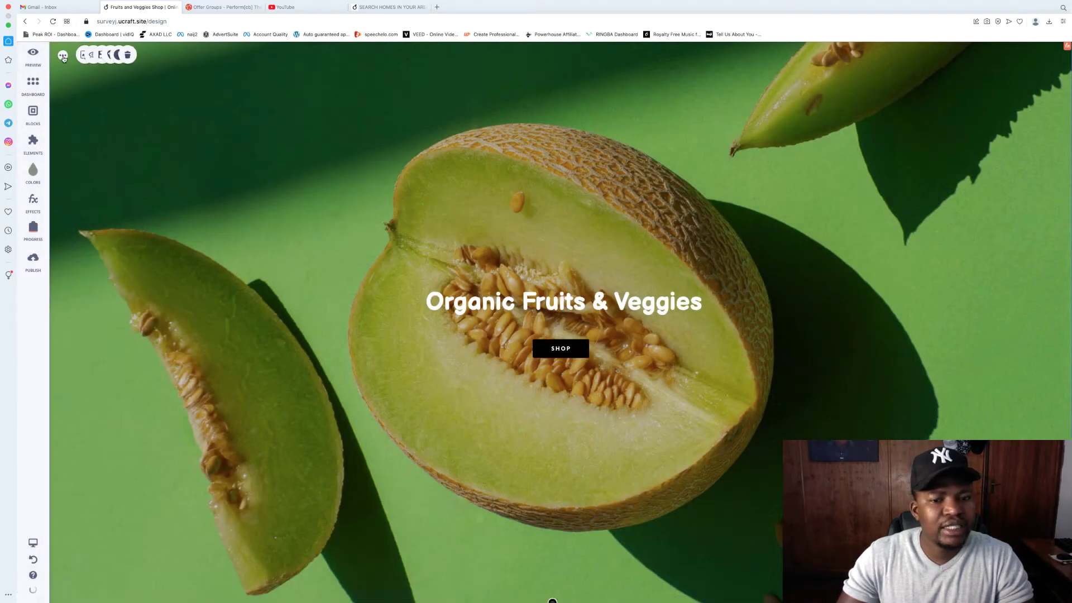
pyautogui.click(194, 57)
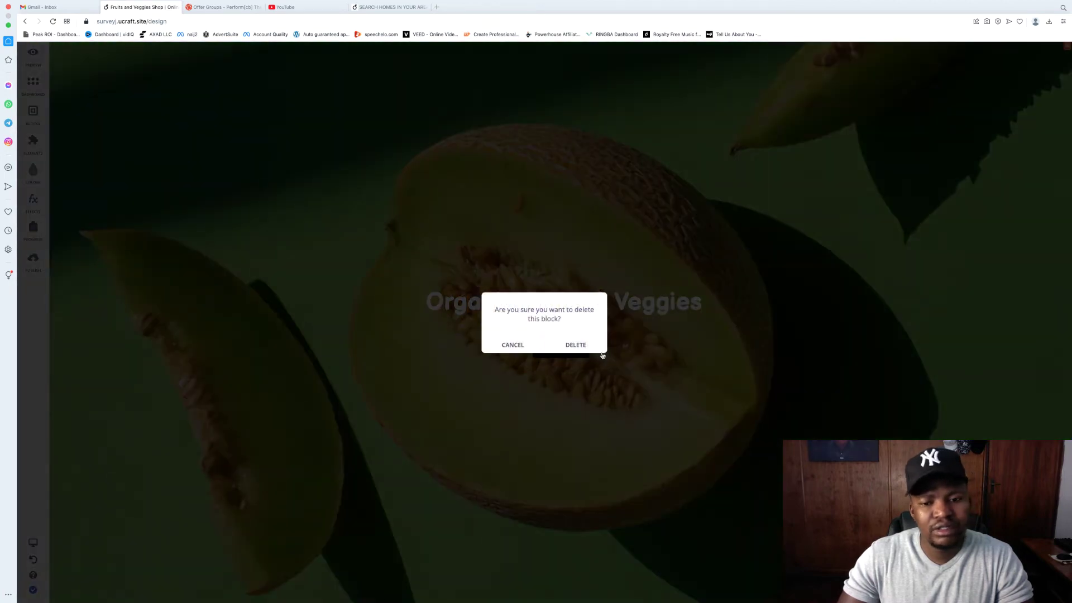
pyautogui.click(579, 345)
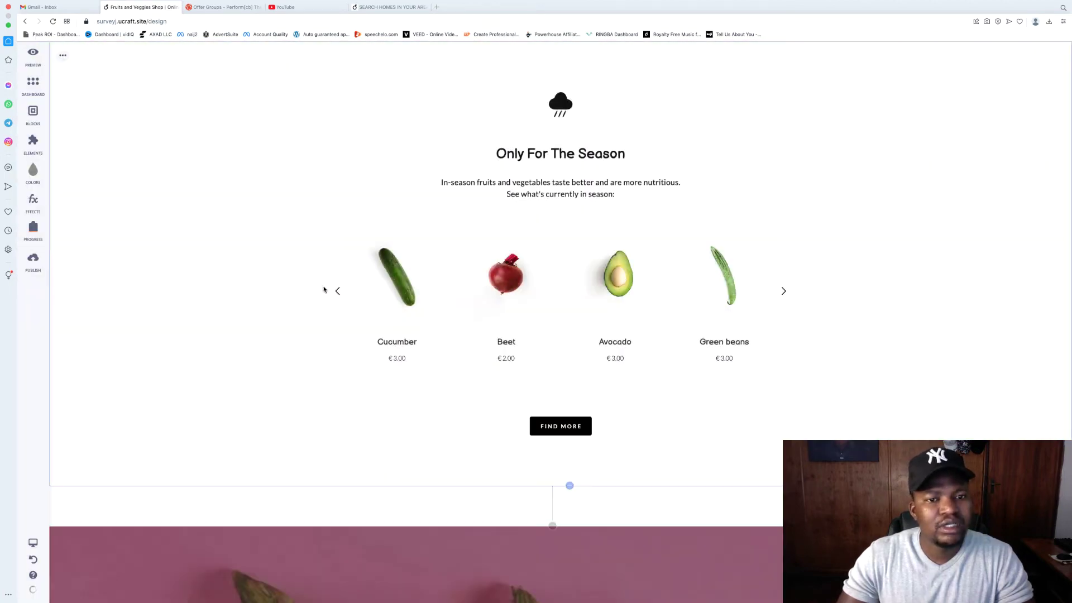
pyautogui.click(62, 55)
pyautogui.click(194, 56)
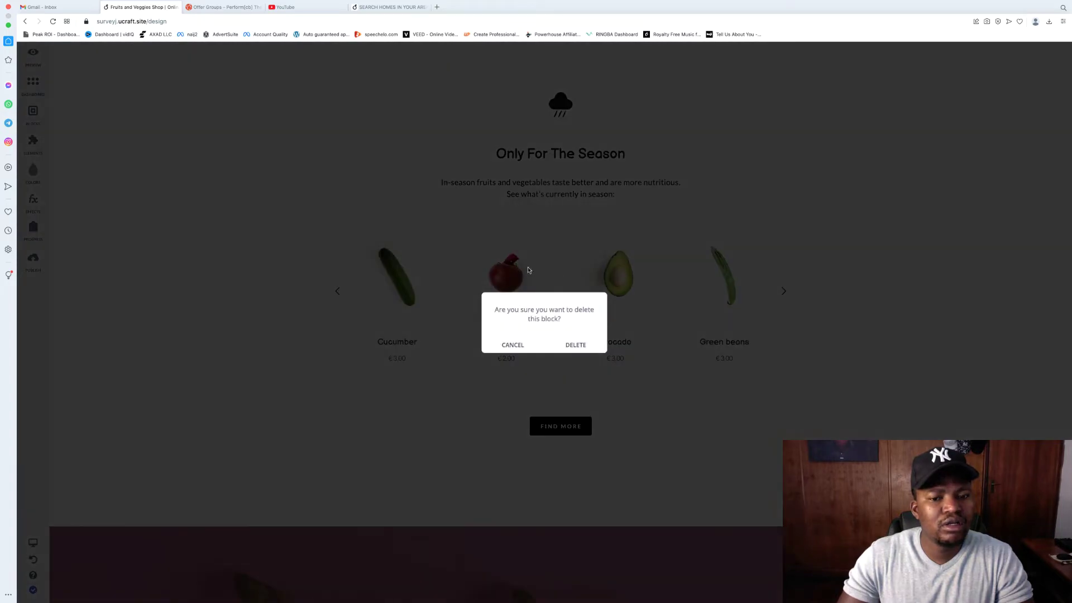
pyautogui.click(575, 345)
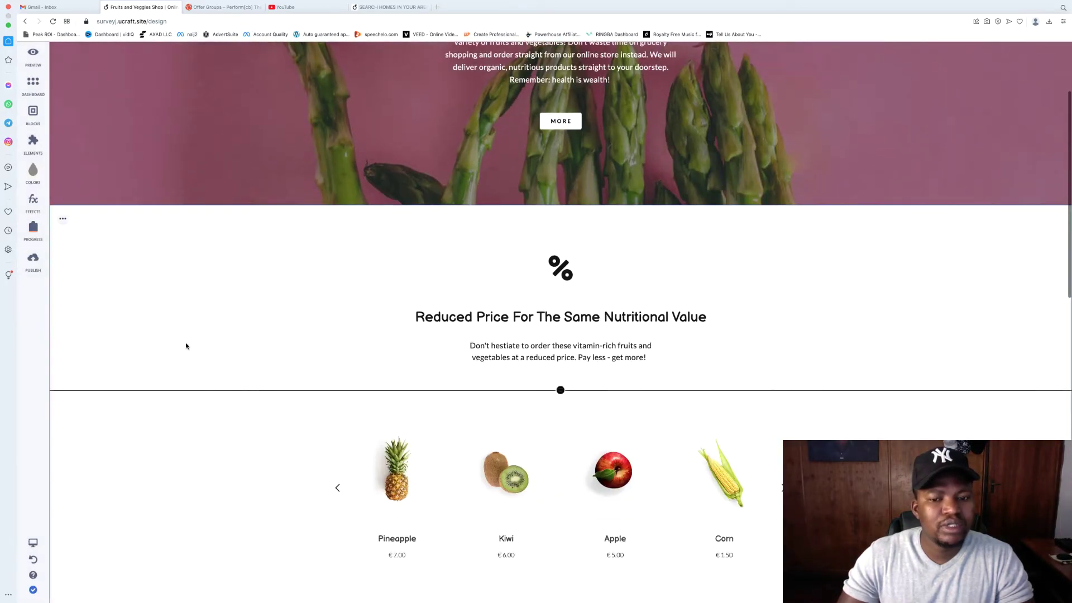
# Step: Delete the Reduced Price For The Same Nutritional Value block and the 100% Local, Natural and Organic block
pyautogui.click(63, 218)
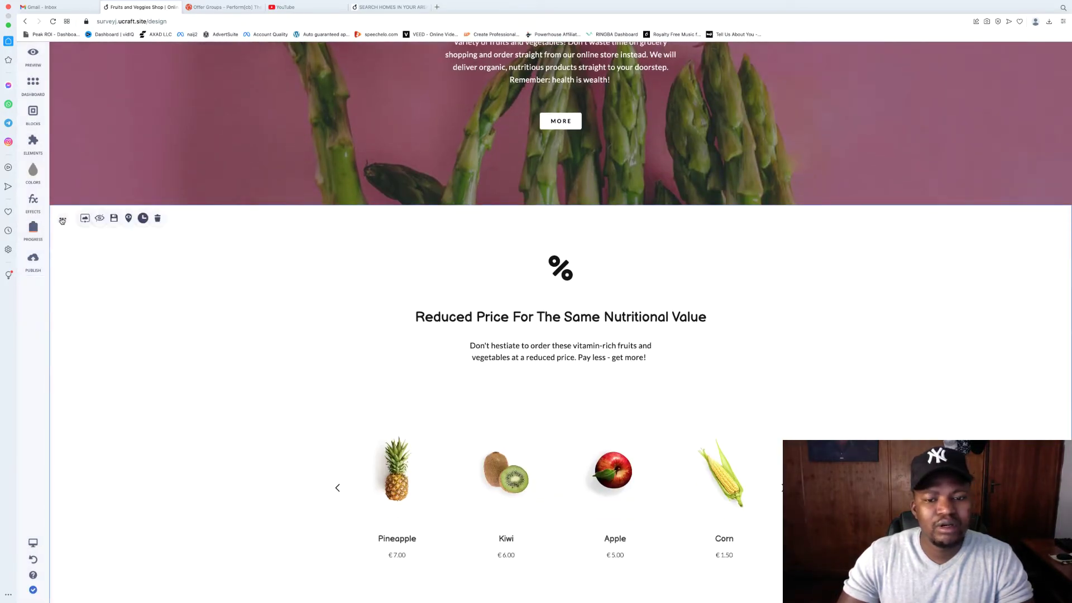
pyautogui.click(193, 218)
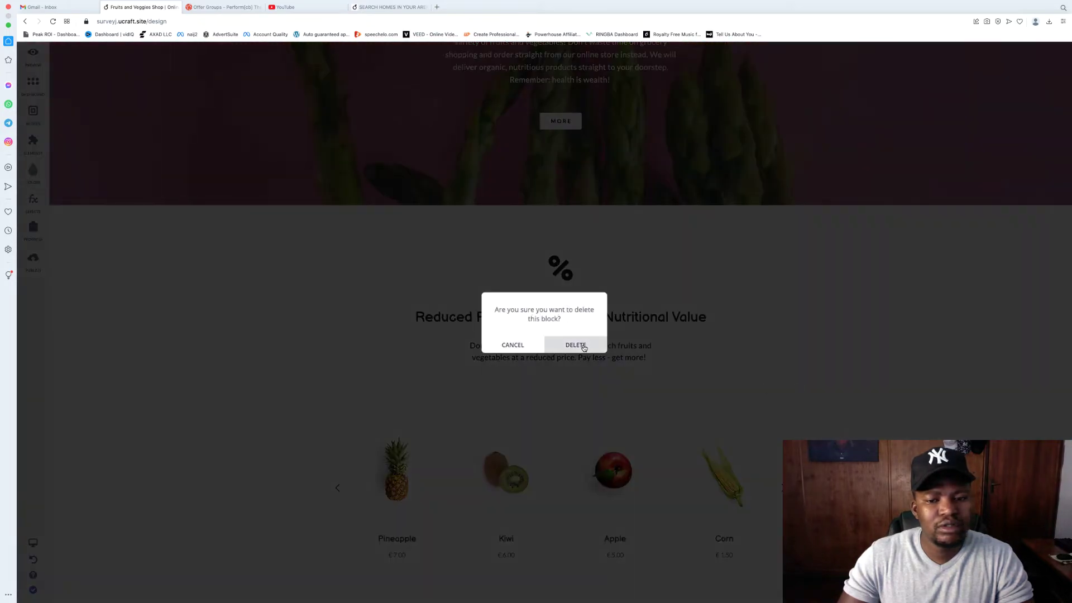
pyautogui.click(574, 344)
pyautogui.moveTo(389, 225)
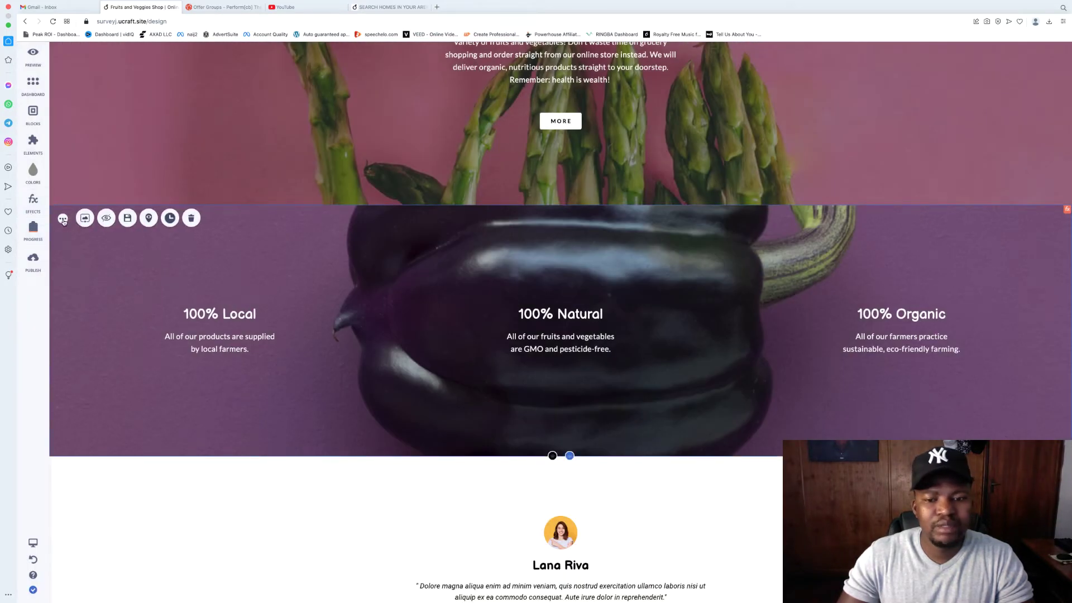
pyautogui.click(193, 218)
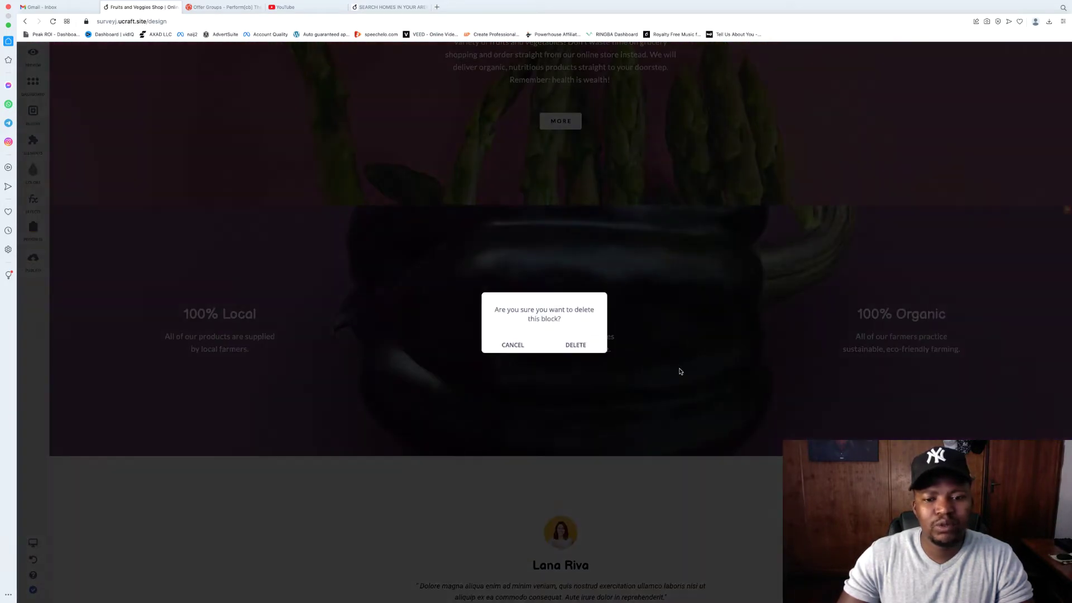
pyautogui.click(580, 349)
# Step: Delete the customer testimonial block and the black footer block, keeping only the About Us block
pyautogui.moveTo(63, 222)
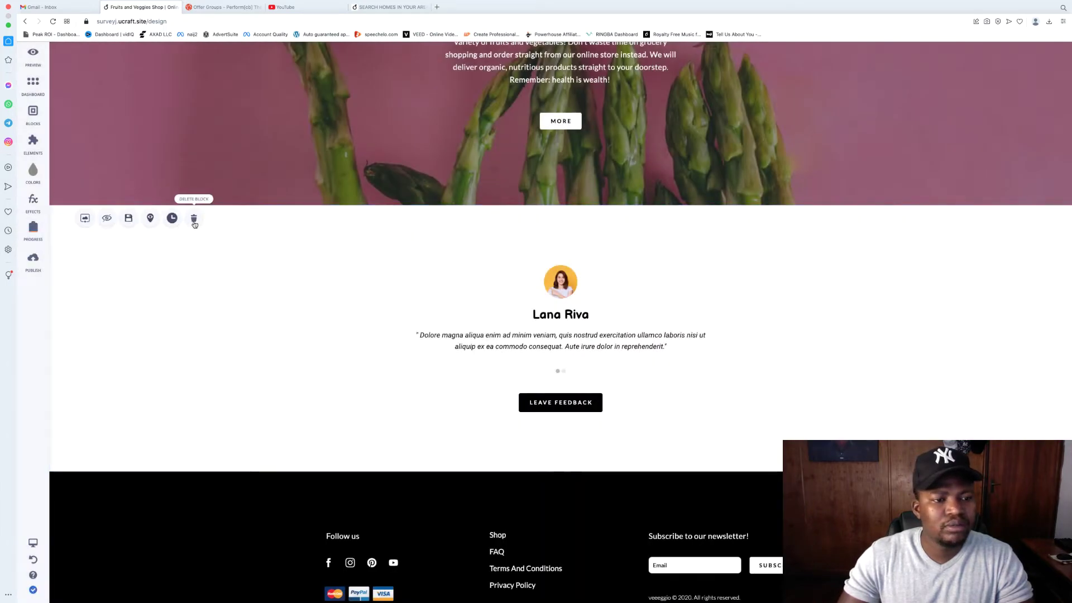
pyautogui.click(194, 218)
pyautogui.click(567, 350)
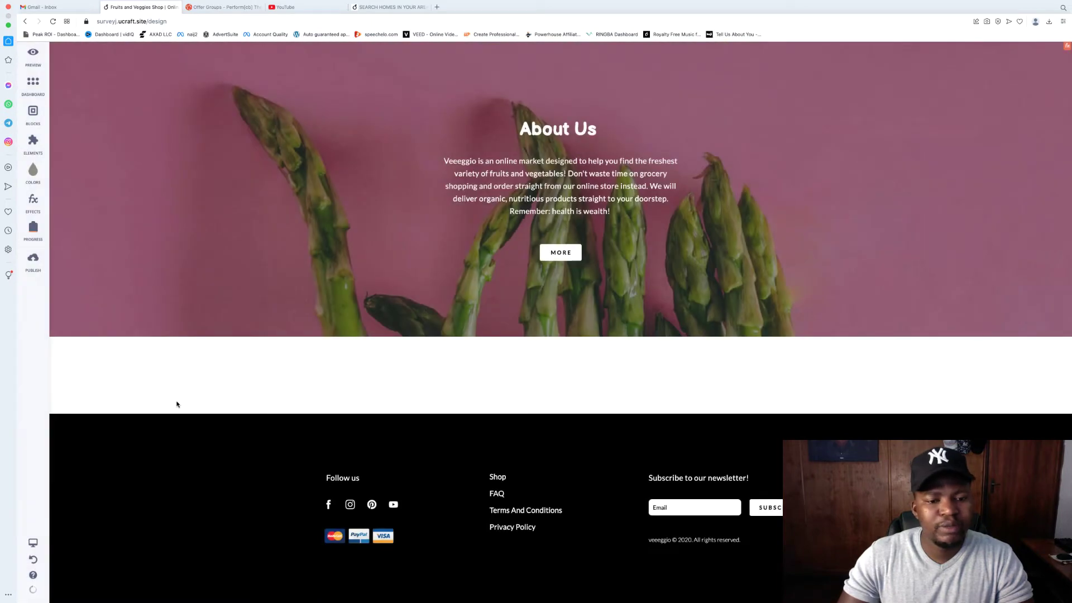
pyautogui.moveTo(62, 427)
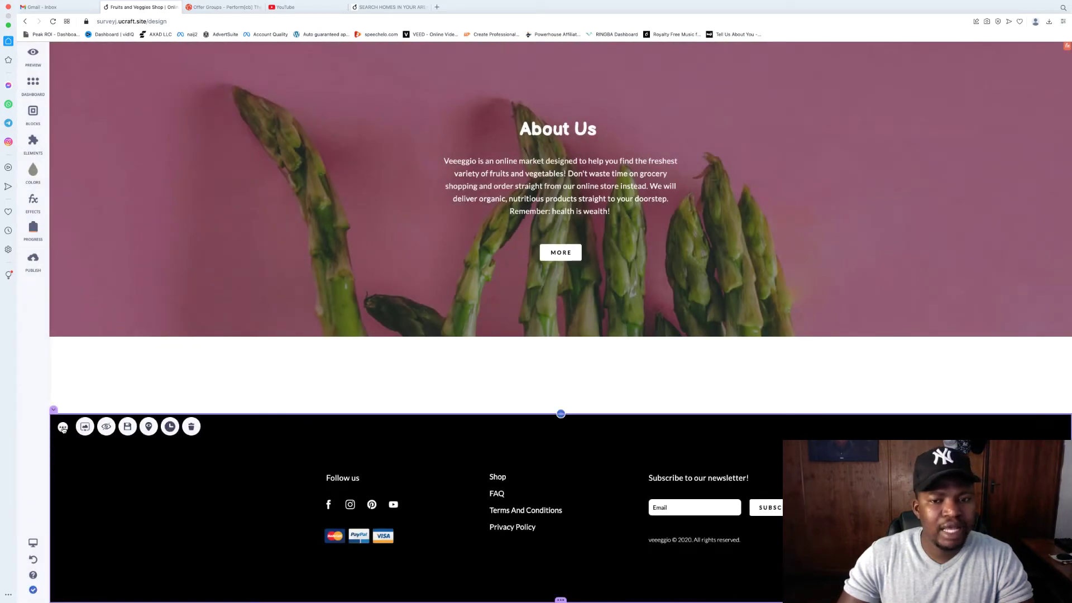
pyautogui.click(195, 427)
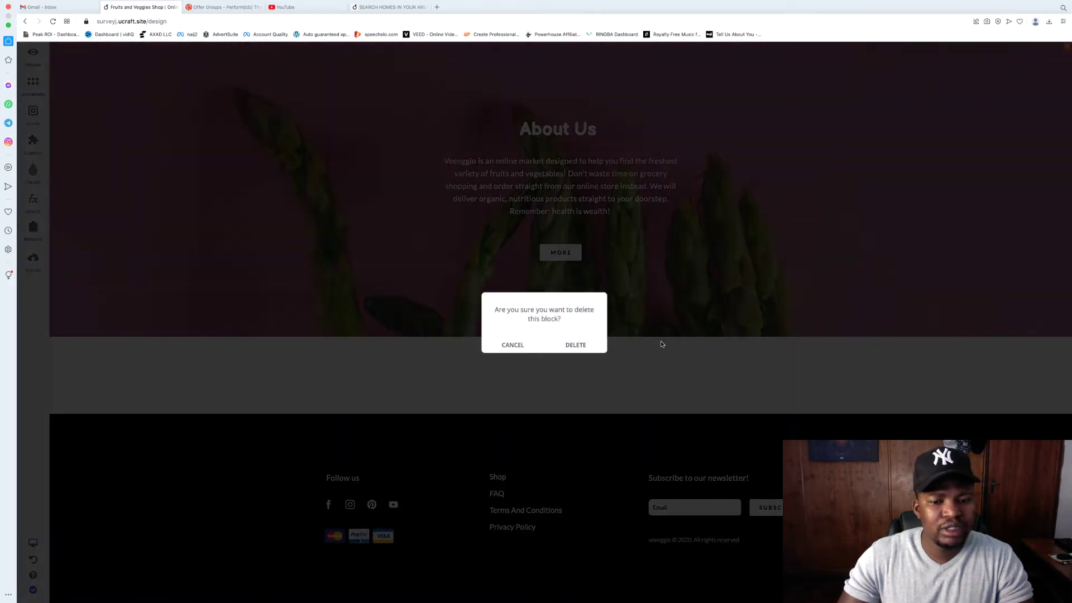
pyautogui.click(585, 349)
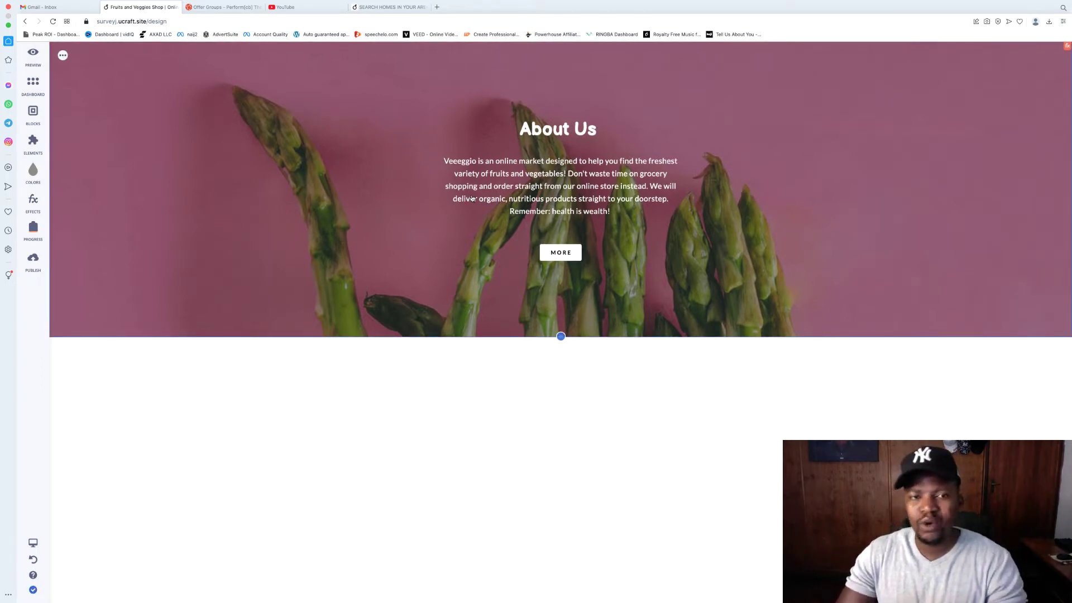
pyautogui.doubleClick(570, 132)
pyautogui.click(560, 335)
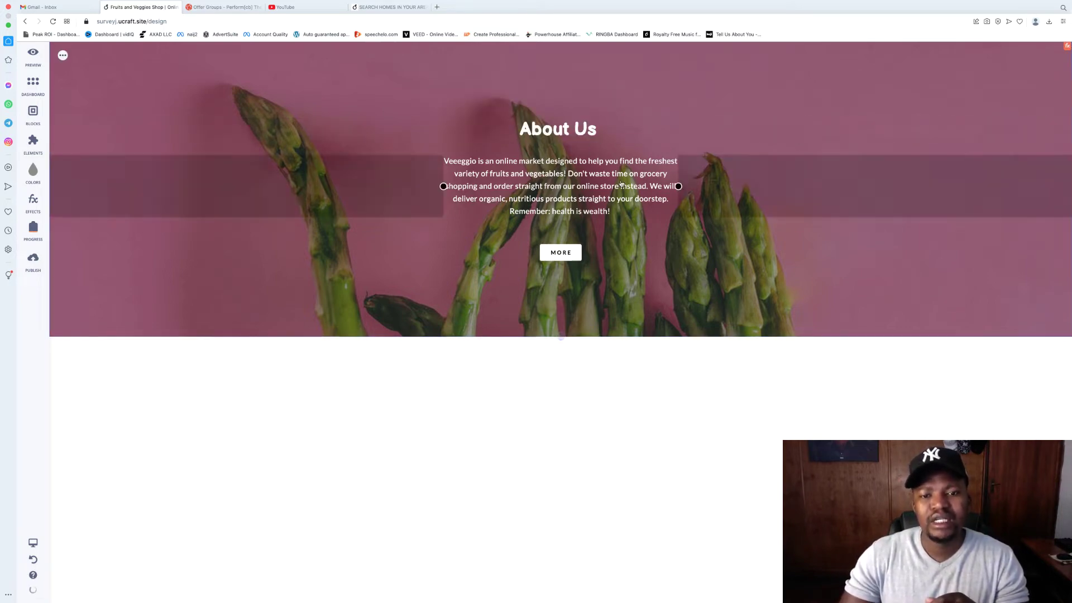
pyautogui.doubleClick(657, 216)
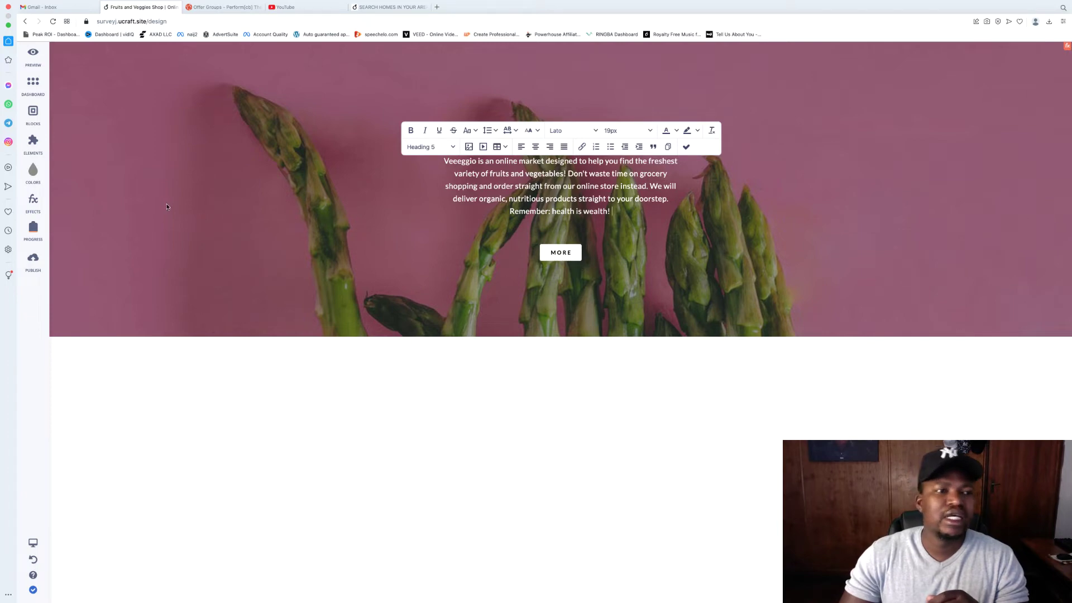
pyautogui.click(171, 164)
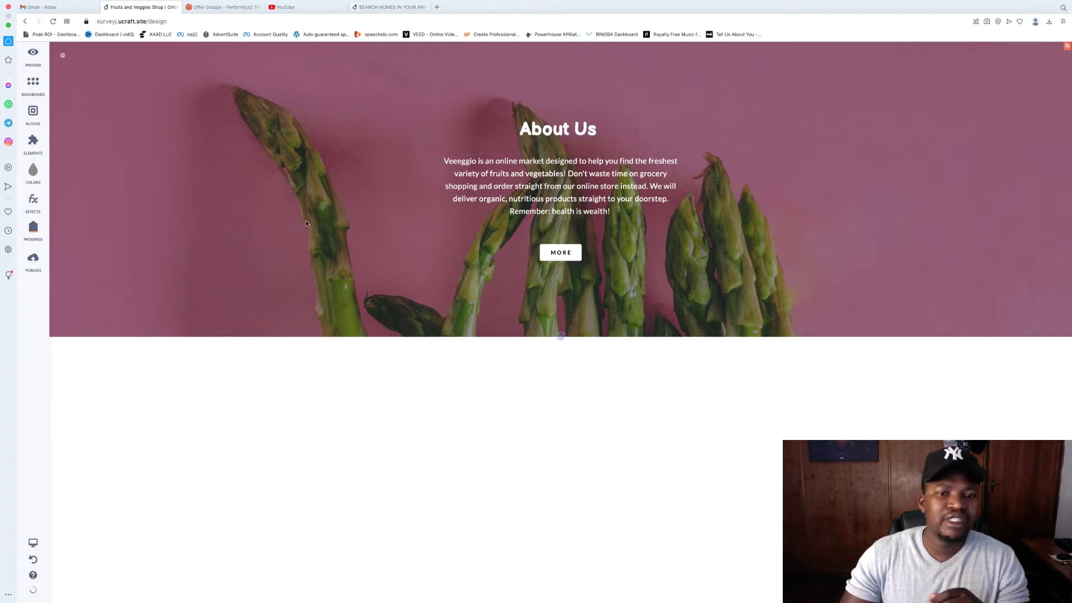
# Step: Remove the asparagus background image from the About Us block and save the background settings
pyautogui.click(63, 56)
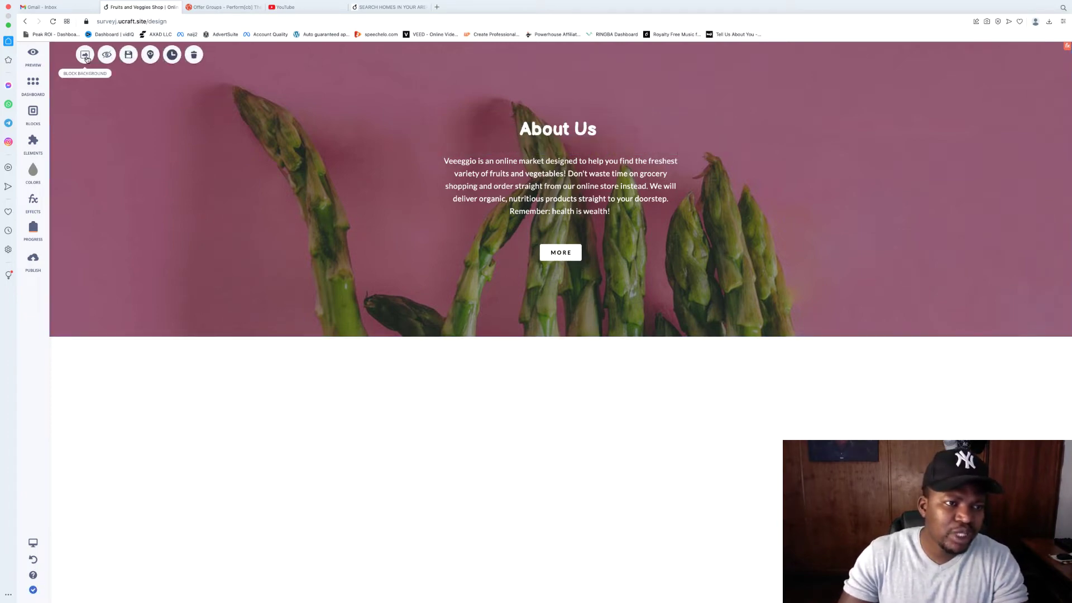
pyautogui.click(86, 55)
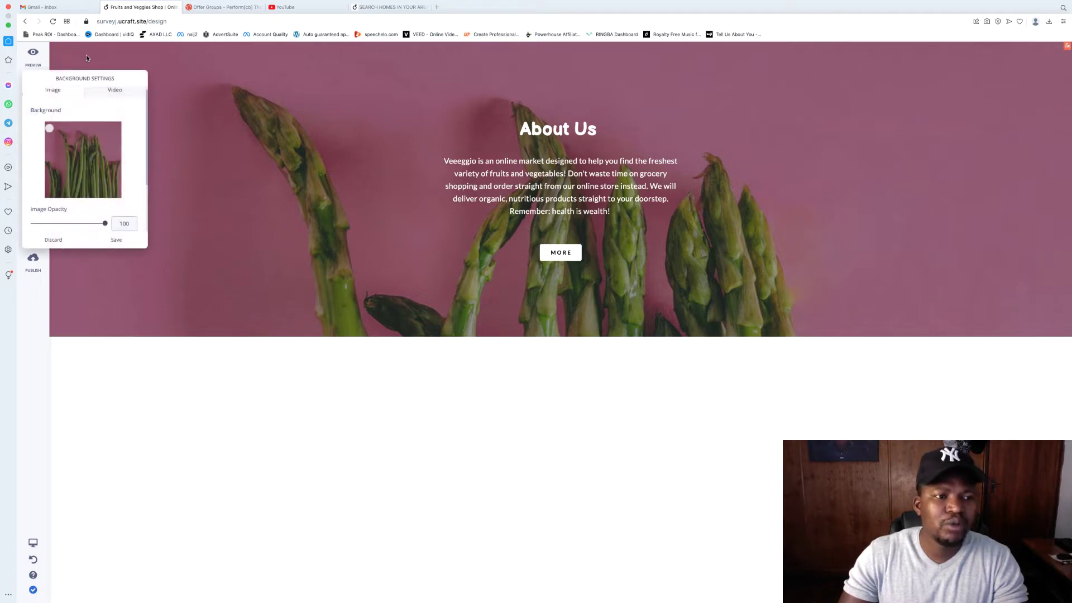
pyautogui.click(114, 130)
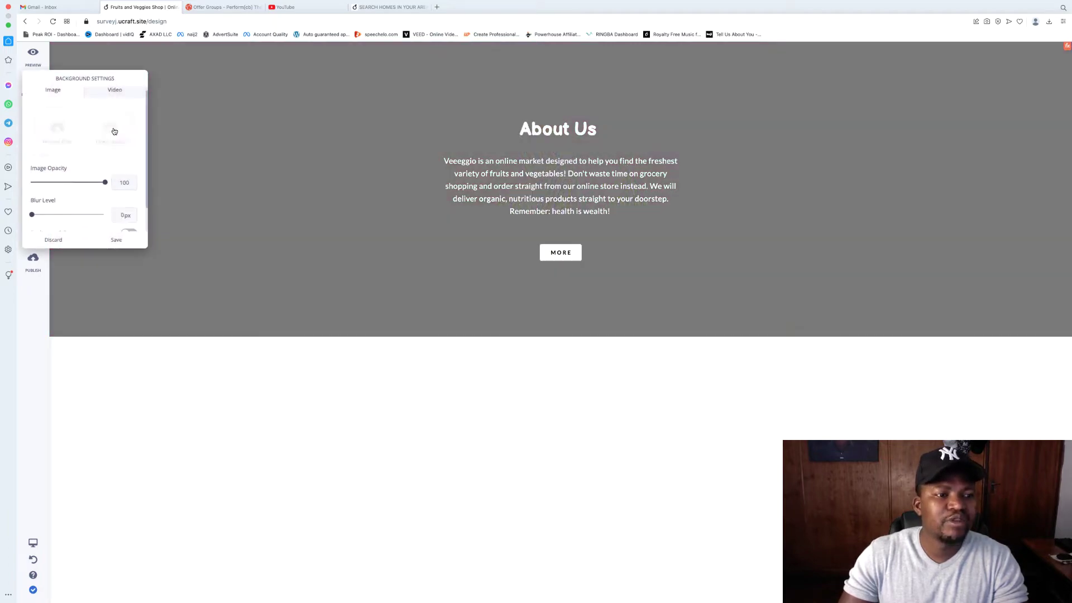
pyautogui.scroll(-1, 79, 175)
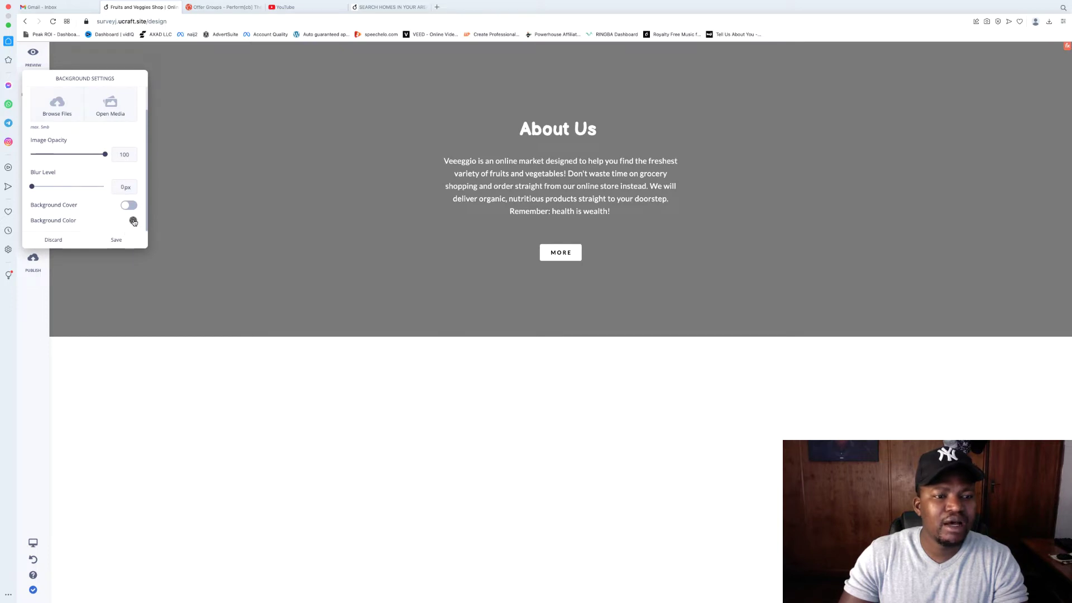
pyautogui.click(116, 240)
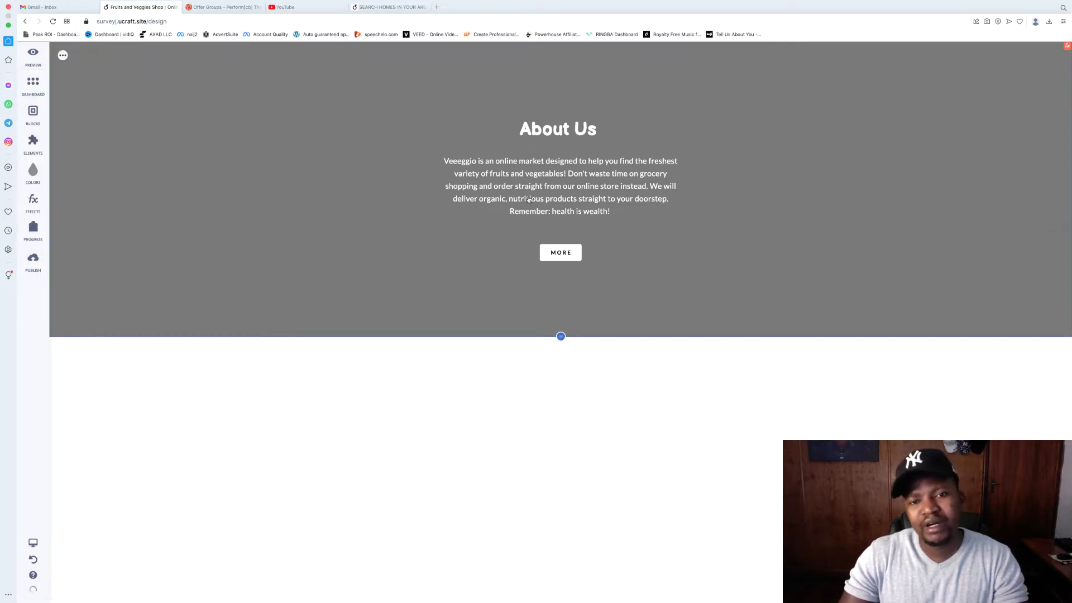
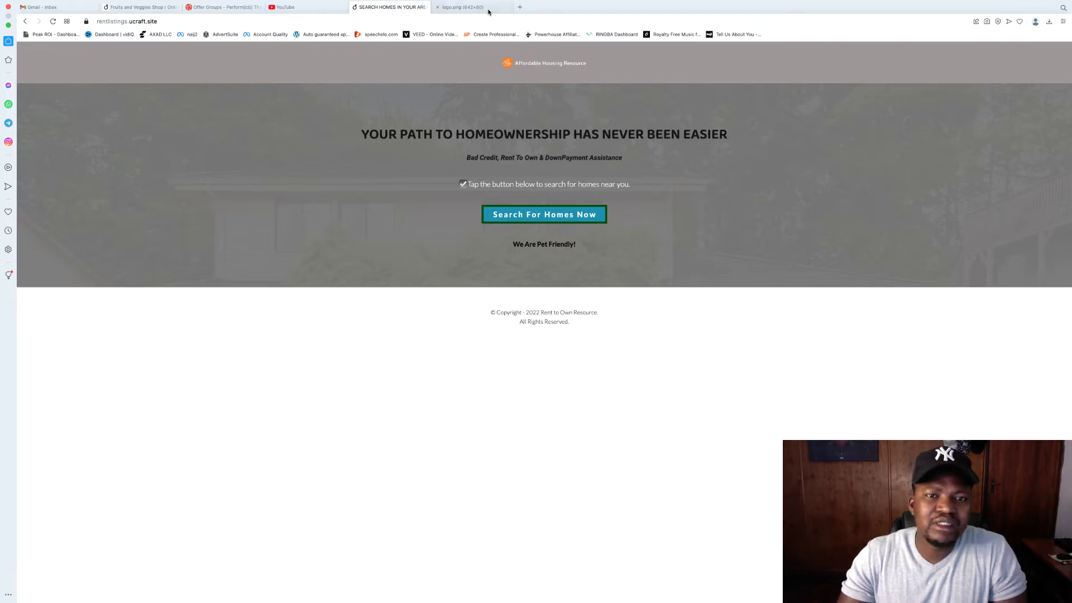
# Step: Save the Affordable Housing Resource logo image to the Desktop as "logo rto" and close the image's tab
pyautogui.rightClick(503, 325)
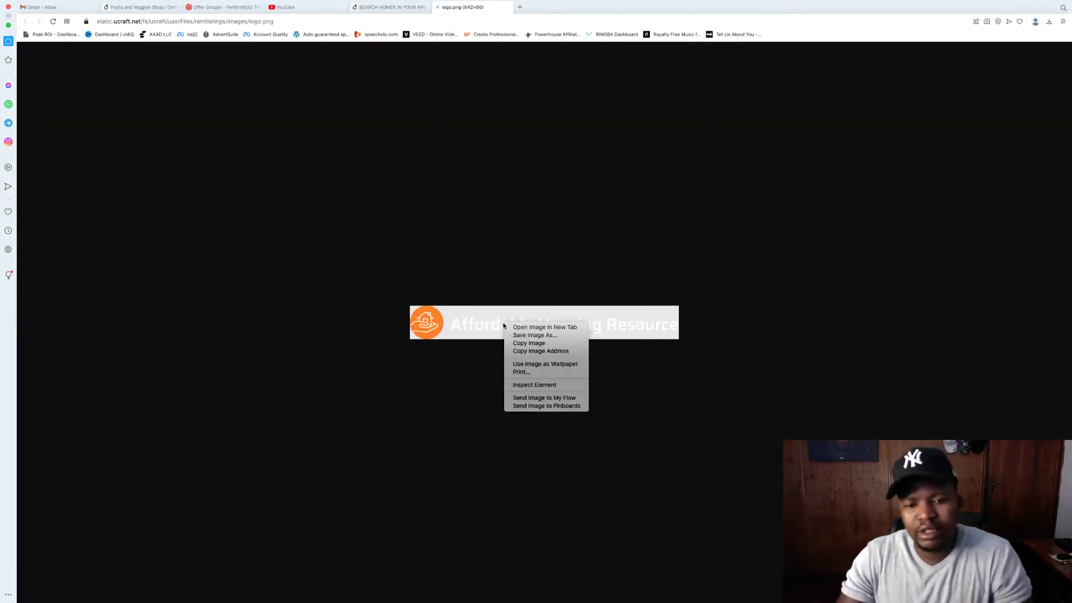
pyautogui.click(536, 335)
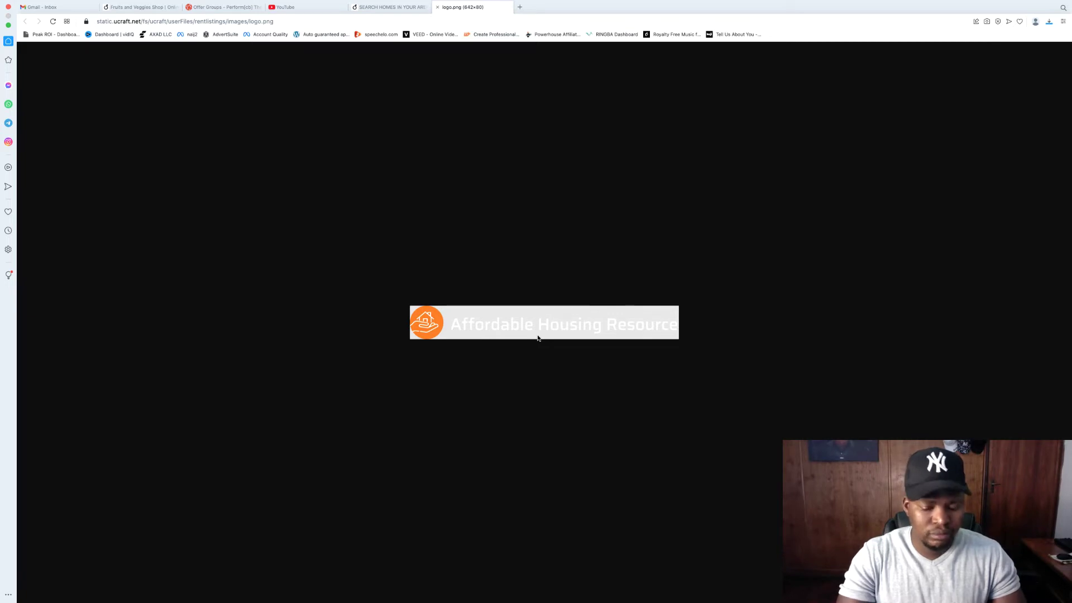
pyautogui.press('super+s')
pyautogui.press('super+d')
pyautogui.click(521, 154)
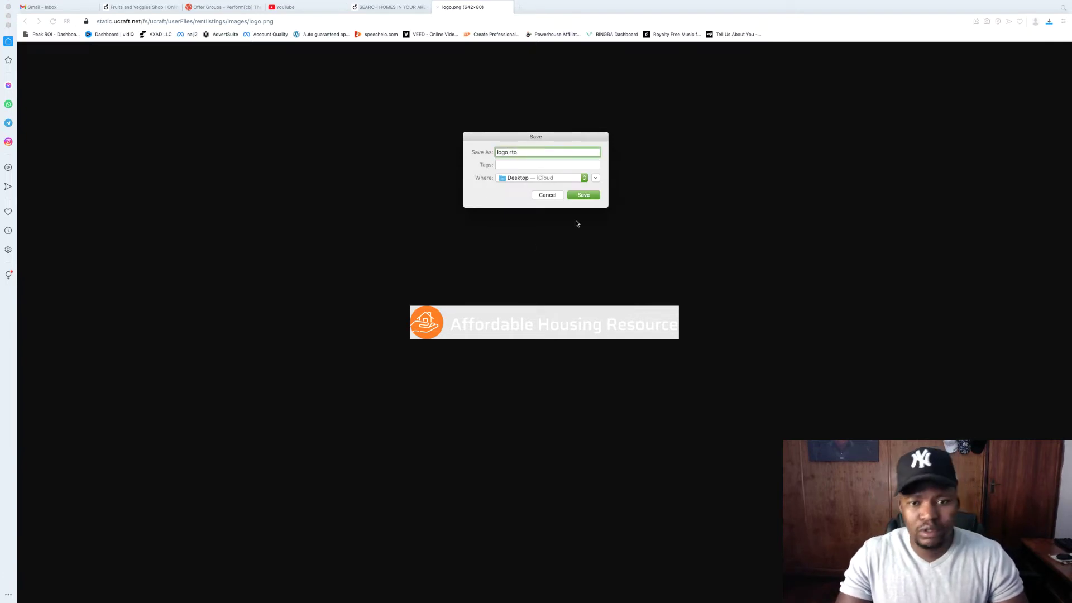
pyautogui.write('rto')
pyautogui.click(584, 199)
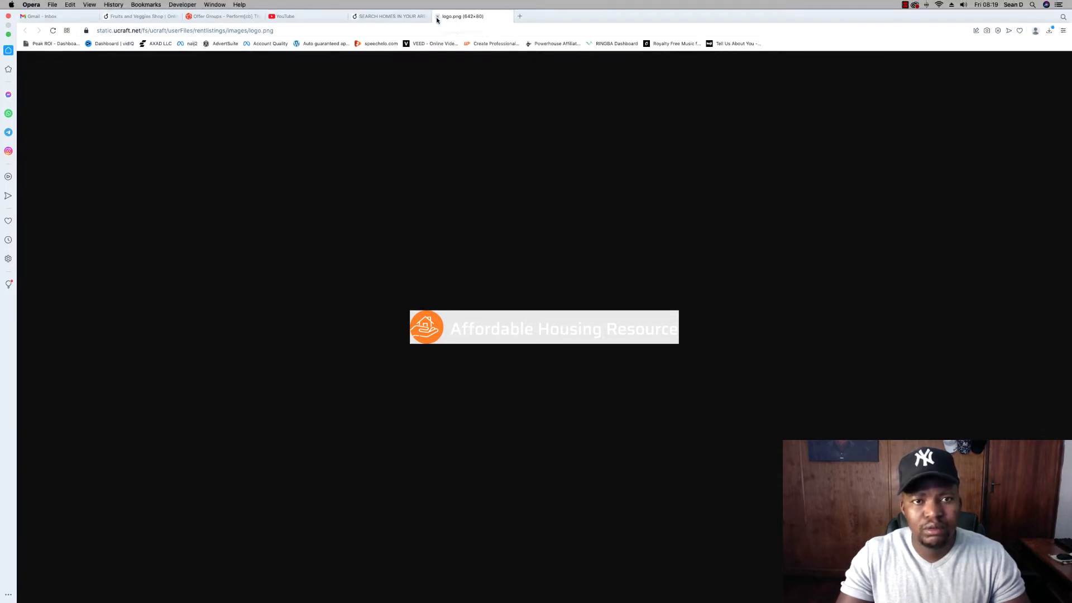
pyautogui.click(437, 16)
# Step: Return to the surveyj site's design editor and open its elements library, checking the rentlistings reference page for the layout
pyautogui.click(285, 18)
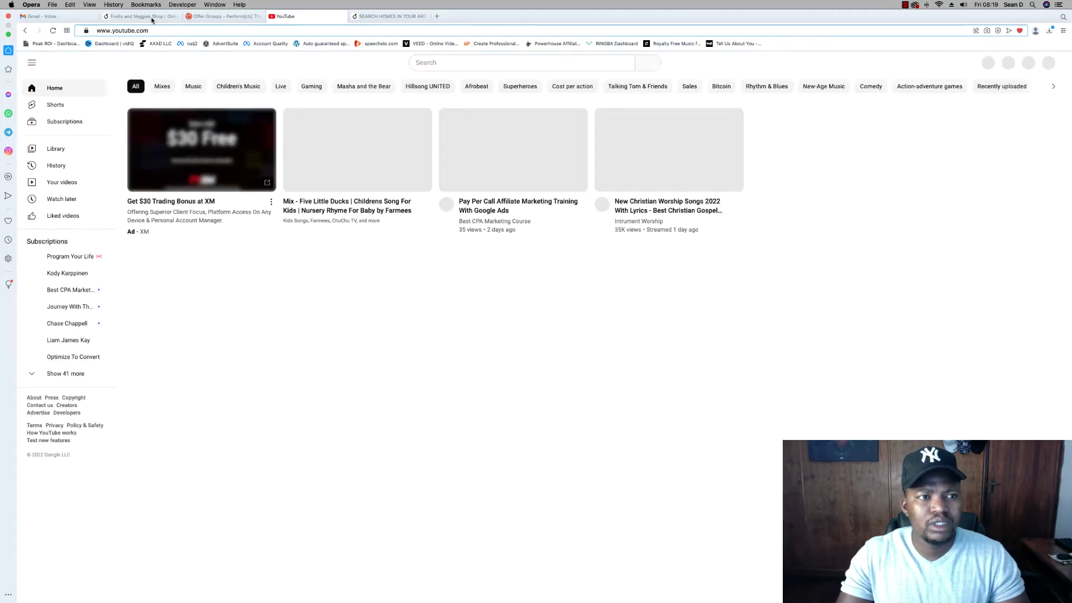
pyautogui.click(221, 16)
pyautogui.click(140, 17)
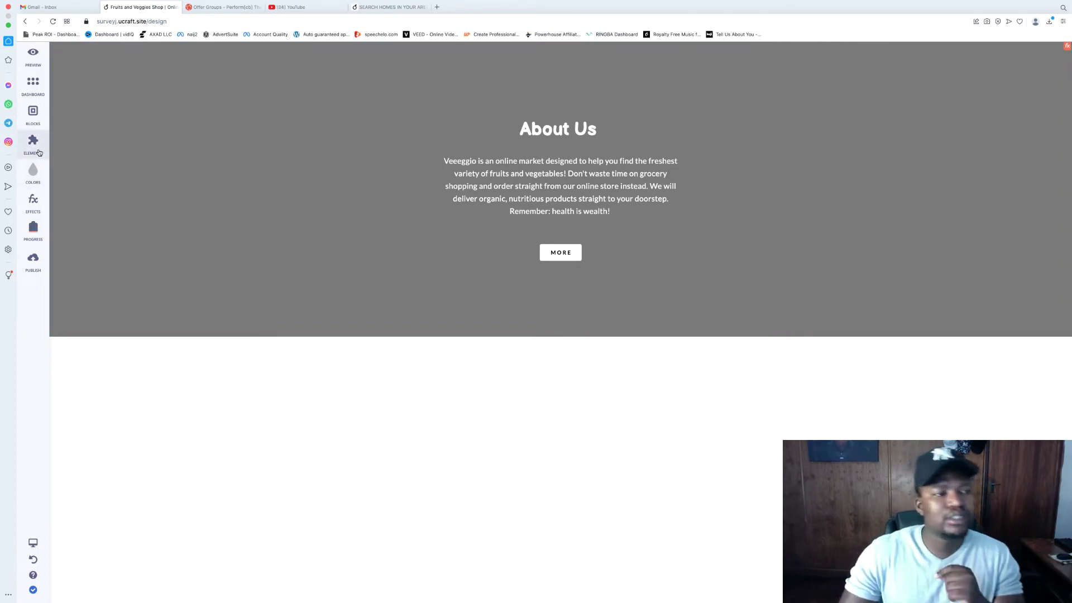
pyautogui.click(34, 147)
pyautogui.click(392, 6)
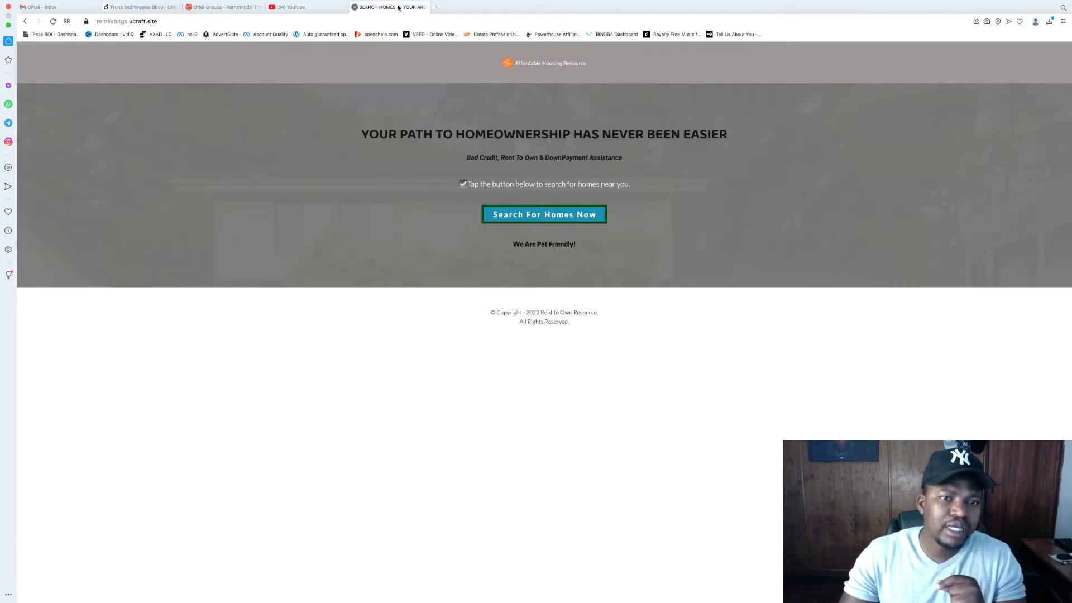
pyautogui.click(129, 8)
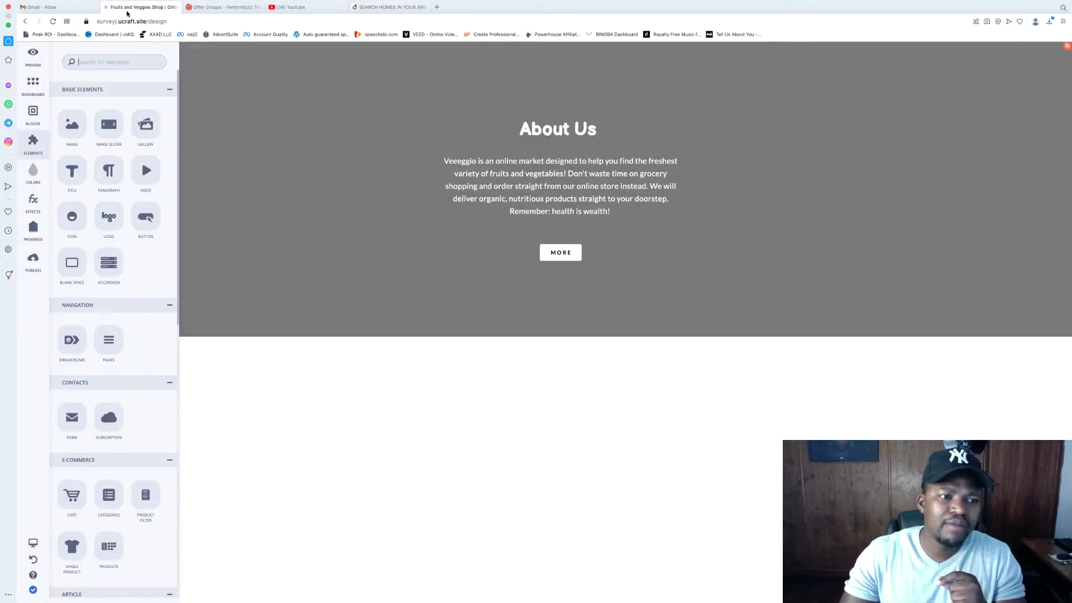
pyautogui.click(32, 146)
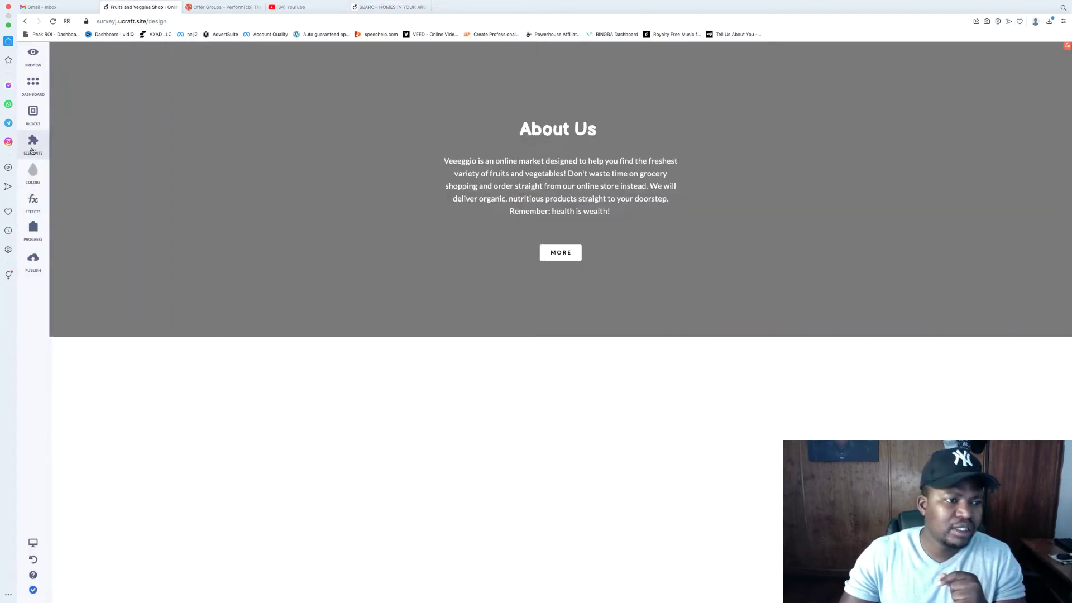
pyautogui.click(32, 149)
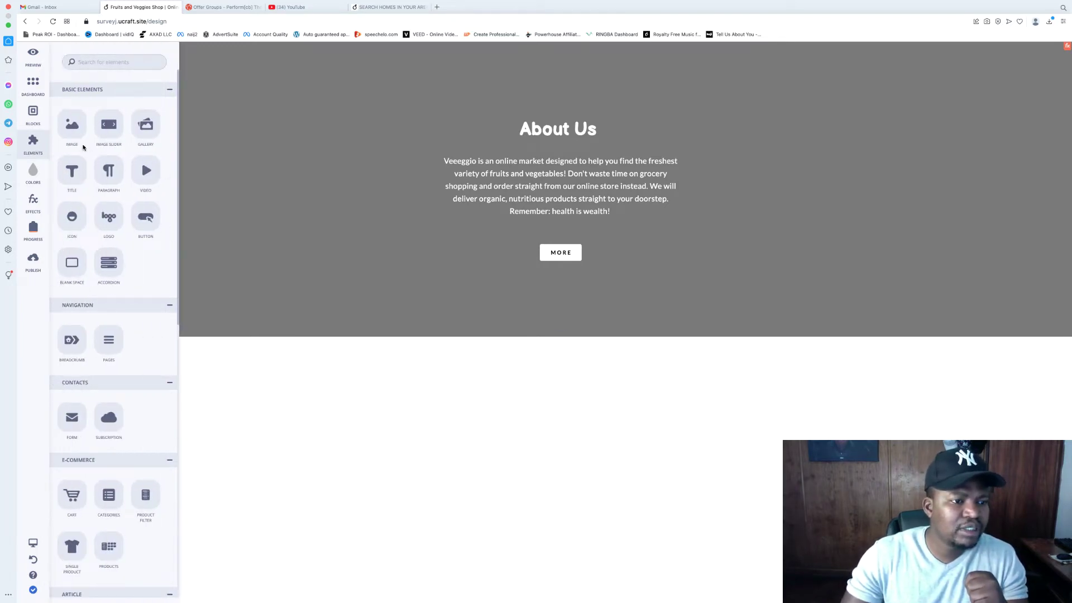
pyautogui.moveTo(406, 88); pyautogui.dragTo(504, 100)
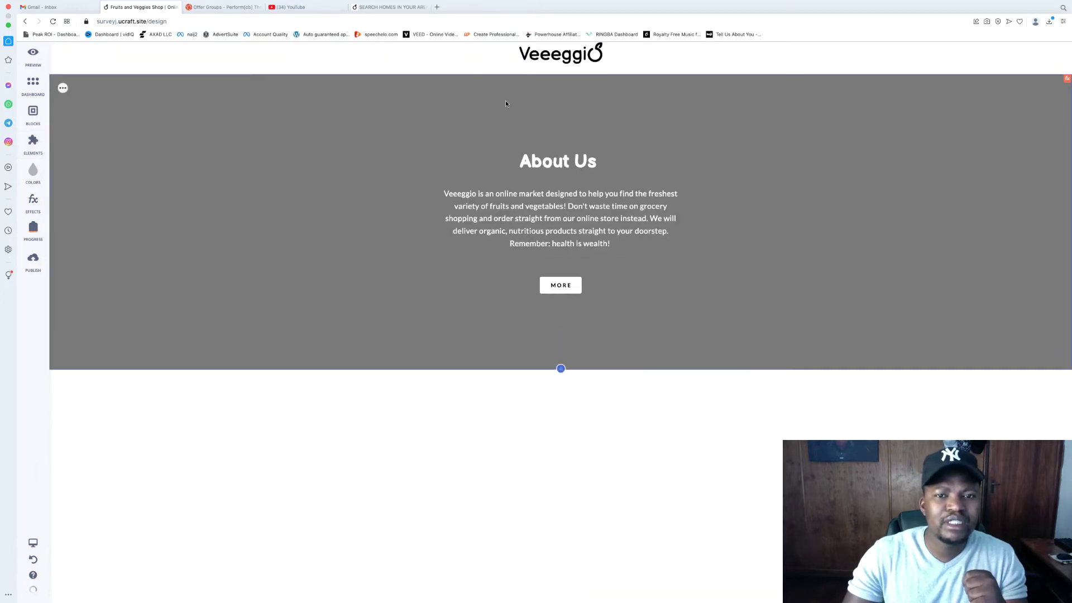
pyautogui.click(553, 55)
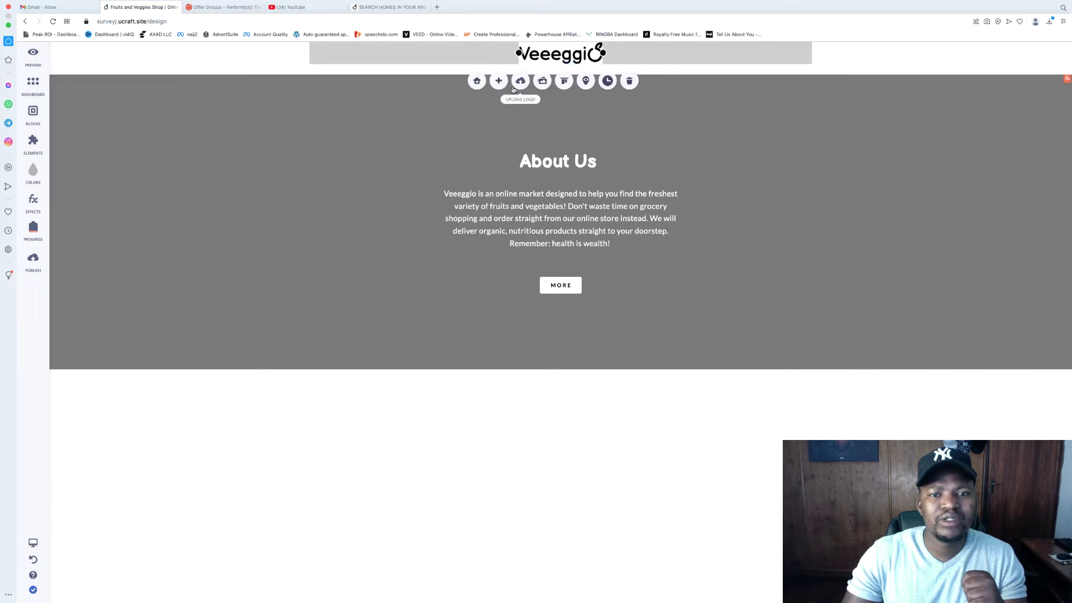
pyautogui.click(661, 117)
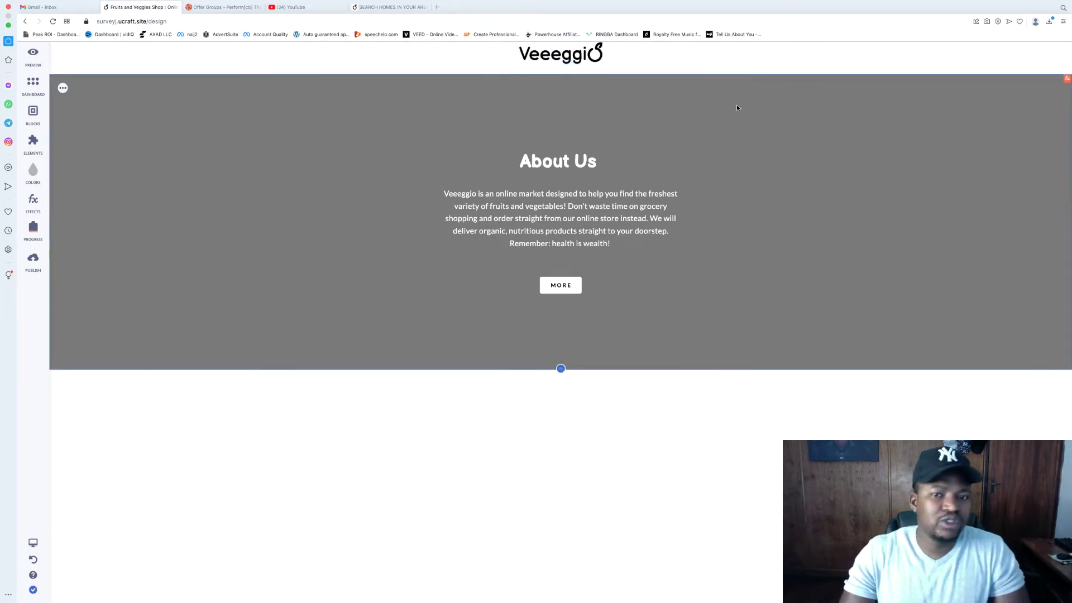
# Step: Replace the Veeeggio header logo by uploading the downloaded image logo rto.png
pyautogui.click(550, 58)
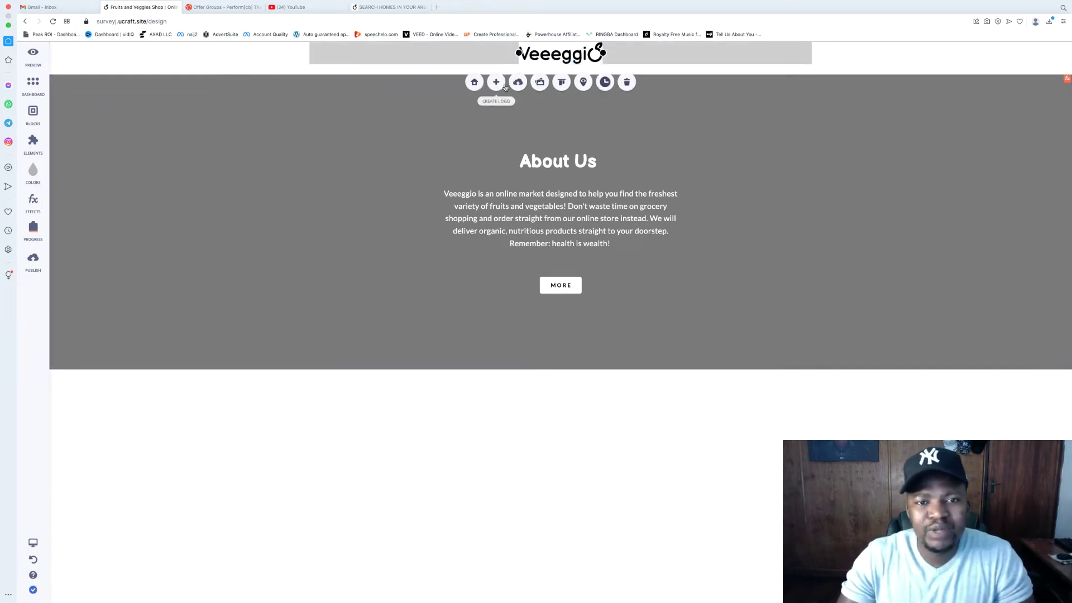
pyautogui.click(518, 85)
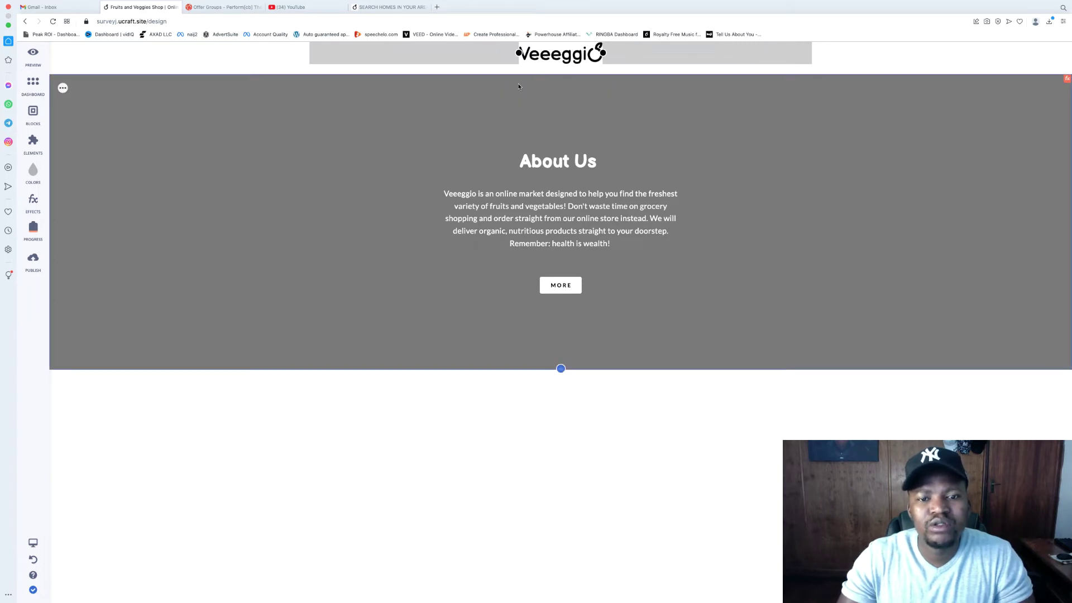
pyautogui.click(551, 56)
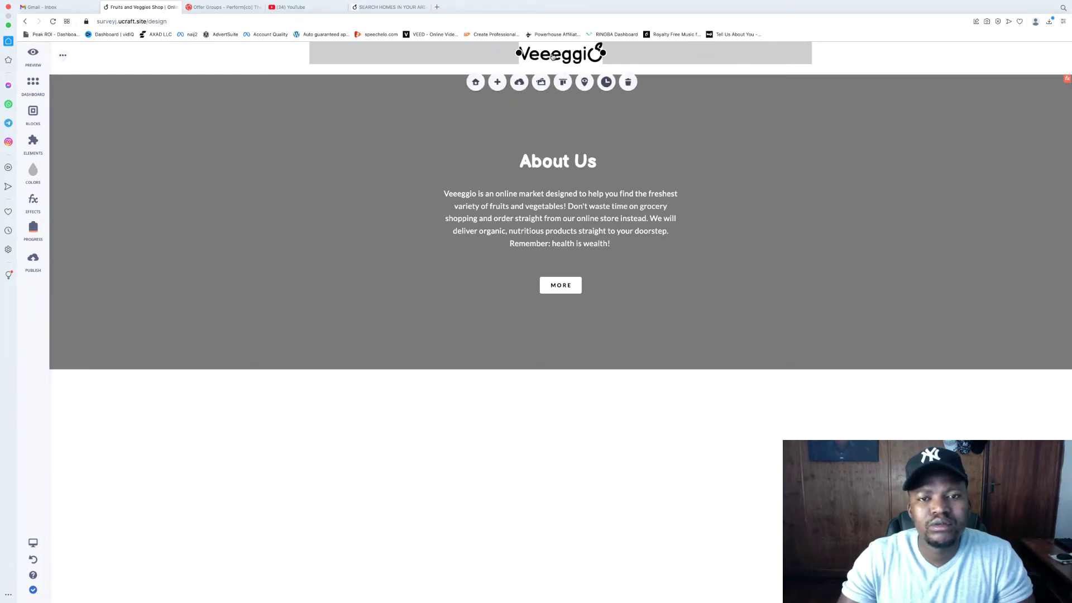
pyautogui.click(541, 82)
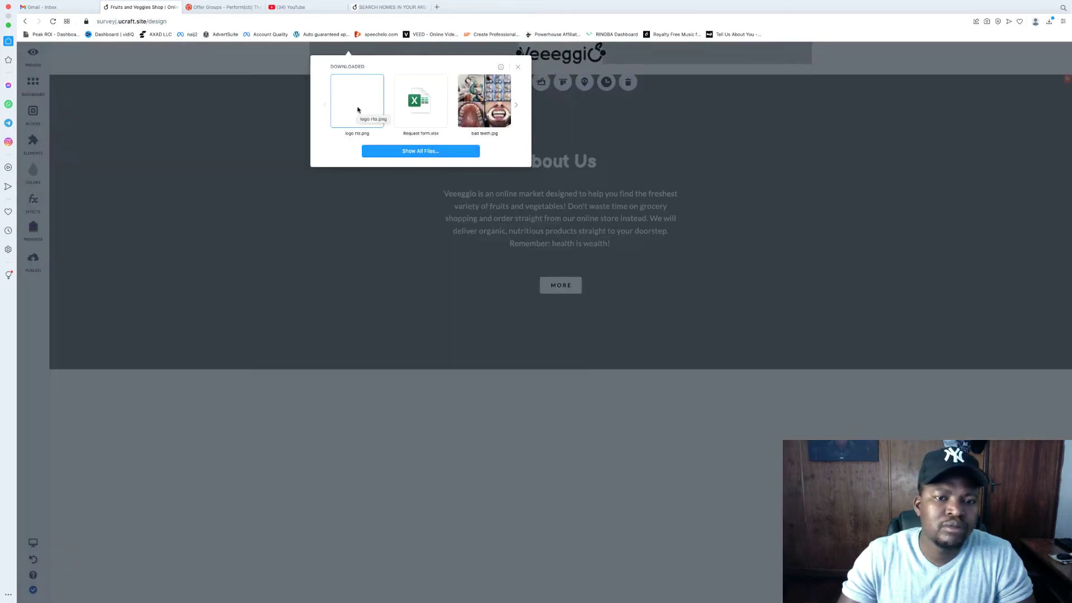
pyautogui.click(358, 110)
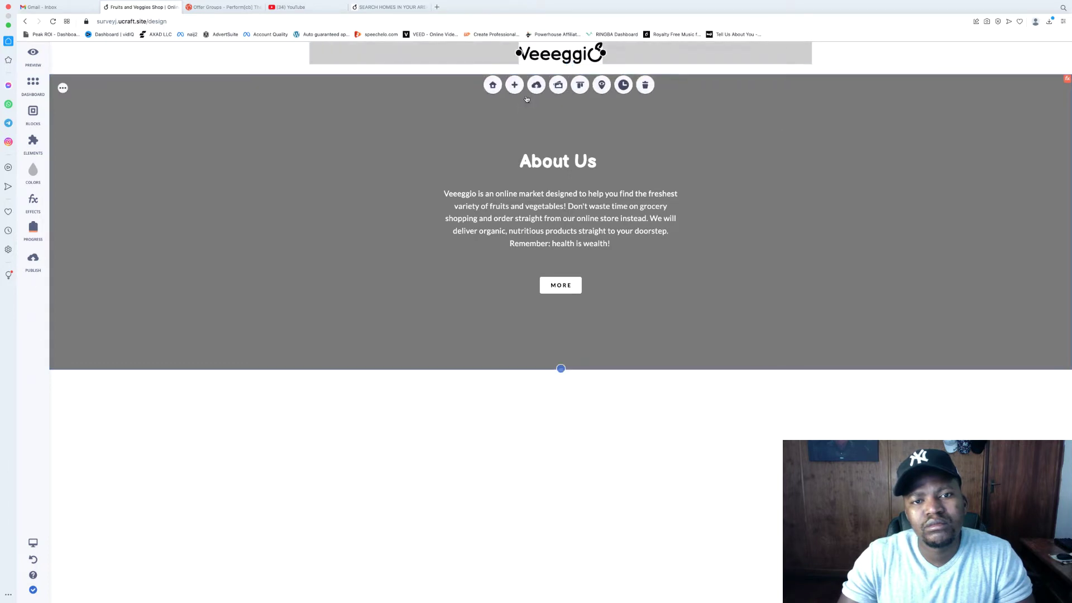
pyautogui.click(535, 85)
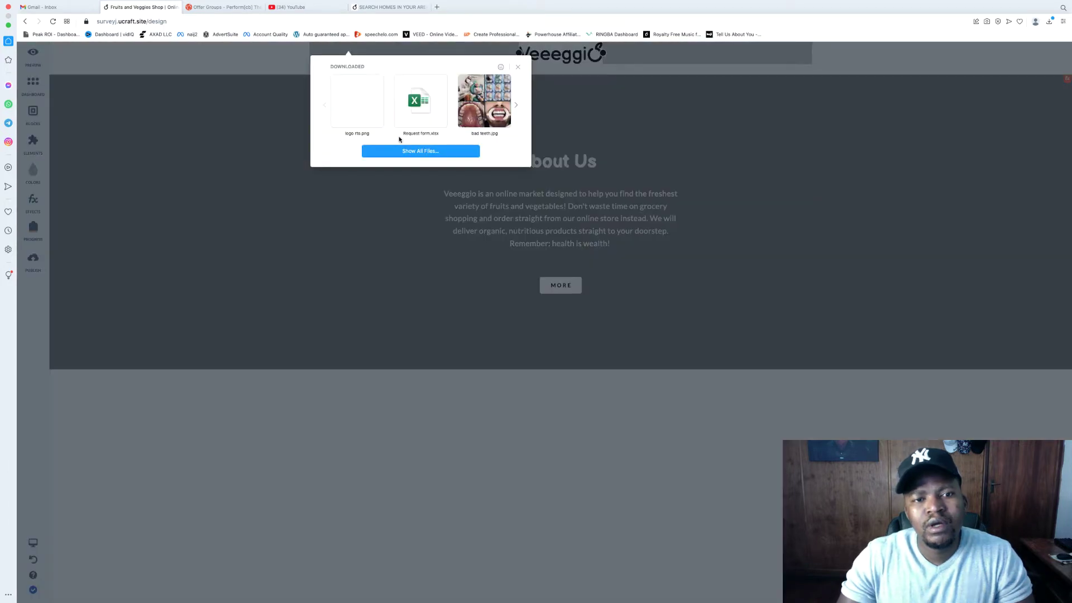
pyautogui.click(366, 101)
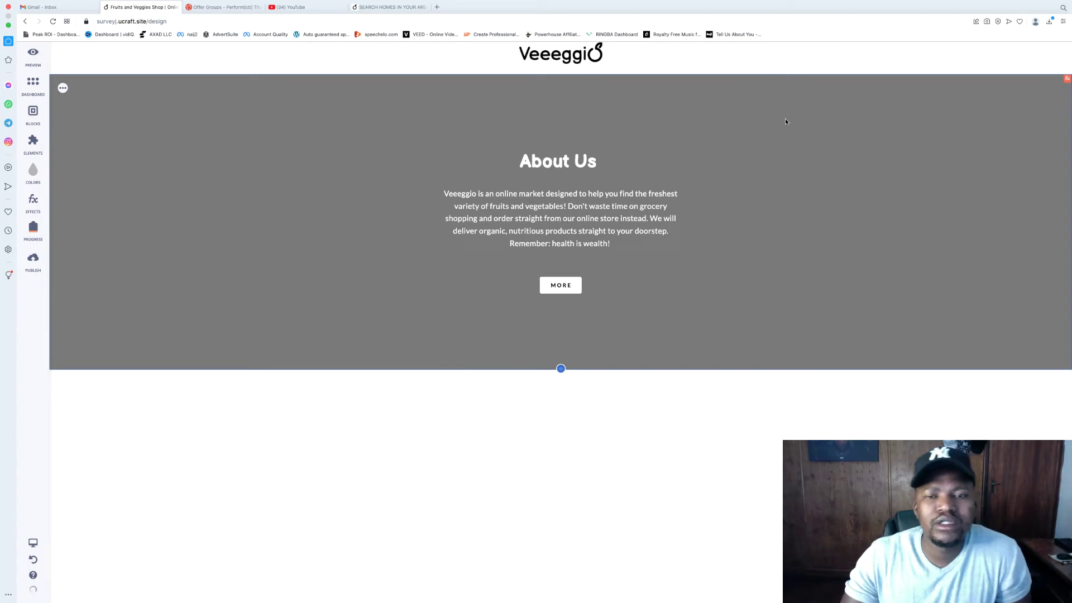
# Step: Set the header block's background color to the near-black #1c1b1b and save the background settings
pyautogui.scroll(-1, 714, 145)
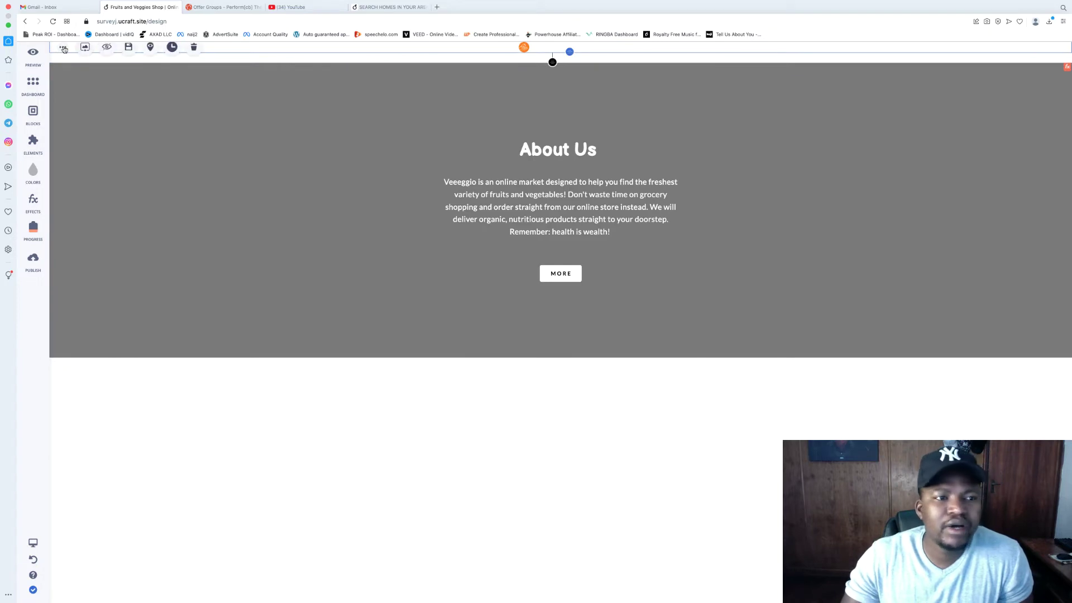
pyautogui.click(82, 49)
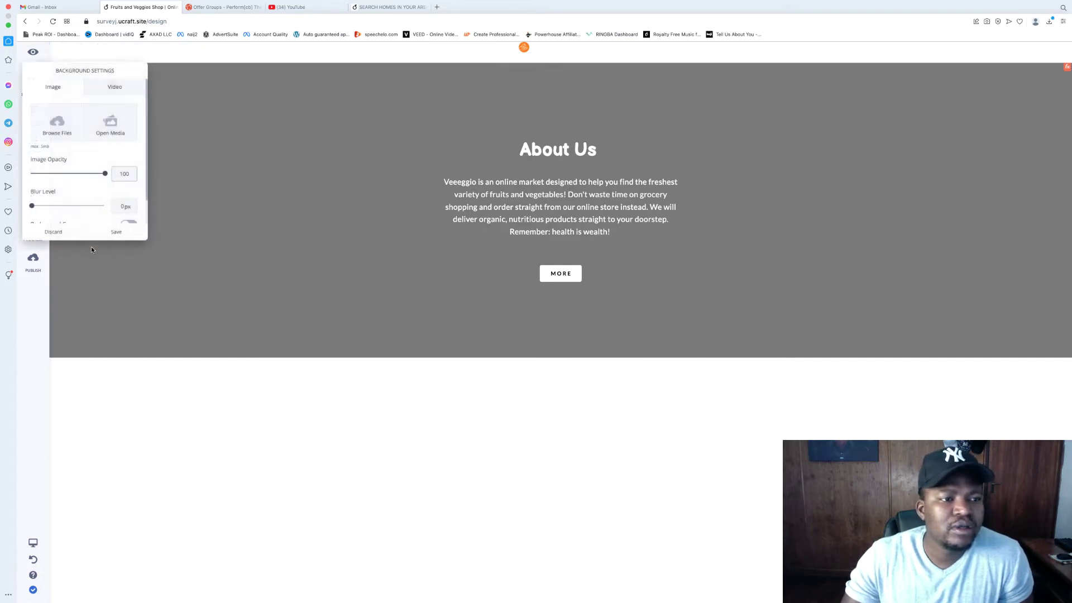
pyautogui.click(133, 213)
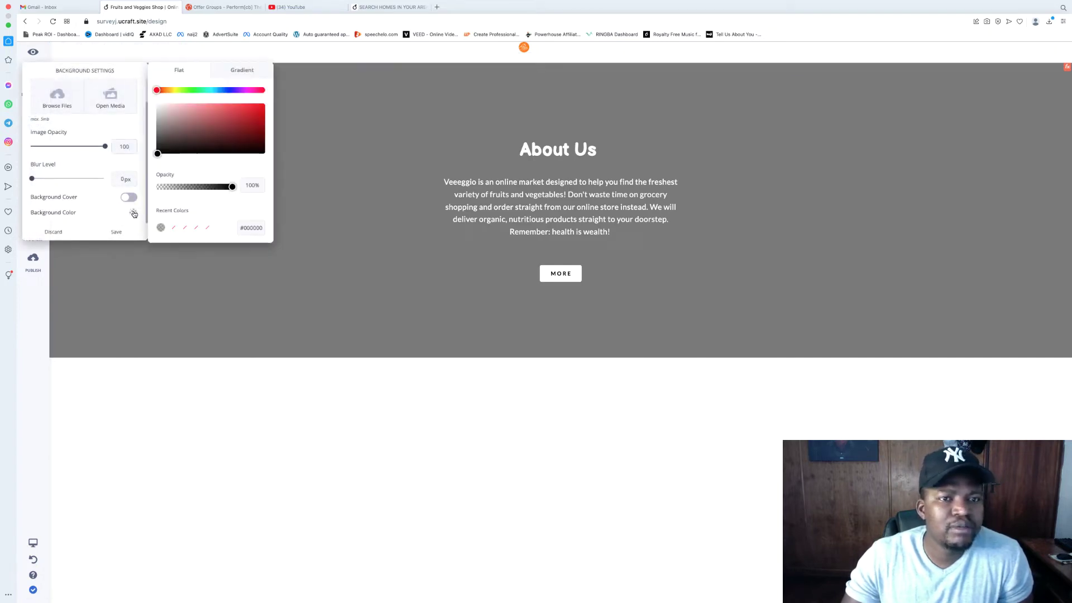
pyautogui.moveTo(157, 155); pyautogui.dragTo(158, 150)
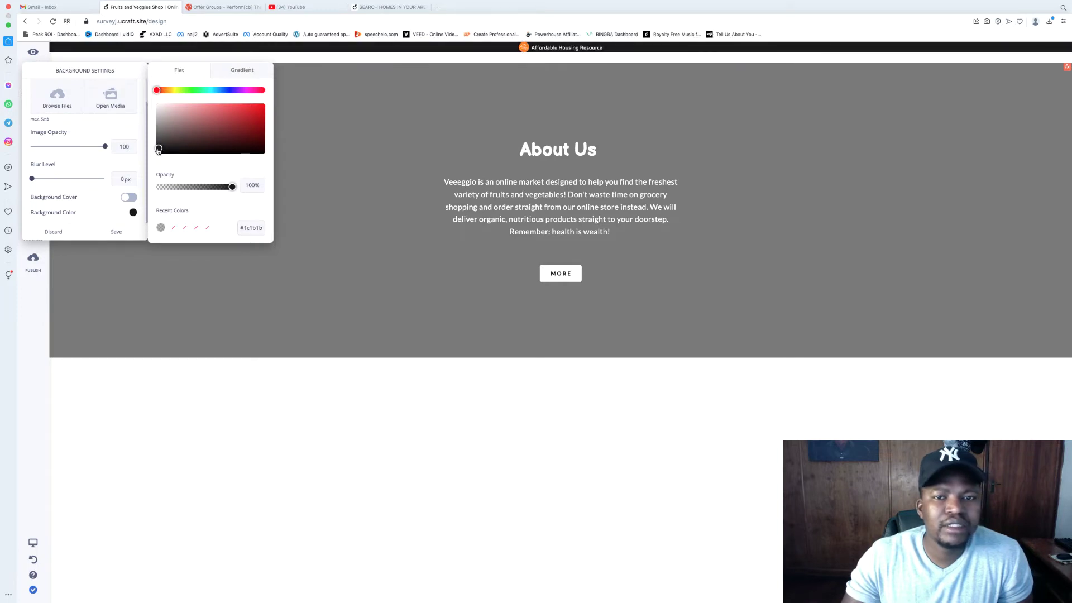
pyautogui.click(116, 232)
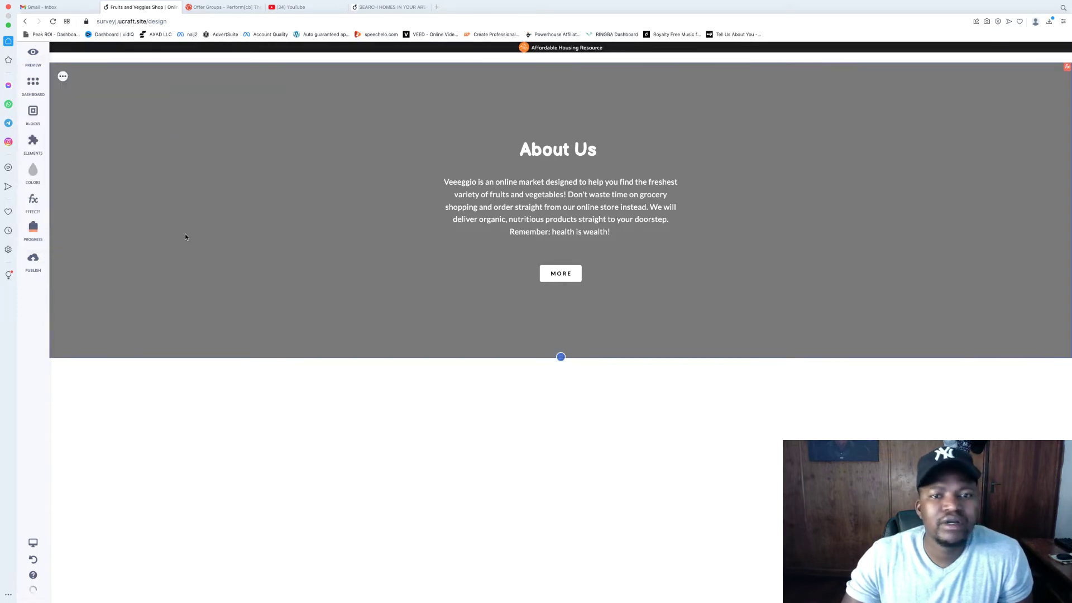
# Step: Adjust the spacing of the dark header block and reduce the height of the About Us block below it
pyautogui.moveTo(560, 66)
pyautogui.mouseDown()
pyautogui.moveTo(556, 58)
pyautogui.moveTo(569, 68)
pyautogui.mouseUp()
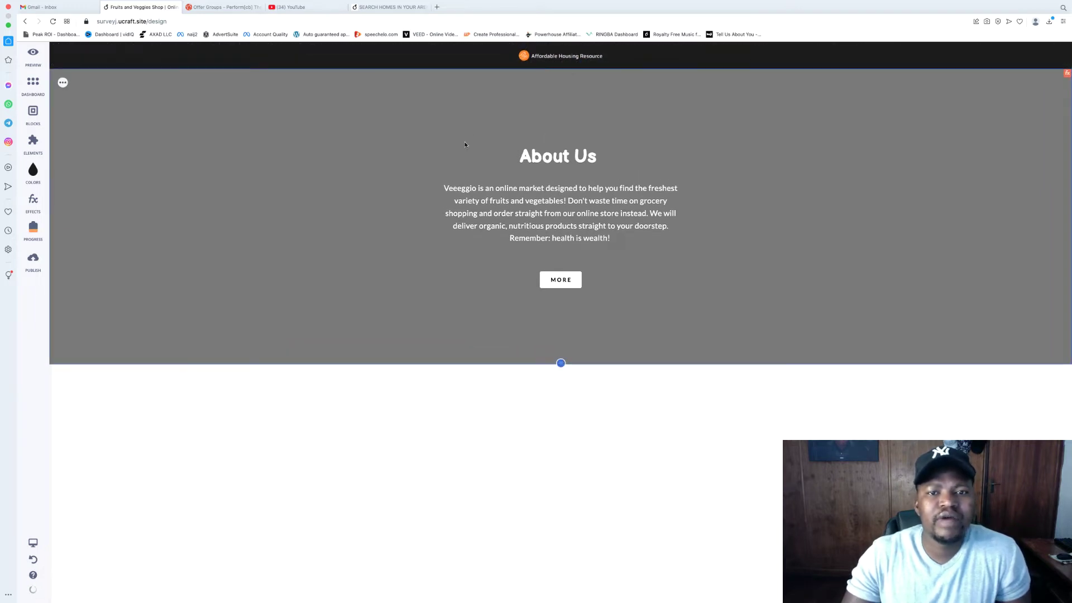
pyautogui.click(558, 157)
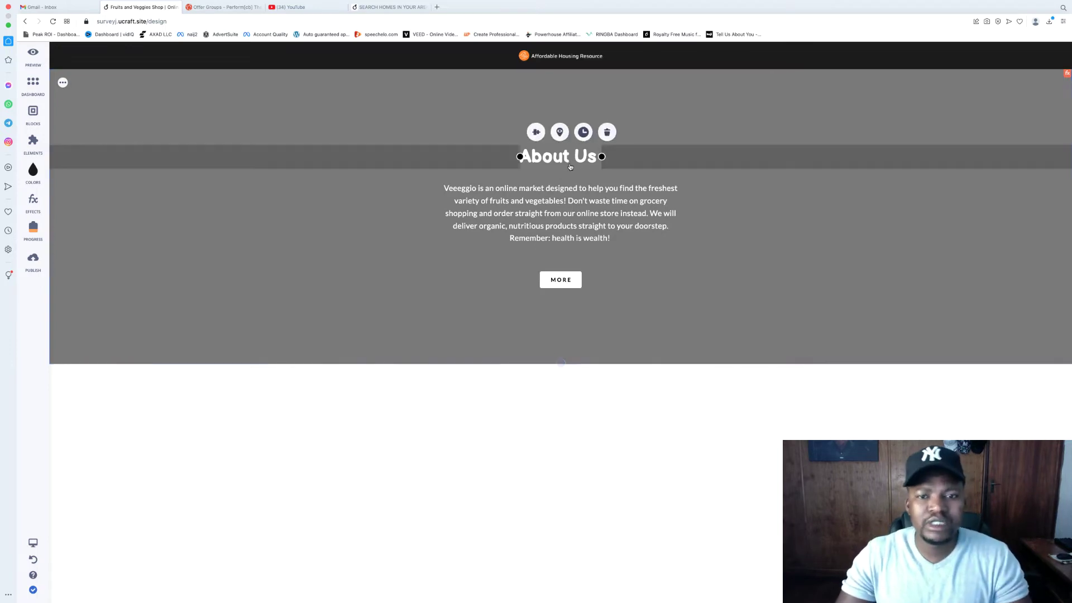
pyautogui.moveTo(560, 364); pyautogui.dragTo(562, 239)
# Step: Copy the heading "YOUR PATH TO HOMEOWNERSHIP HAS NEVER BEEN EASIER" from the rentlistings page and paste it into a new tab's address field
pyautogui.click(390, 7)
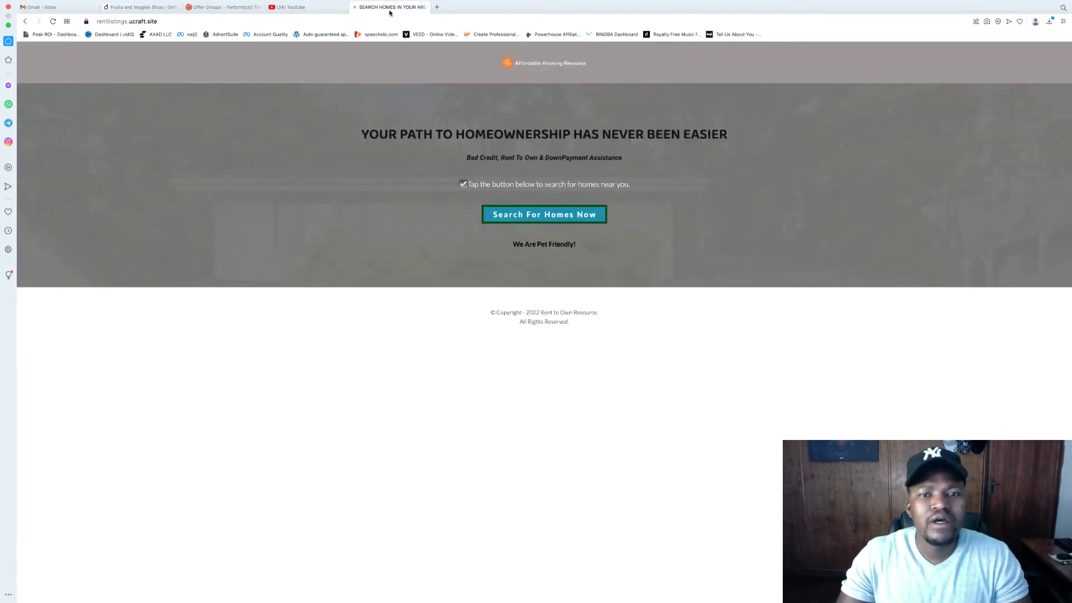
pyautogui.tripleClick(584, 140)
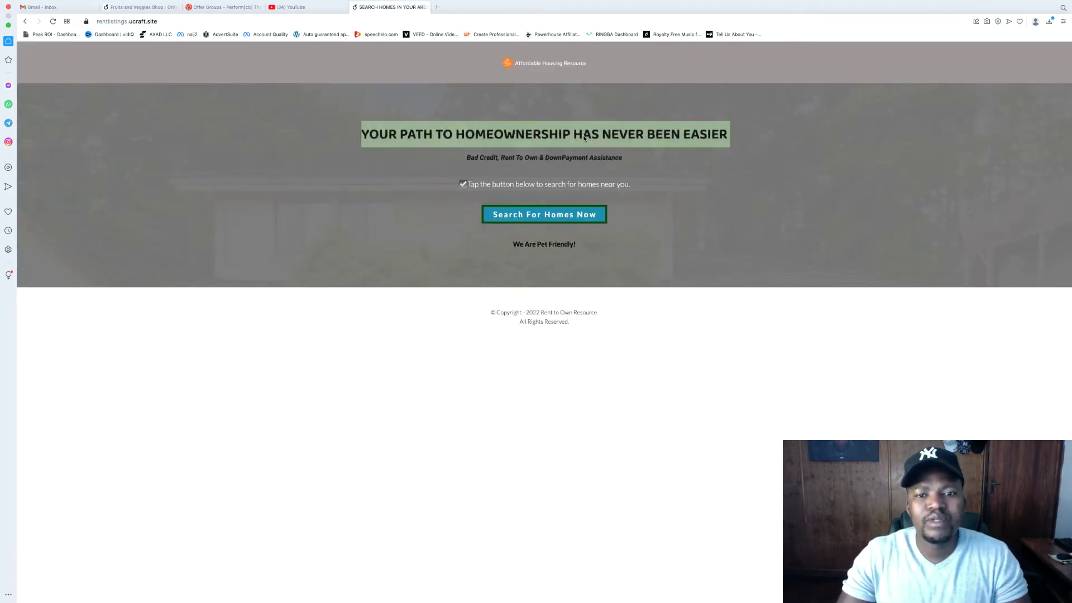
pyautogui.moveTo(605, 135); pyautogui.dragTo(726, 135)
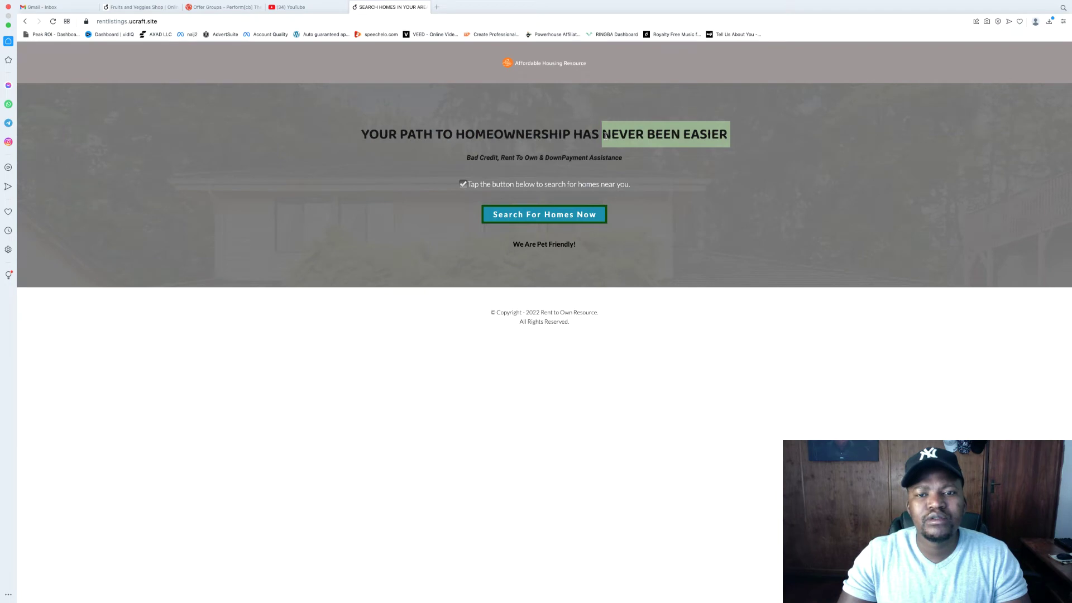
pyautogui.tripleClick(605, 136)
pyautogui.rightClick(606, 136)
pyautogui.click(630, 173)
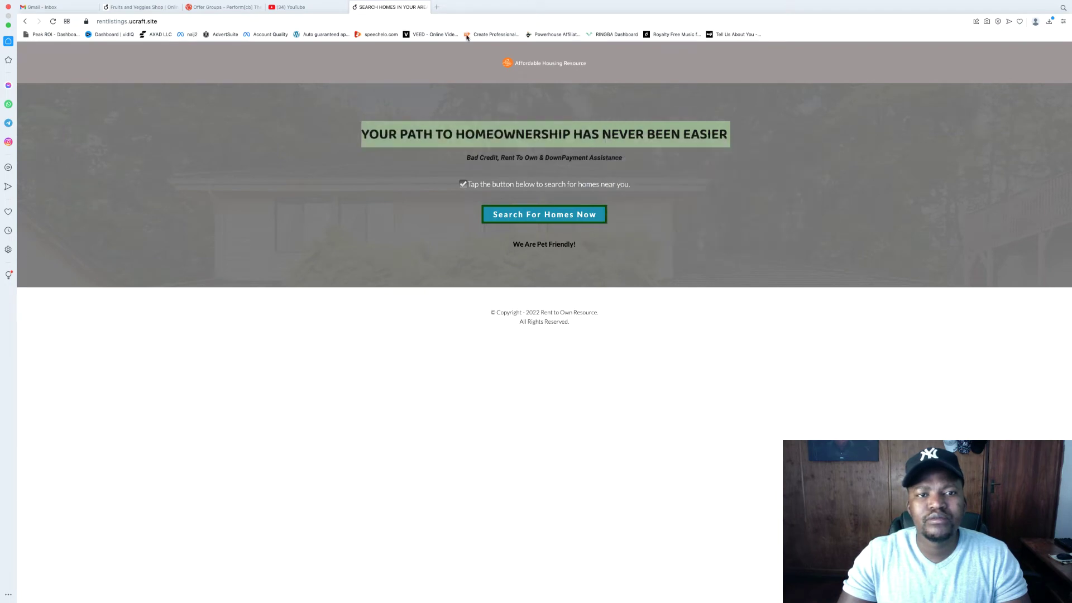
pyautogui.click(437, 7)
pyautogui.press('super+v')
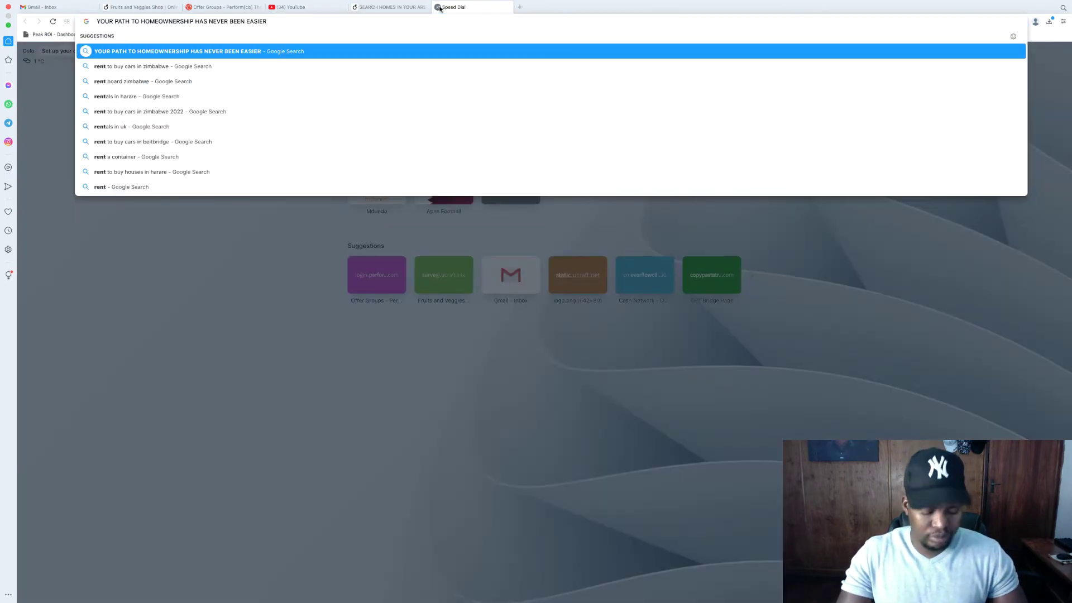
pyautogui.press('super+a')
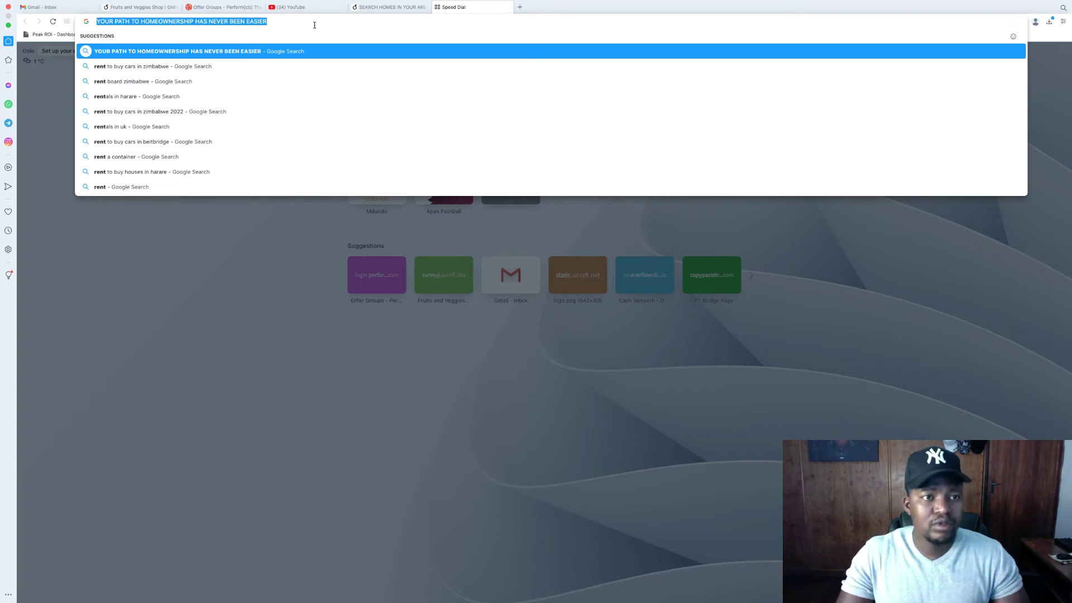
# Step: Replace the "About Us" title in the surveyj site's design editor with "YOUR PATH TO HOMEOWNERSHIP HAS NEVER BEEN EASIER"
pyautogui.click(150, 7)
pyautogui.doubleClick(568, 99)
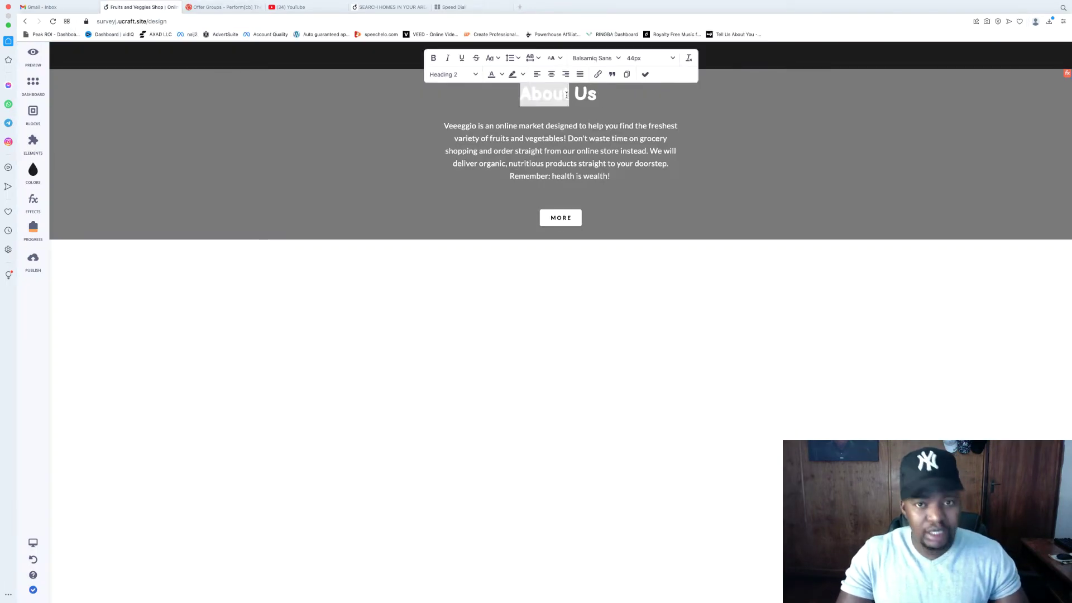
pyautogui.press('super+a')
pyautogui.press('super+v')
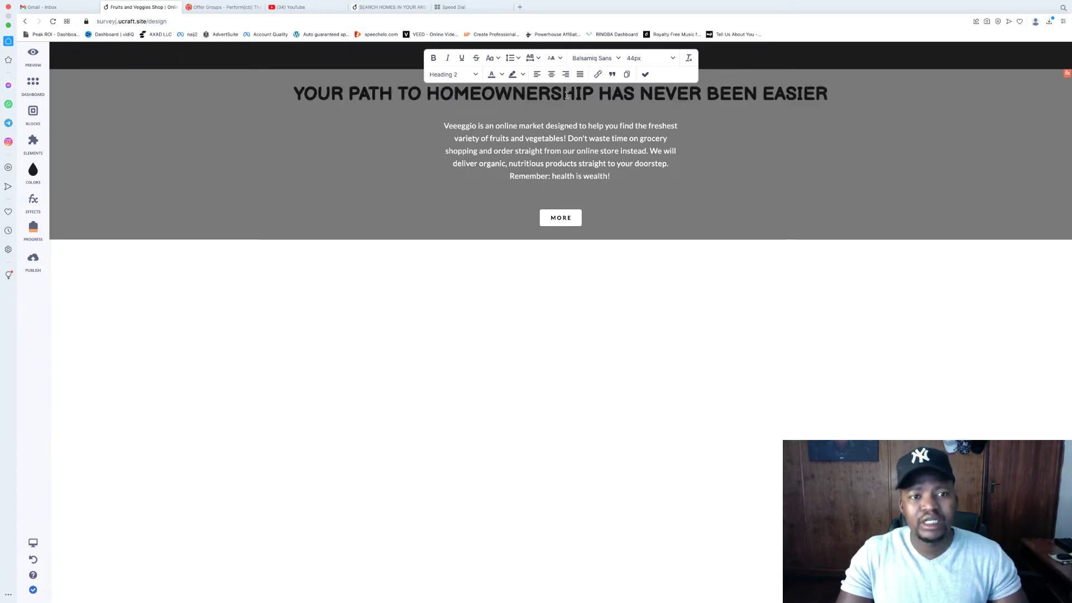
pyautogui.click(759, 165)
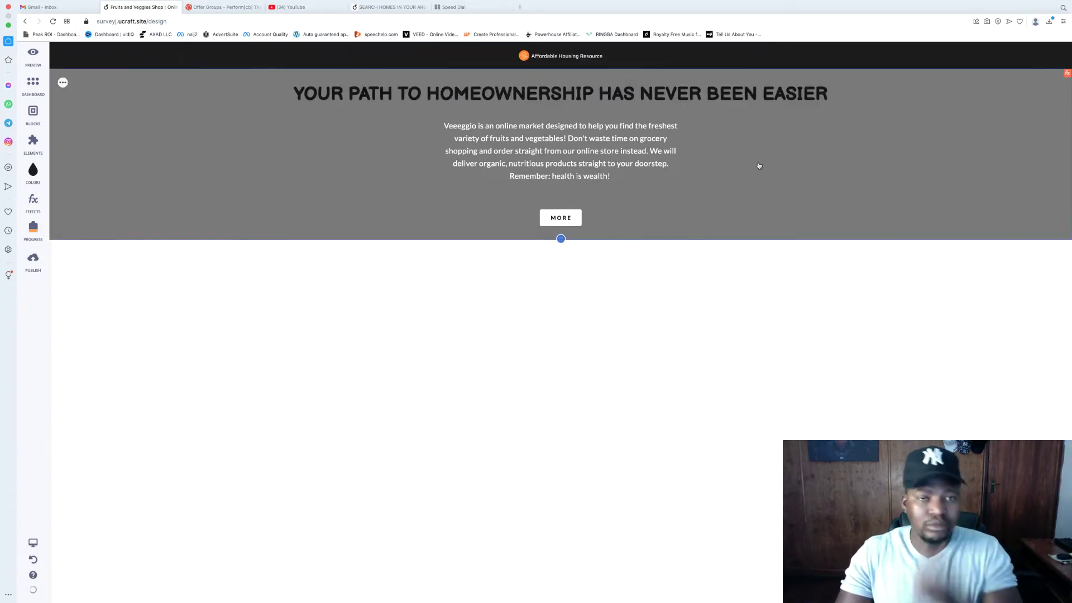
# Step: Copy the subheading "Bad Credit, Rent To Own & DownPayment Assistance" from the rentlistings reference page
pyautogui.click(407, 7)
pyautogui.doubleClick(553, 159)
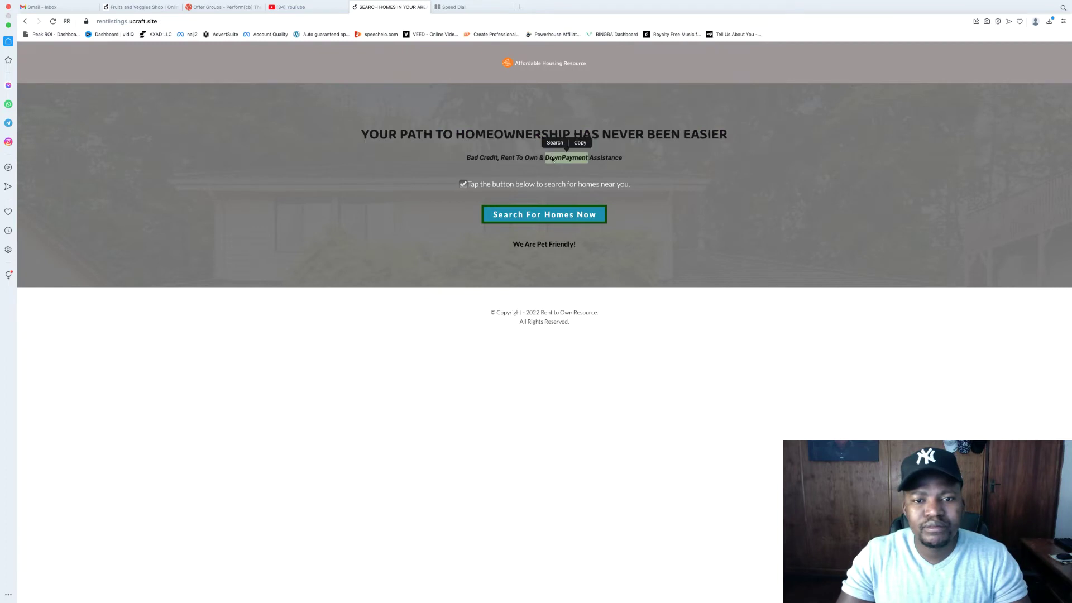
pyautogui.tripleClick(553, 159)
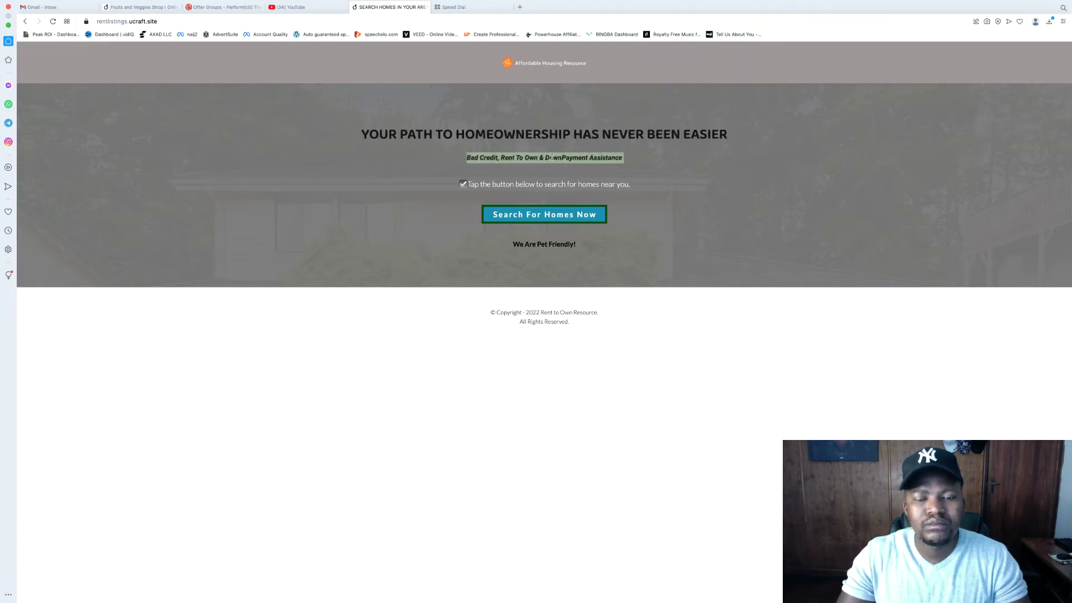
pyautogui.rightClick(551, 158)
pyautogui.click(585, 195)
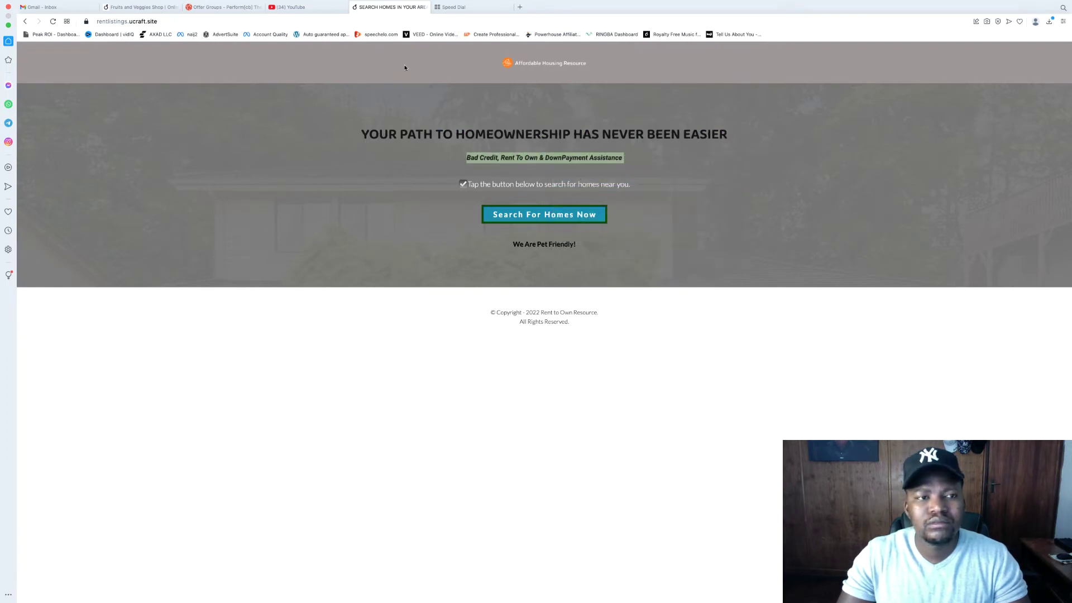
# Step: Add a paragraph element directly below the heading on the surveyj site and set its text to "Bad Credit, Rent To Own & DownPayment Assistance"
pyautogui.click(139, 8)
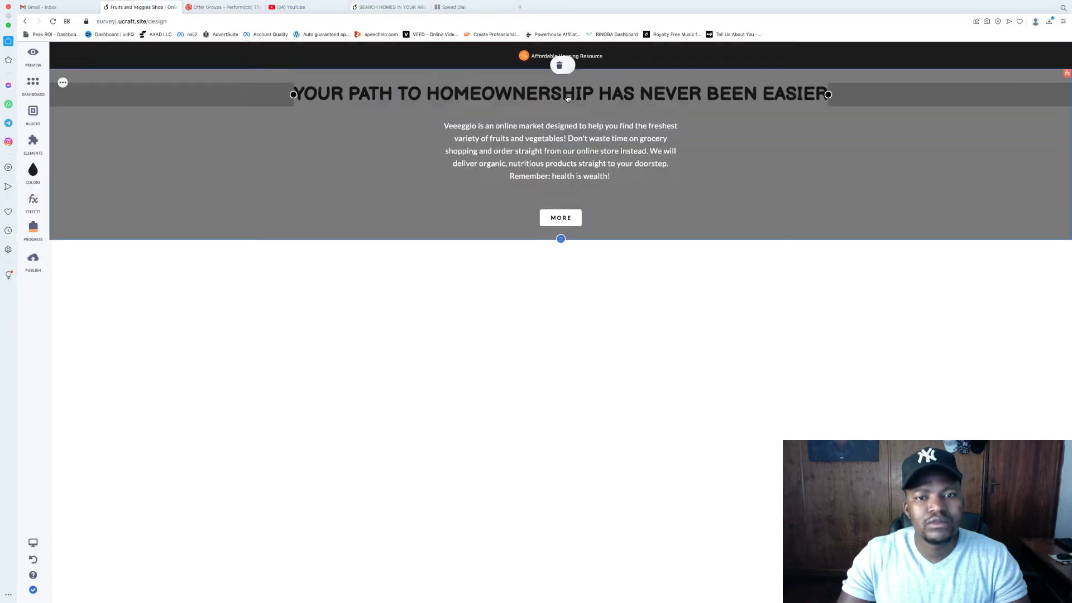
pyautogui.click(24, 152)
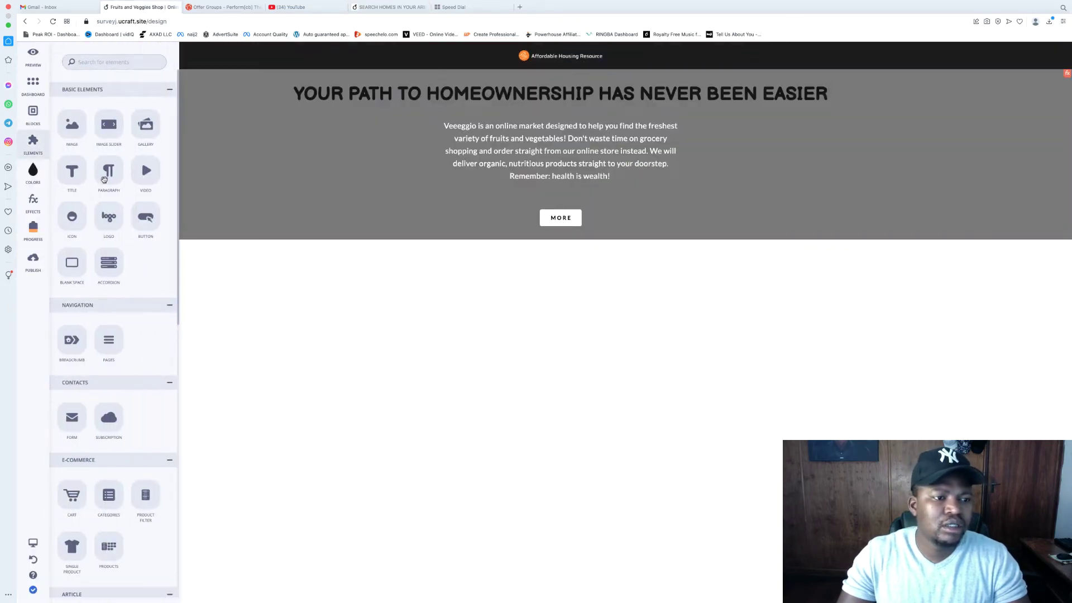
pyautogui.moveTo(105, 175); pyautogui.dragTo(570, 126)
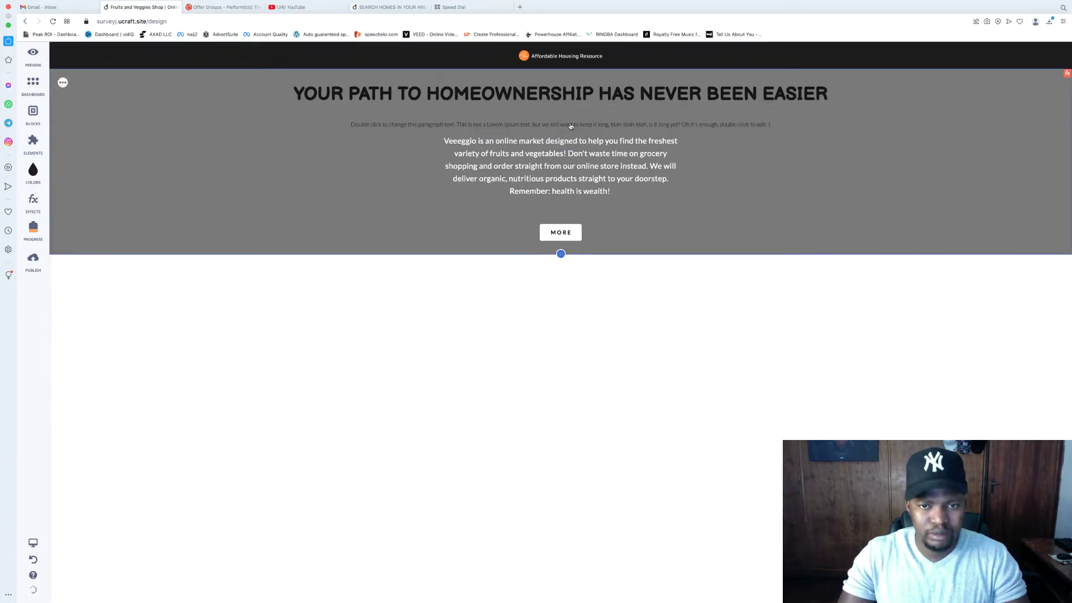
pyautogui.doubleClick(570, 124)
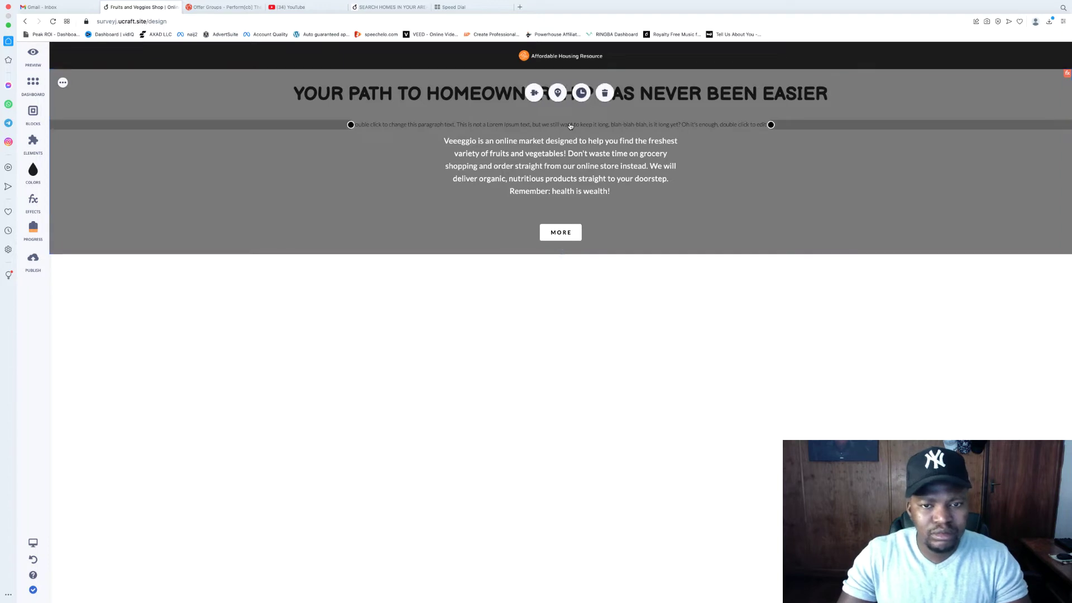
pyautogui.press('super+v')
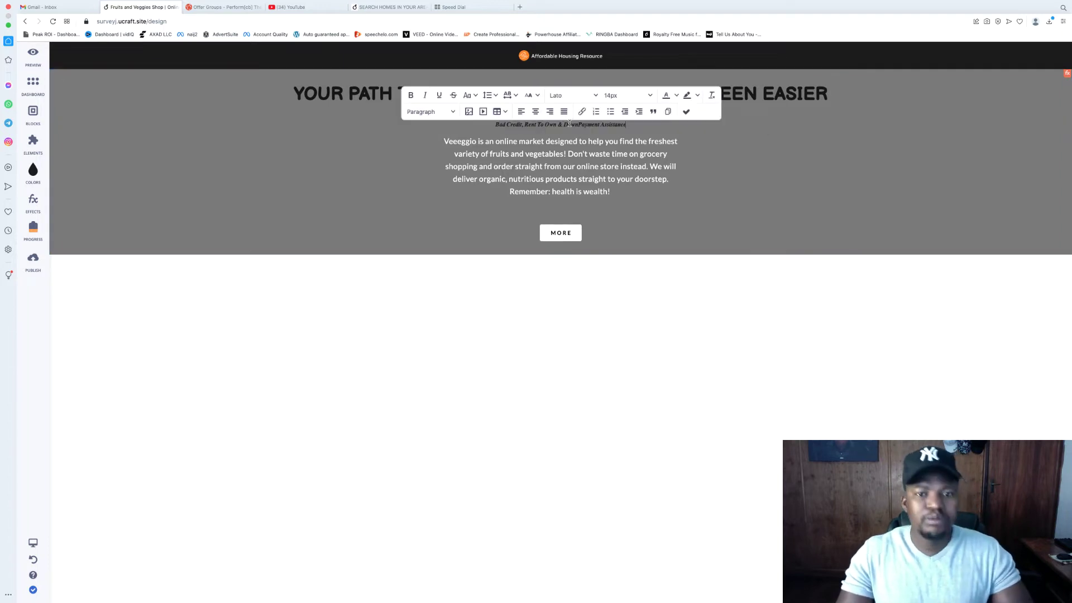
pyautogui.click(762, 159)
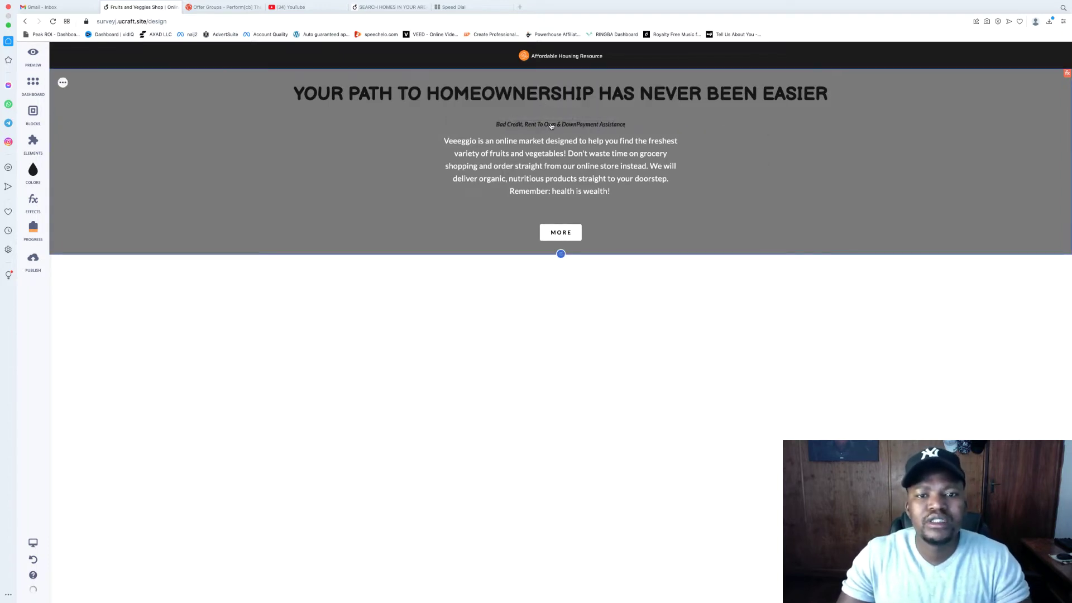
# Step: Tighten the gap between the heading and the new subheading, and select all the text of the Veeeggio paragraph
pyautogui.click(559, 145)
pyautogui.moveTo(444, 133); pyautogui.dragTo(571, 134)
pyautogui.click(585, 171)
pyautogui.hotkey('ctrl', 'a')
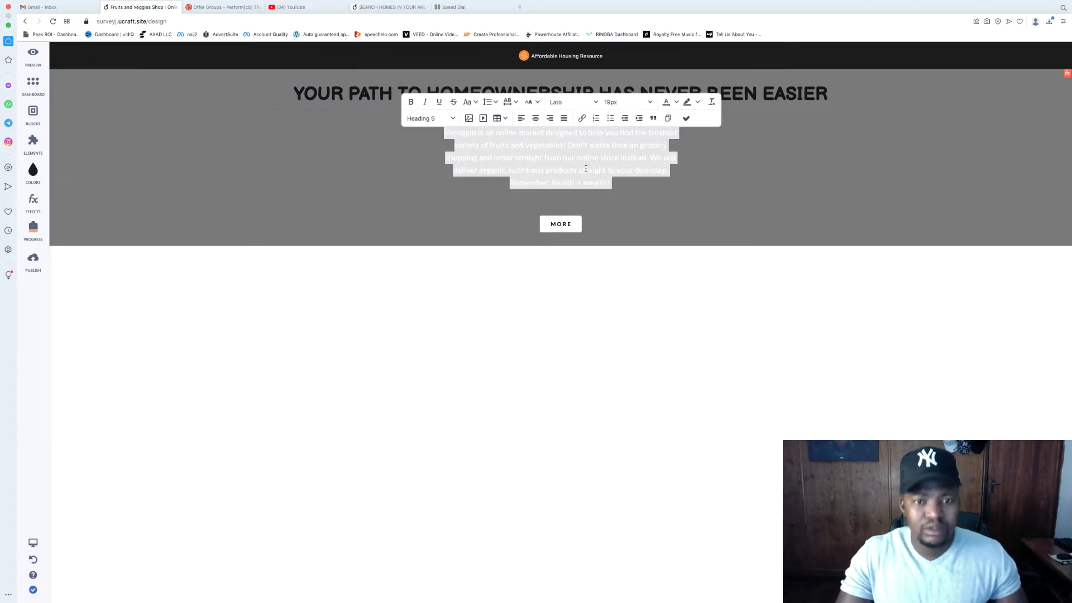
# Step: Copy "Tap the button below to search for homes near you." from the rentlistings page and try pasting it over the Veeeggio paragraph
pyautogui.click(400, 3)
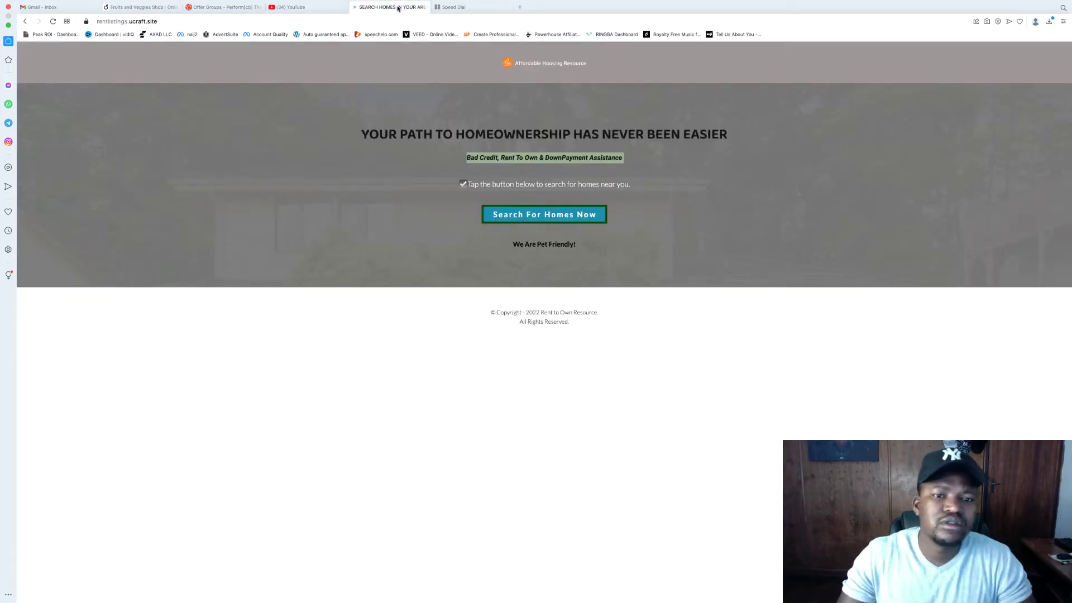
pyautogui.rightClick(561, 186)
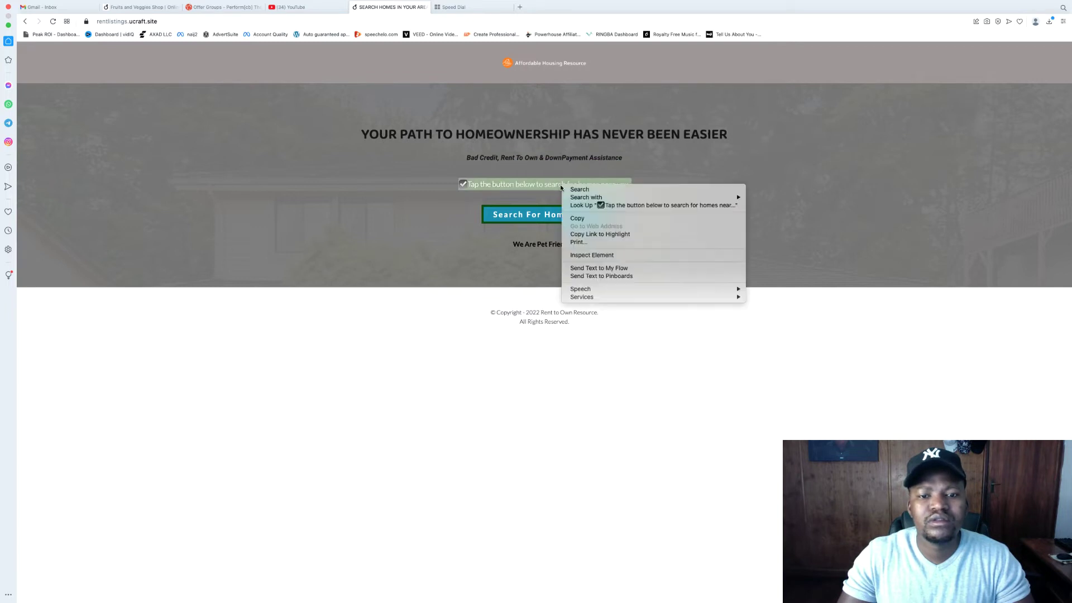
pyautogui.click(586, 218)
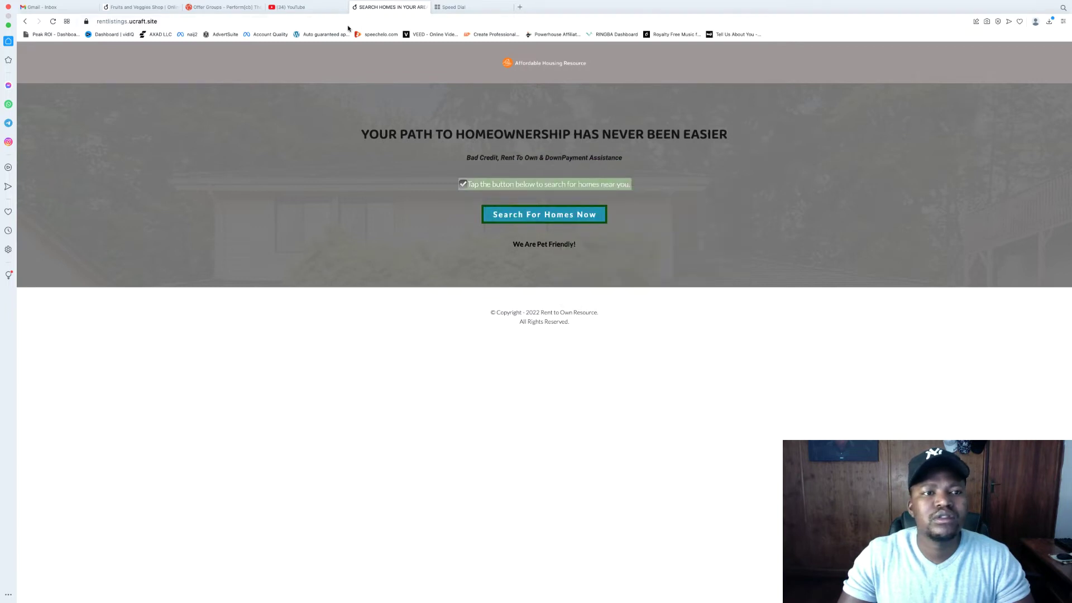
pyautogui.click(144, 6)
pyautogui.press('super+v')
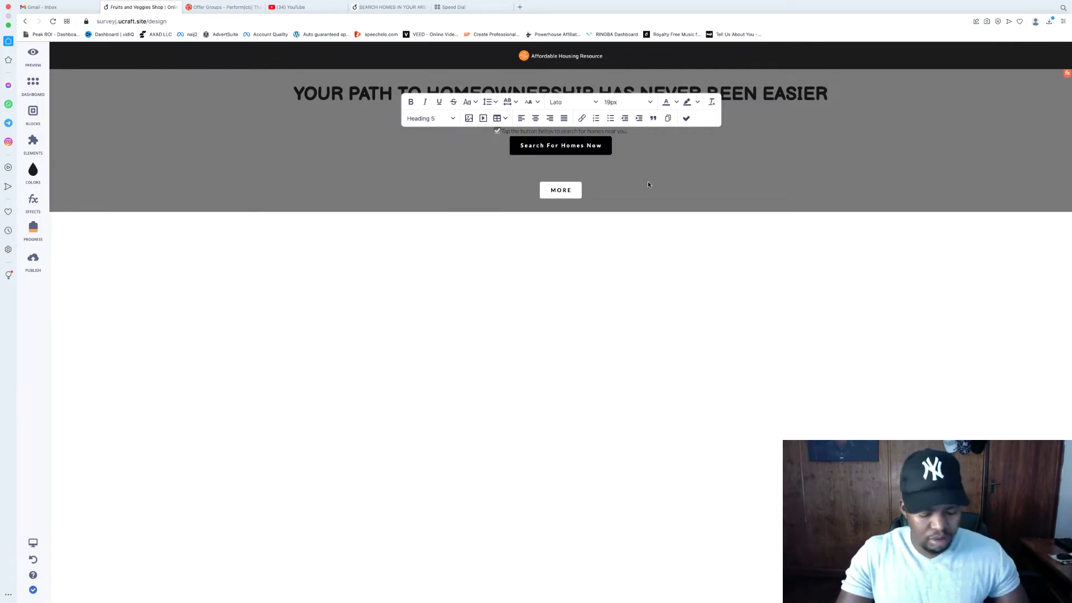
# Step: Convert the copied line to plain text in the blank tab's address field and replace the Veeeggio paragraph with it
pyautogui.click(484, 9)
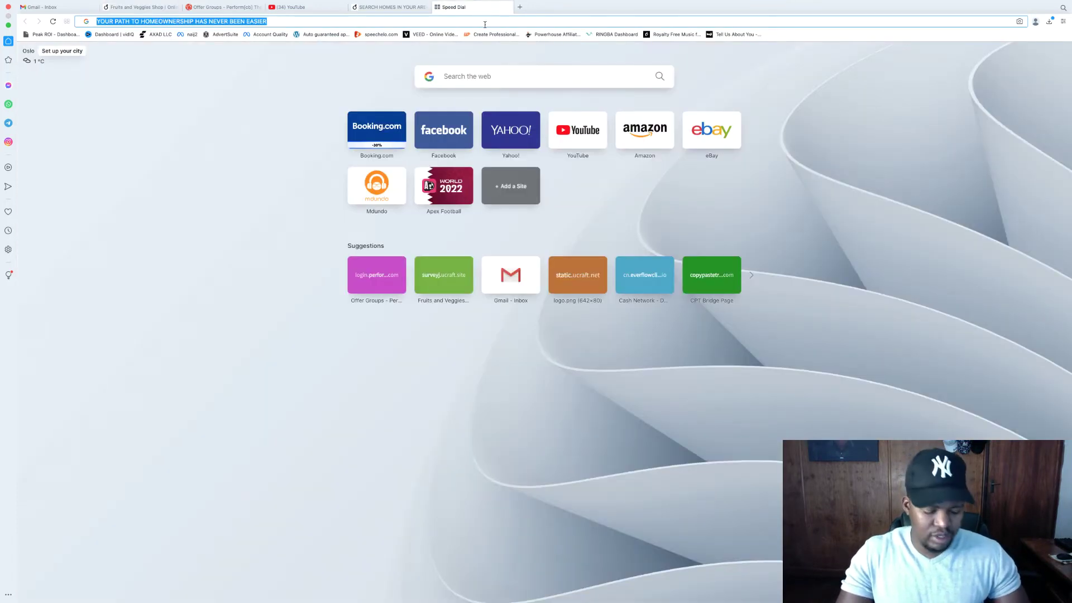
pyautogui.press('super+v')
pyautogui.press('super+a')
pyautogui.press('super+c')
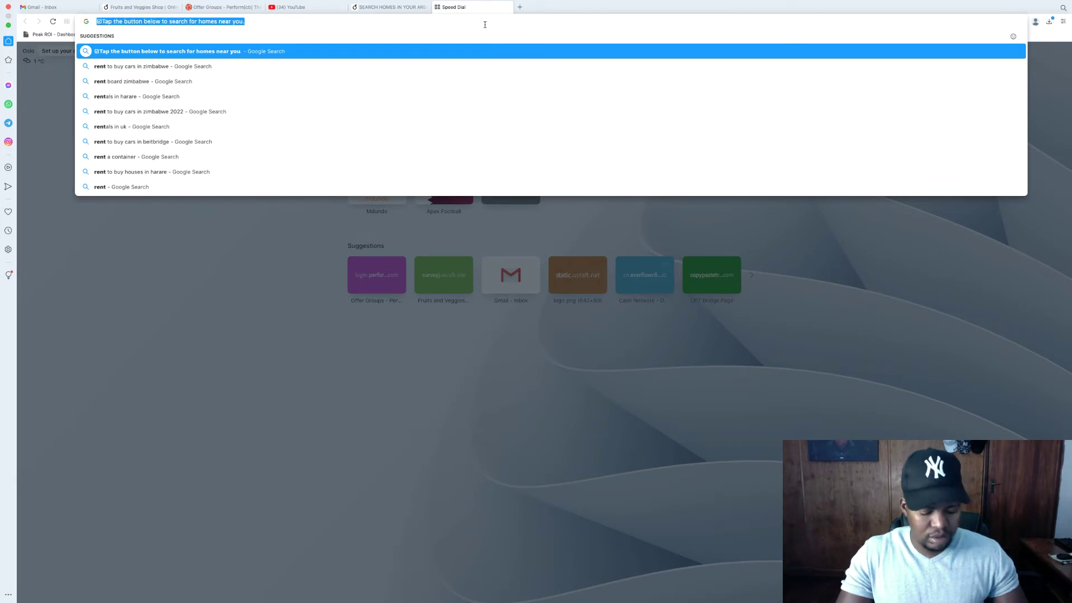
pyautogui.click(138, 8)
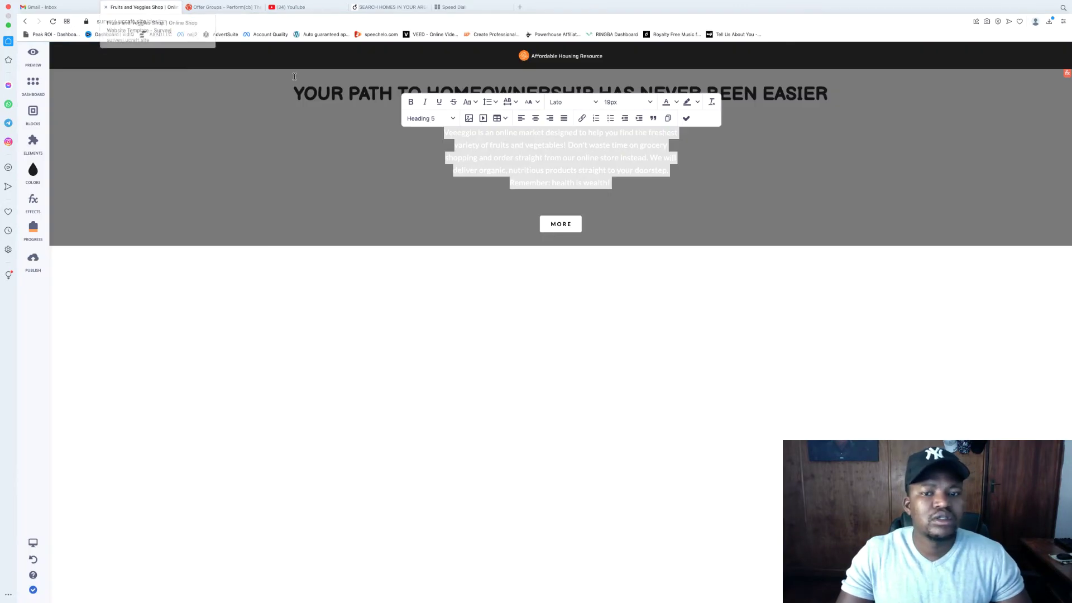
pyautogui.press('super+v')
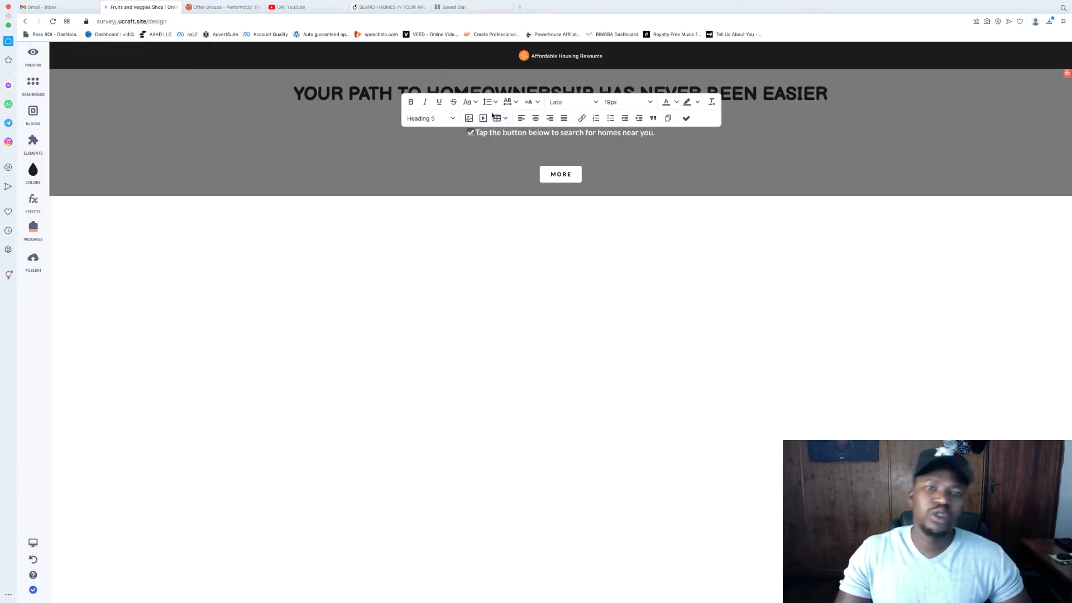
pyautogui.click(463, 10)
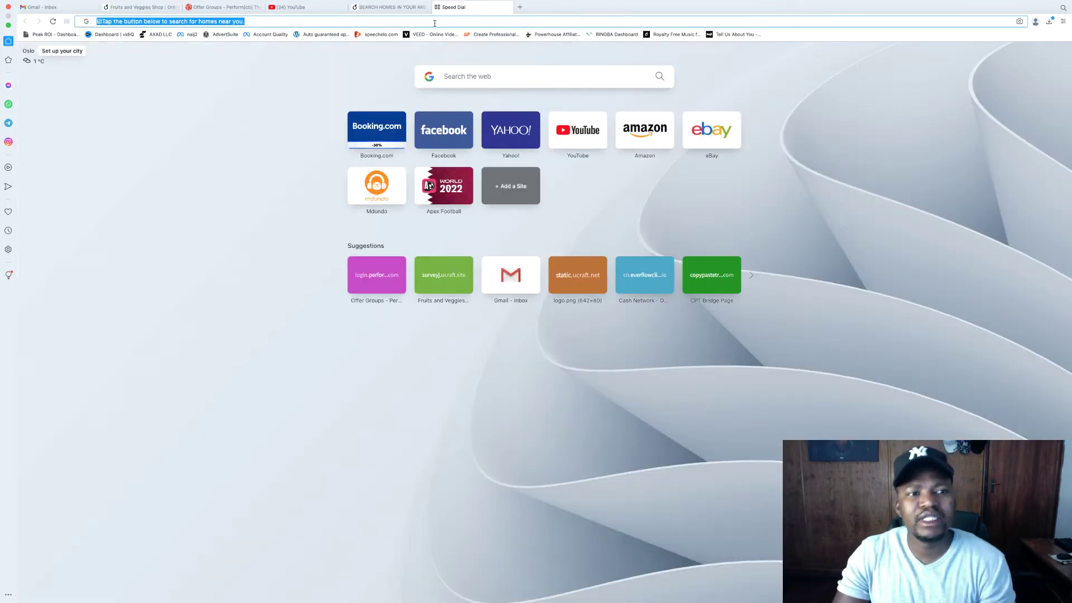
pyautogui.click(393, 8)
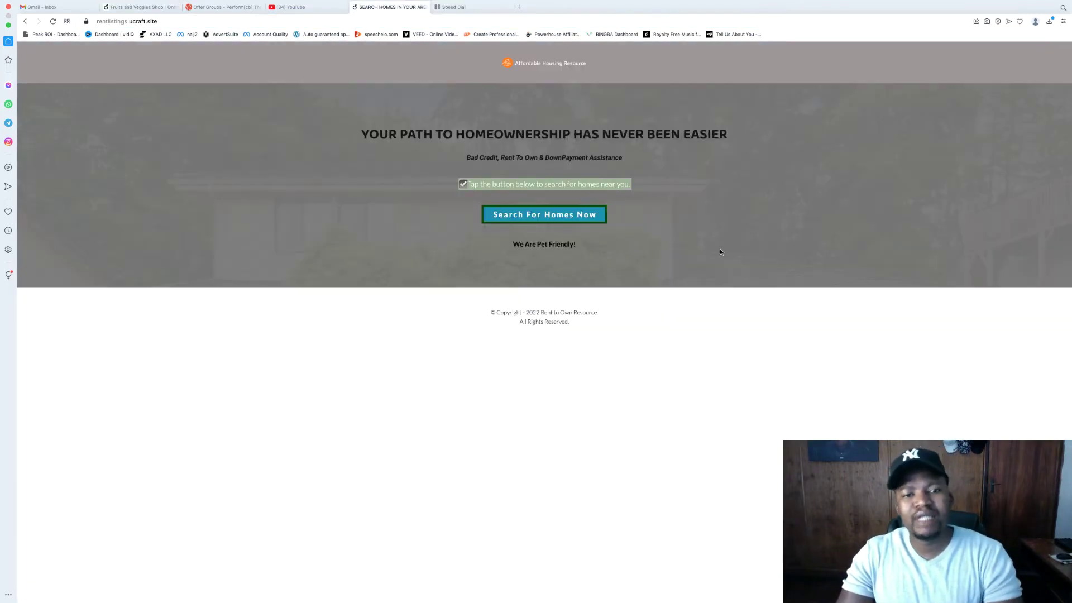
pyautogui.tripleClick(611, 135)
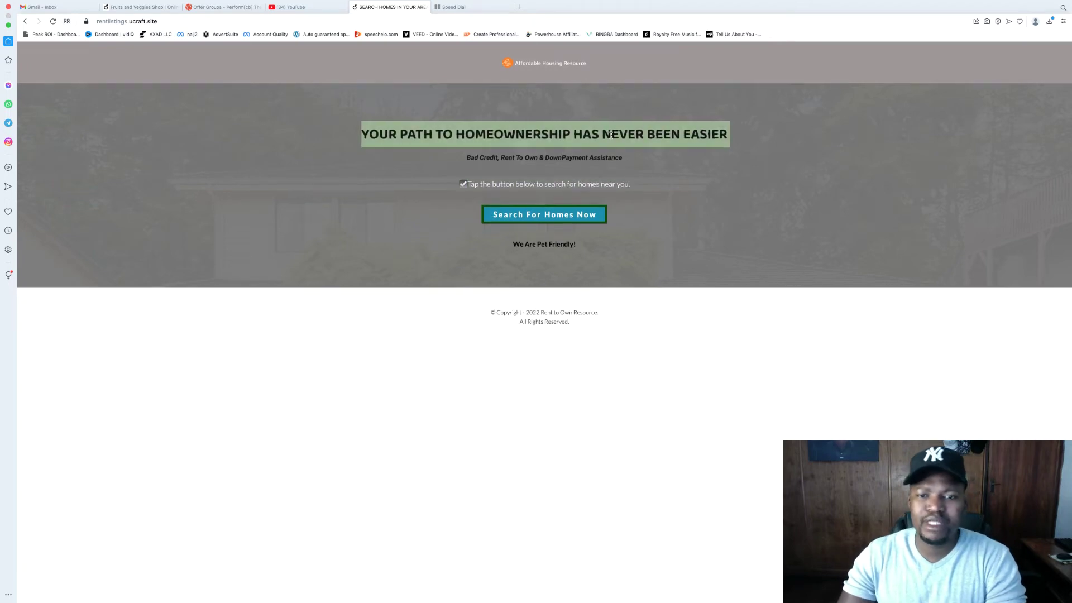
pyautogui.tripleClick(560, 158)
pyautogui.tripleClick(573, 136)
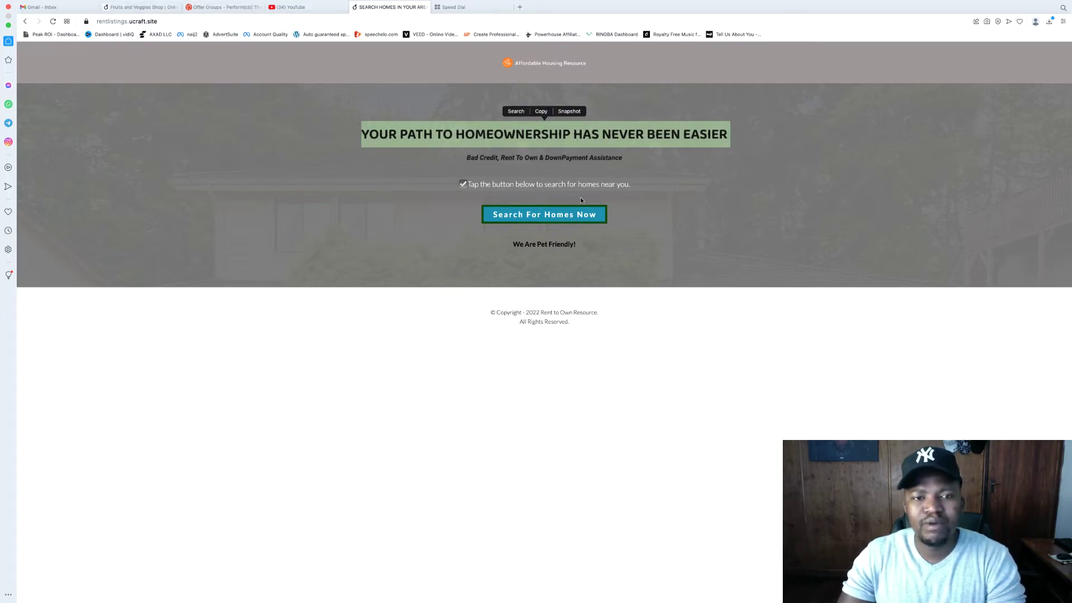
pyautogui.moveTo(531, 137); pyautogui.dragTo(728, 137)
pyautogui.click(485, 9)
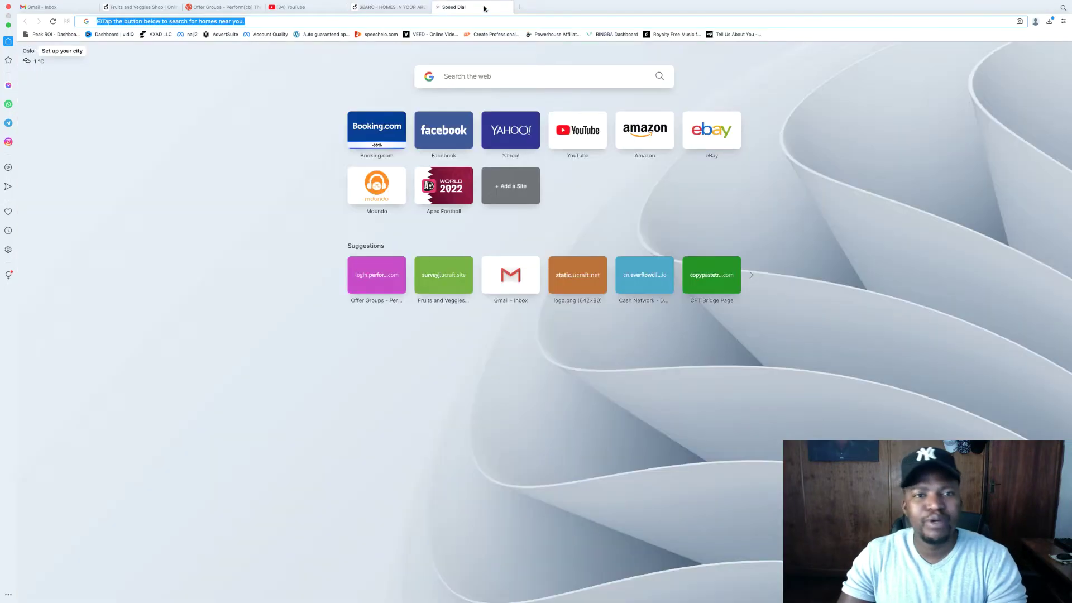
# Step: Finish editing the text on the surveyj site and increase the padding above and below the grey block's content
pyautogui.click(126, 7)
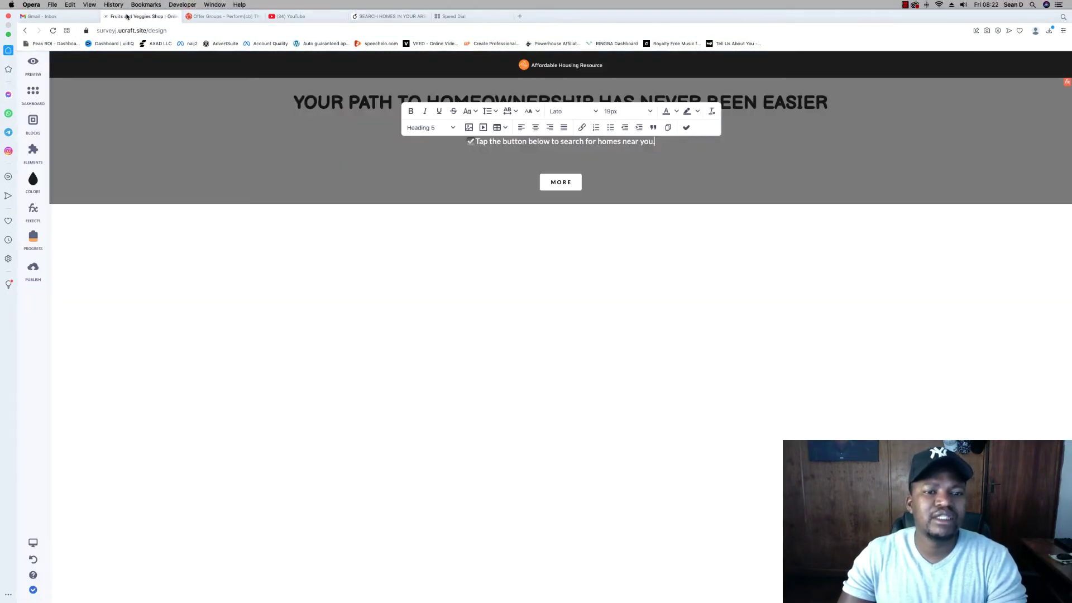
pyautogui.click(701, 194)
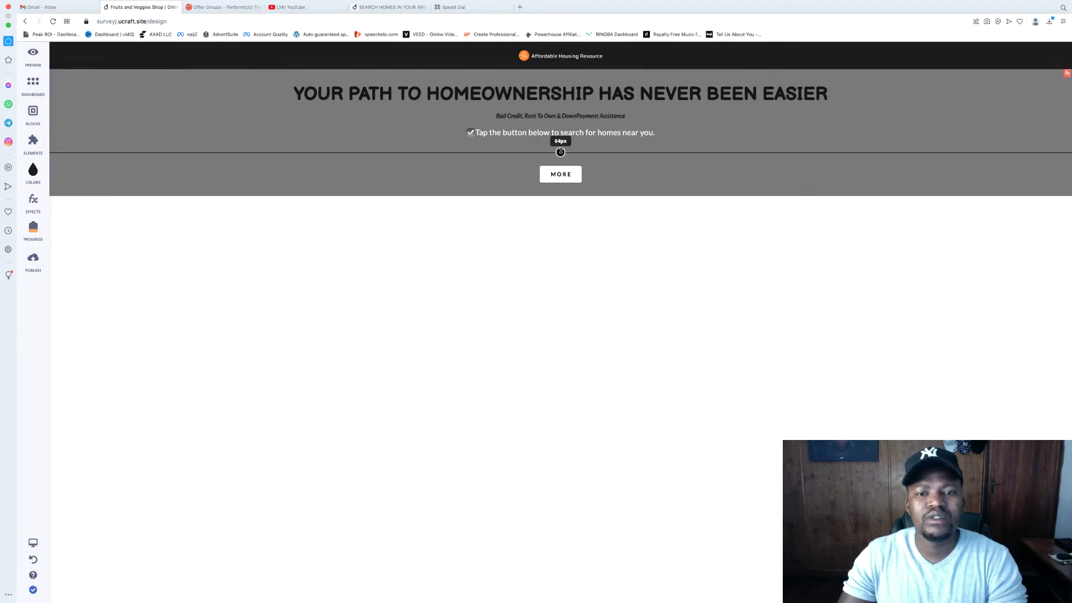
pyautogui.moveTo(560, 197); pyautogui.dragTo(560, 216)
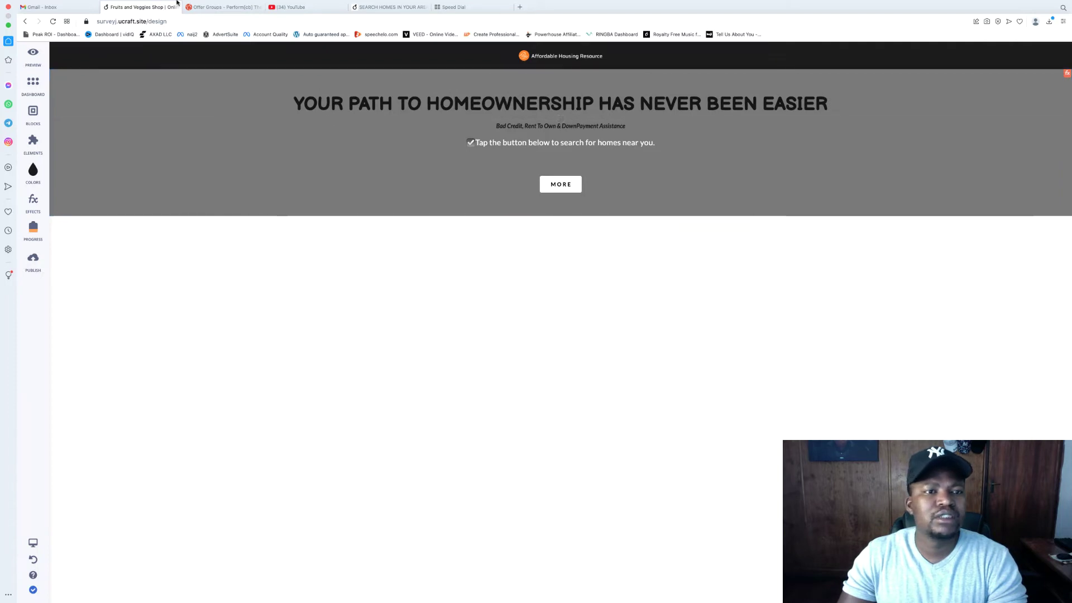
# Step: Compare the layout with the rentlistings page and reduce the space above the MORE button to about 34 px
pyautogui.click(383, 7)
pyautogui.click(510, 183)
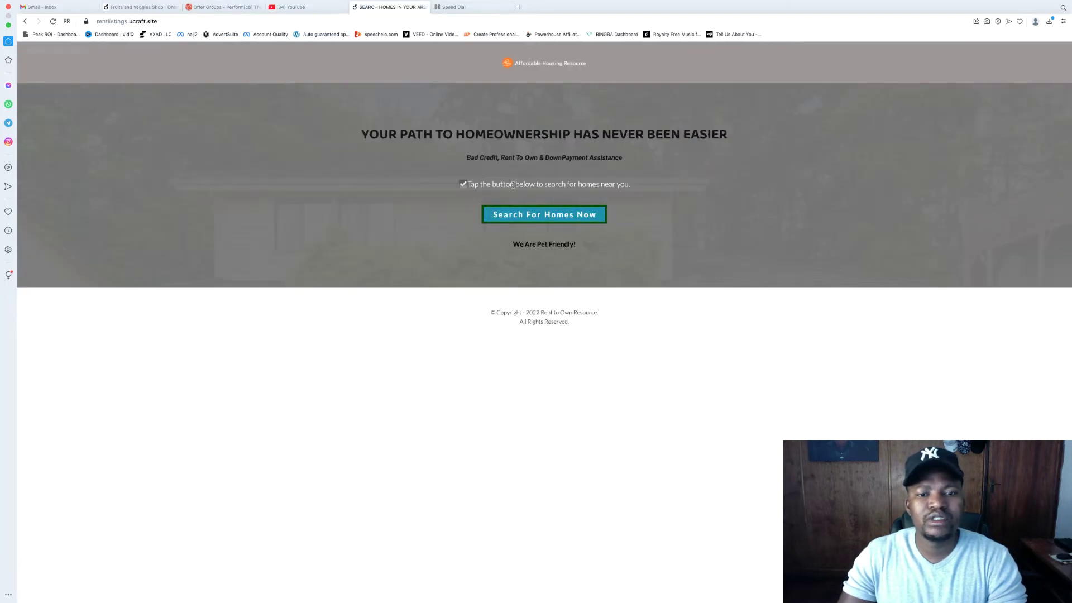
pyautogui.click(140, 7)
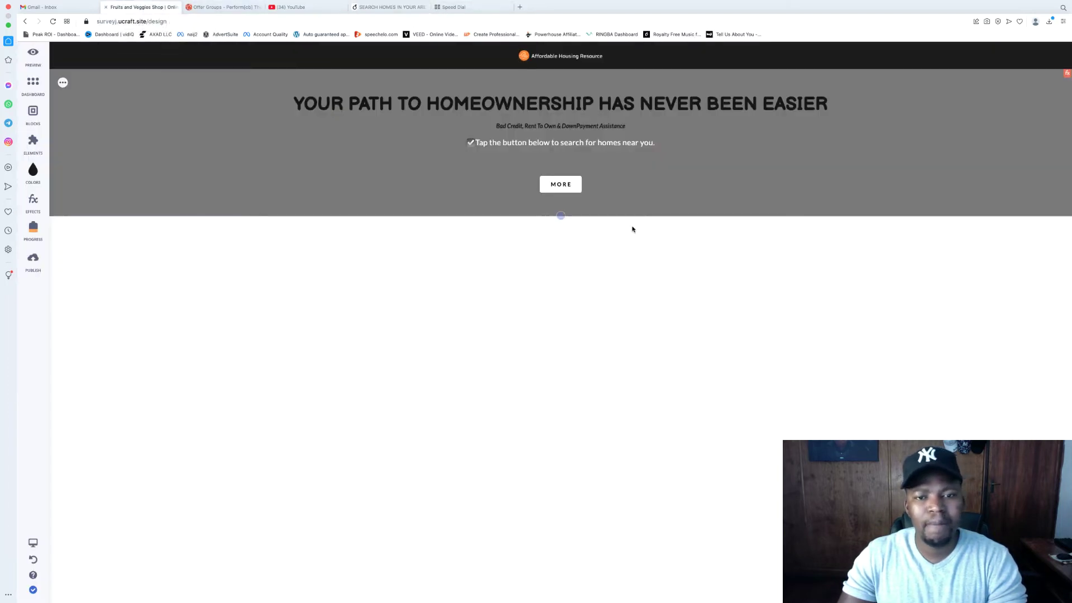
pyautogui.moveTo(560, 161); pyautogui.dragTo(560, 152)
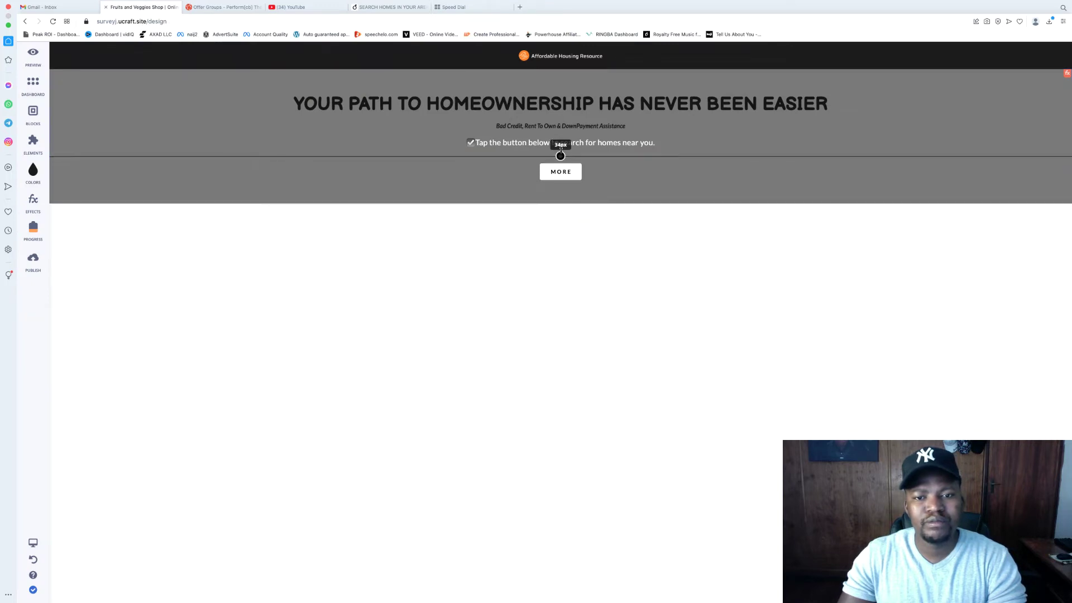
# Step: Add one paragraph element below the grey block and another inside the block beneath the MORE button
pyautogui.click(34, 142)
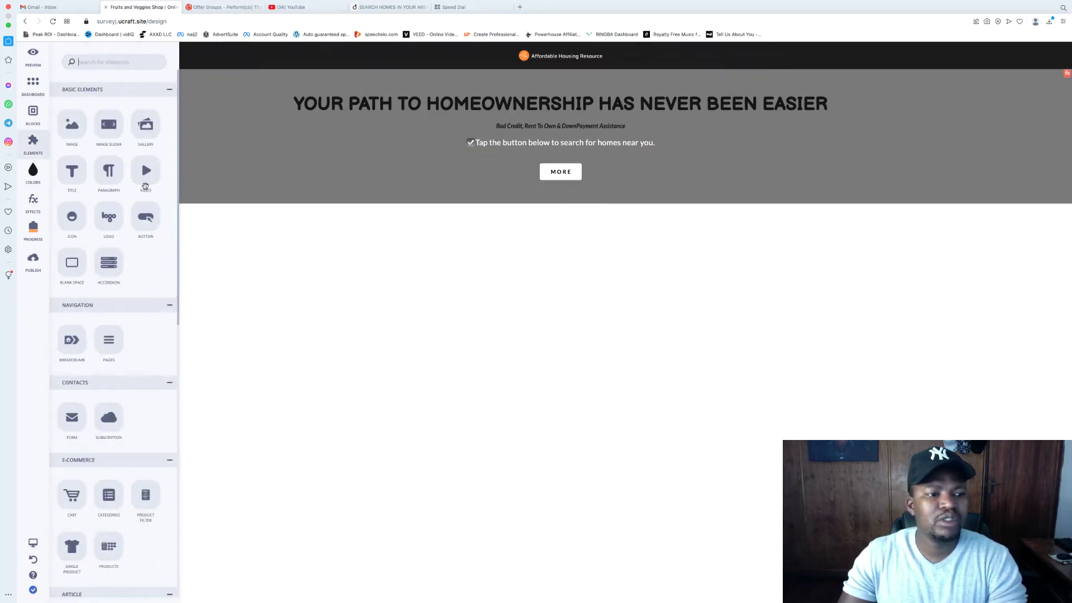
pyautogui.moveTo(104, 177); pyautogui.dragTo(574, 227)
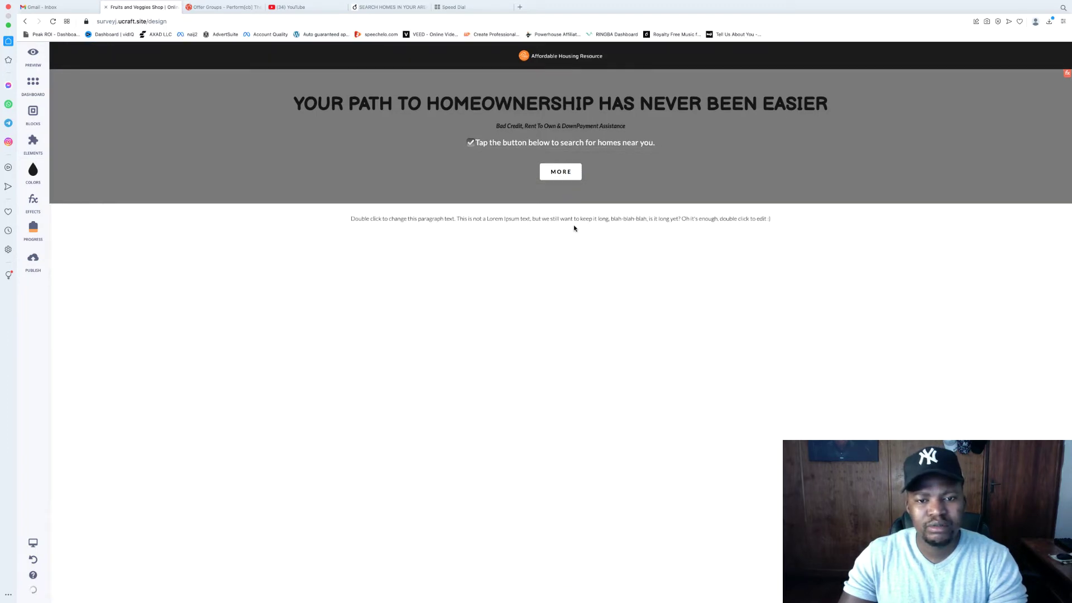
pyautogui.click(24, 141)
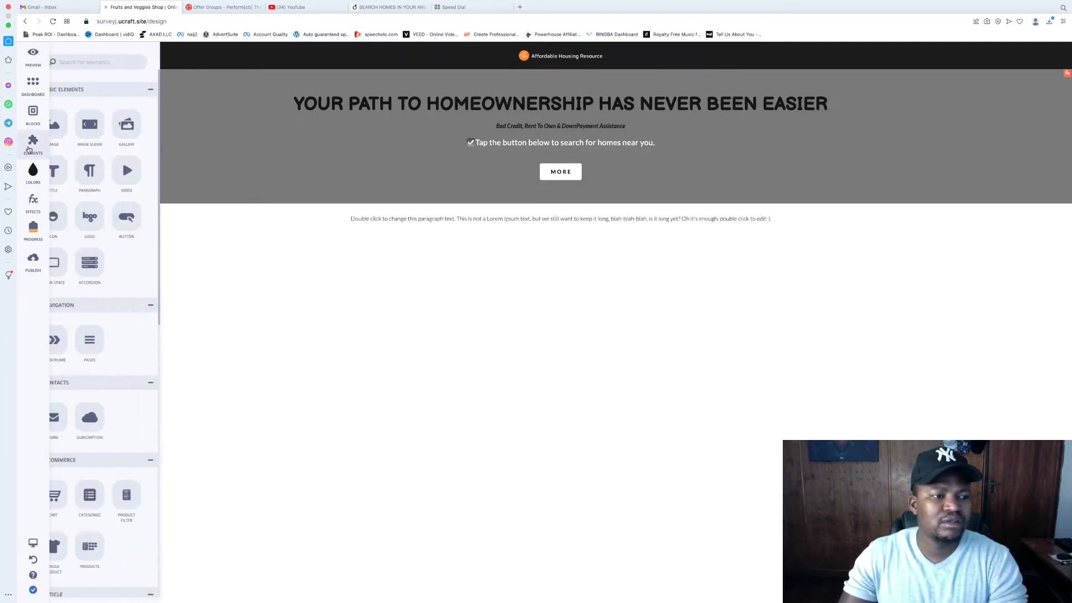
pyautogui.moveTo(108, 172); pyautogui.dragTo(564, 203)
# Step: Copy "We Are Pet Friendly!" from the rentlistings page and recopy it as plain text from the blank tab's address field
pyautogui.click(391, 7)
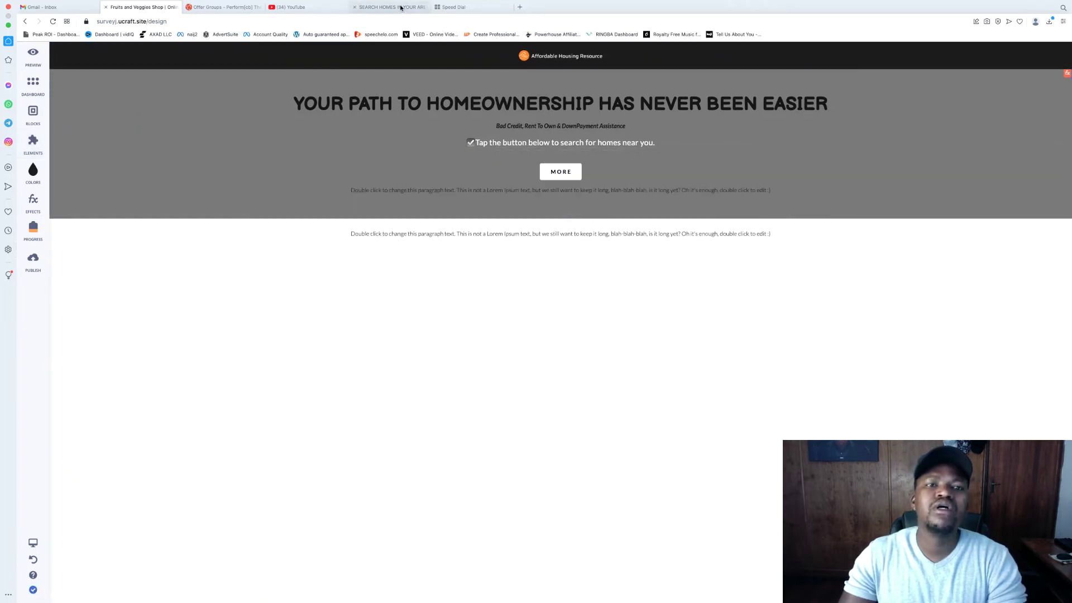
pyautogui.rightClick(553, 244)
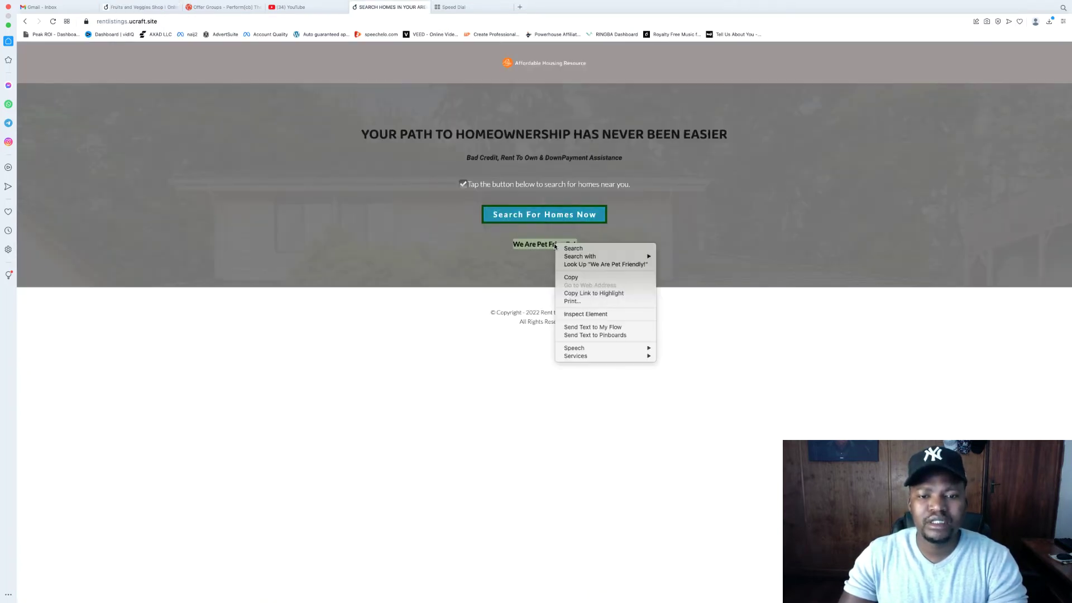
pyautogui.click(573, 282)
pyautogui.click(467, 6)
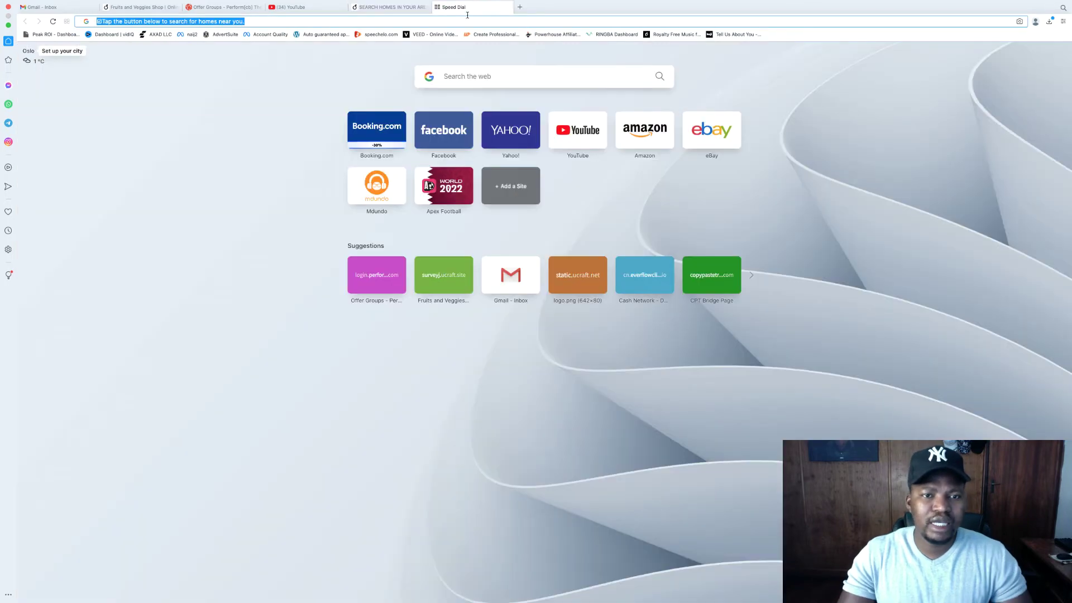
pyautogui.write('We Are Pet Friendly!')
pyautogui.press('super+a')
pyautogui.press('super+c')
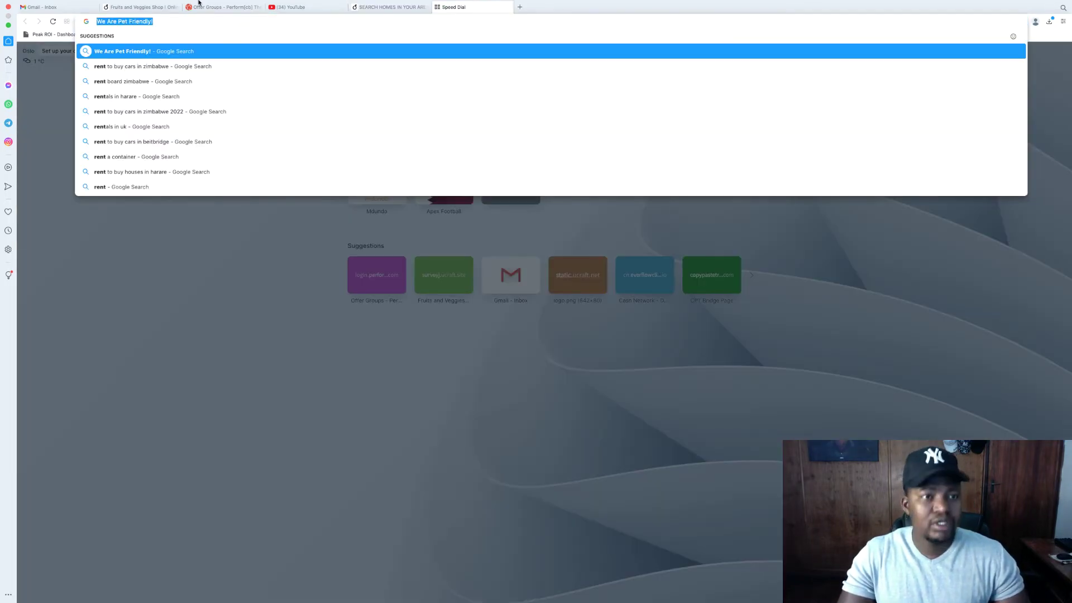
# Step: Replace the placeholder paragraph beneath the MORE button on the surveyj site with the copied text "We Are Pet Friendly!"
pyautogui.click(144, 7)
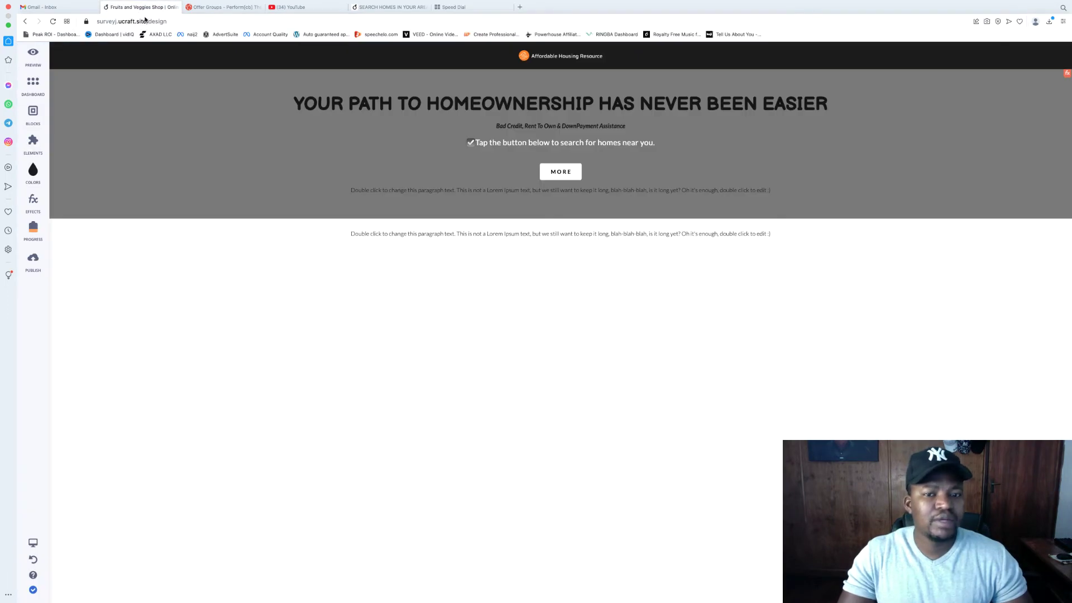
pyautogui.doubleClick(579, 191)
pyautogui.press('super+a')
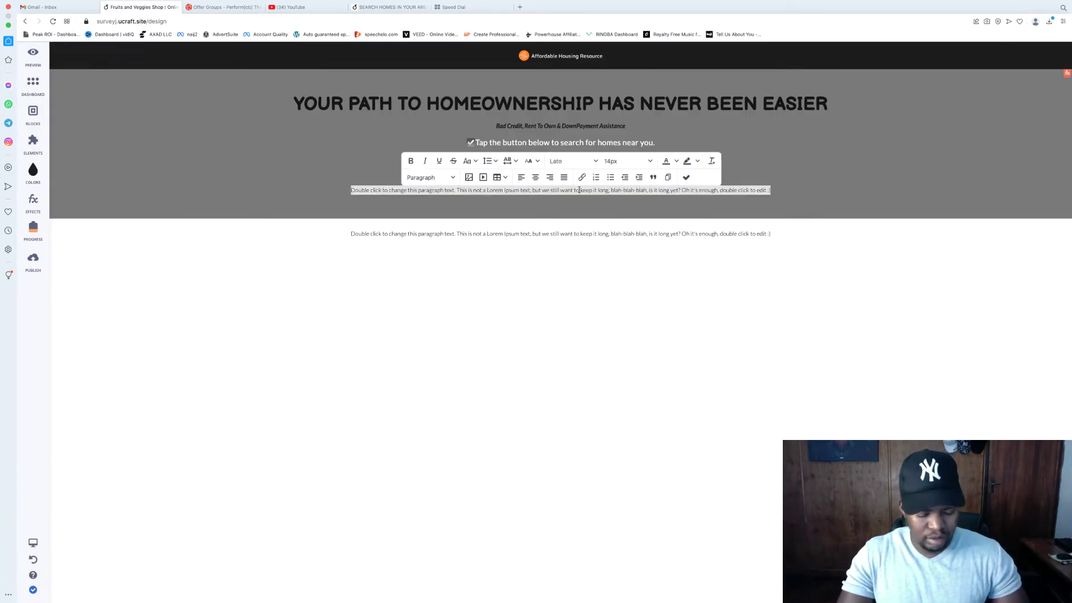
pyautogui.press('super+v')
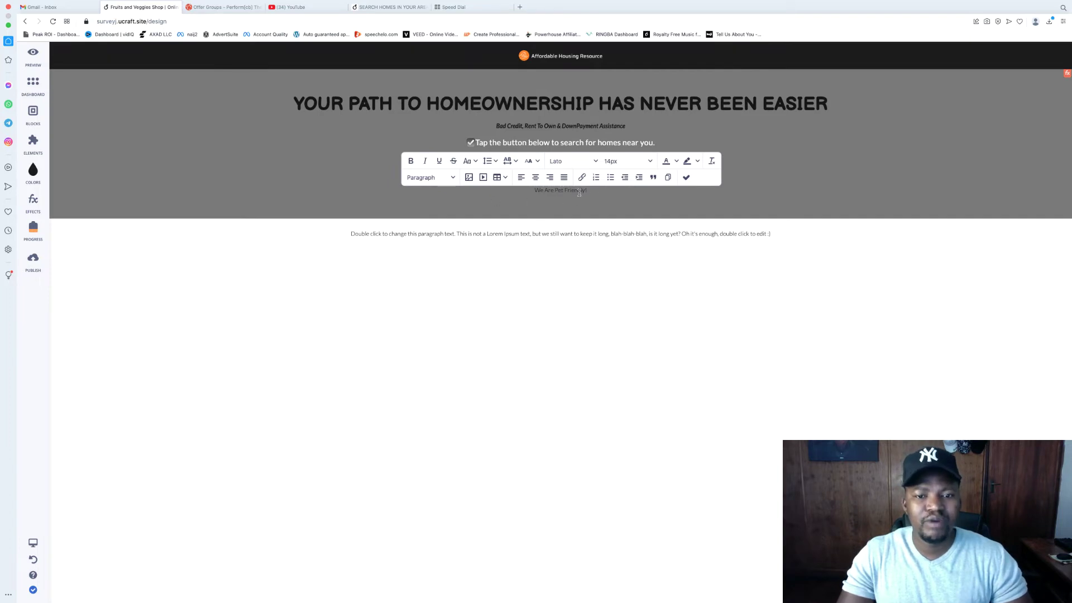
# Step: Format "We Are Pet Friendly!" as bold 16px text and reduce the grey block's vertical padding
pyautogui.press('super+a')
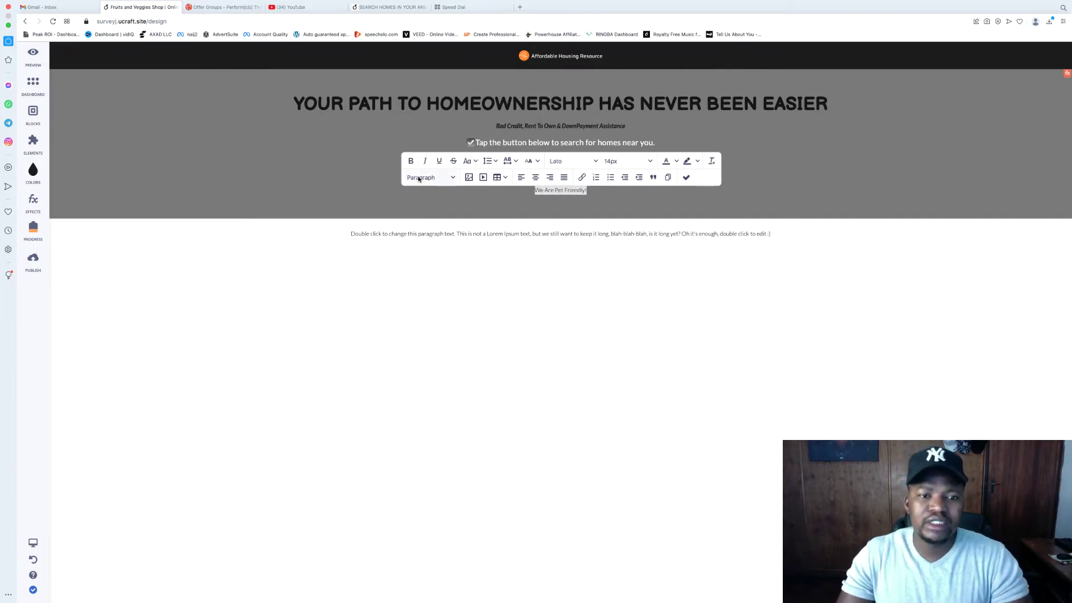
pyautogui.click(410, 160)
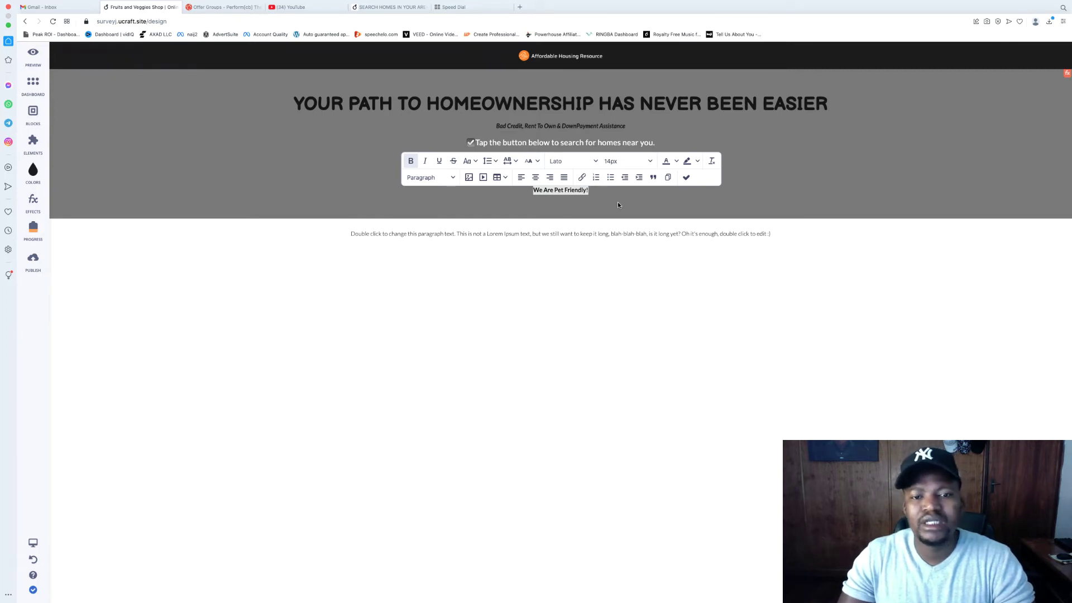
pyautogui.click(649, 164)
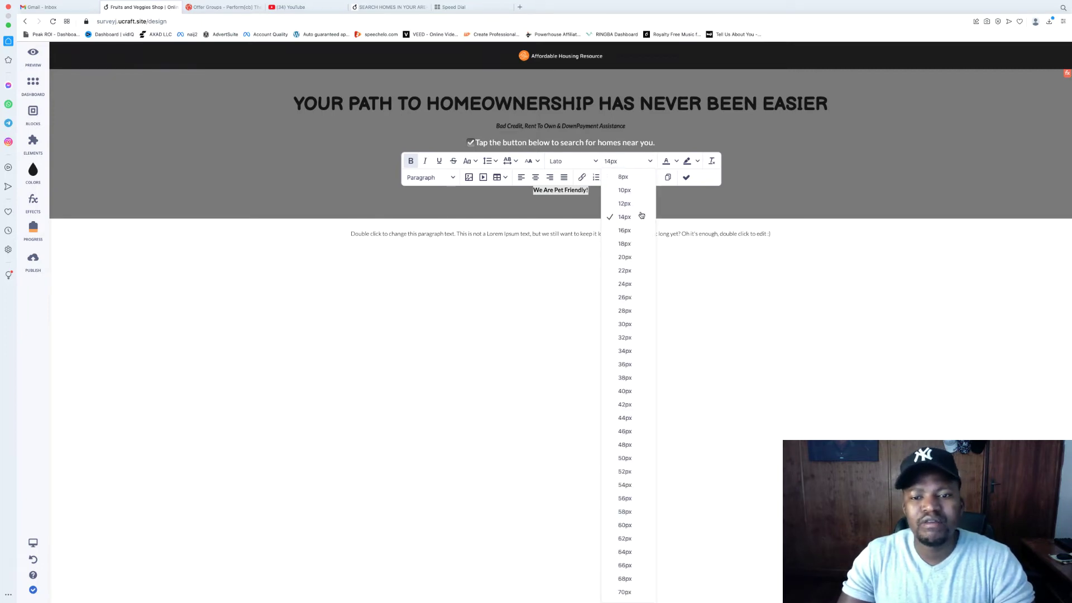
pyautogui.click(625, 230)
pyautogui.click(621, 201)
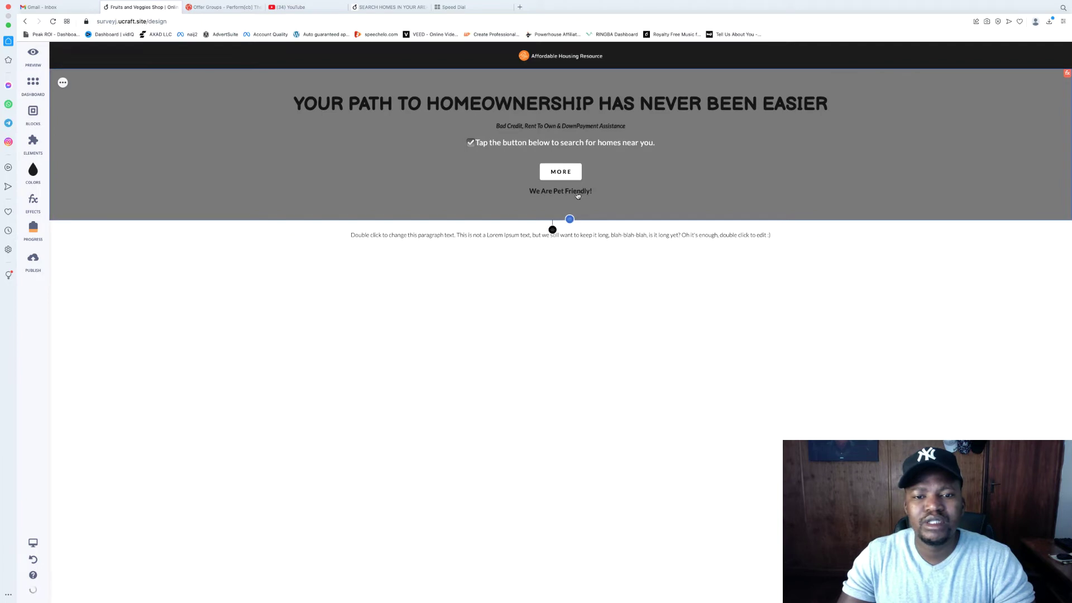
pyautogui.moveTo(552, 230); pyautogui.dragTo(552, 216)
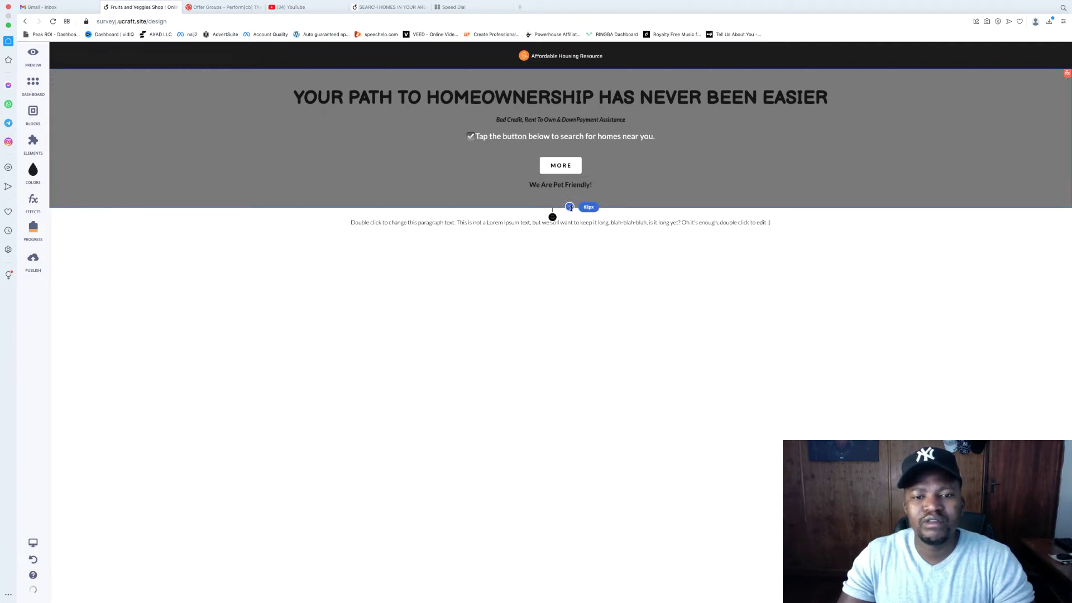
# Step: Copy the two-line text "© Copyright - 2022 Rent to Own Resource. All Rights Reserved." from the rentlistings page
pyautogui.click(379, 7)
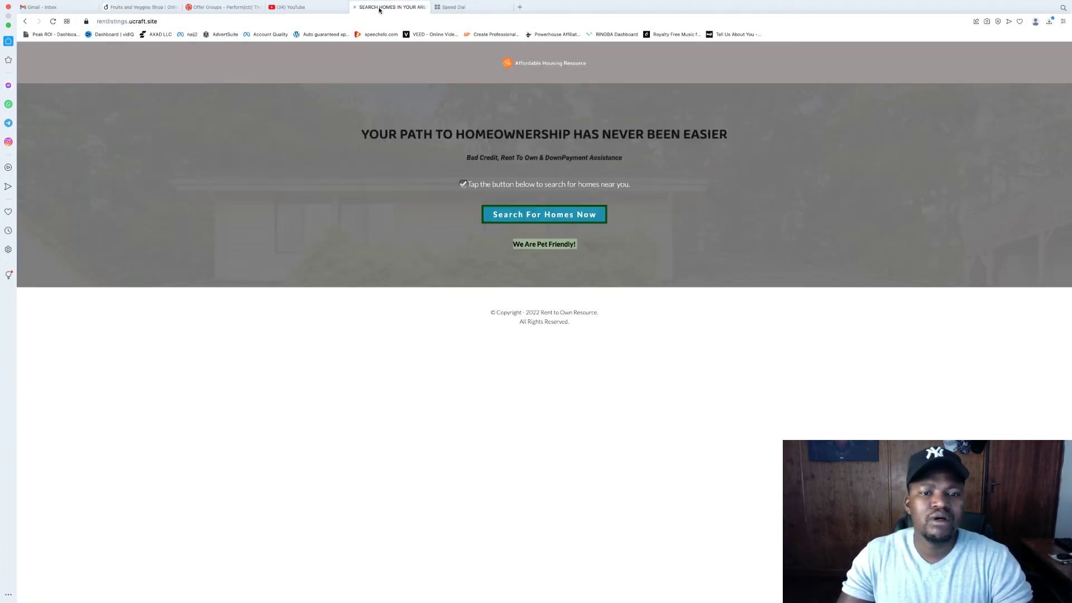
pyautogui.moveTo(569, 324); pyautogui.dragTo(491, 311)
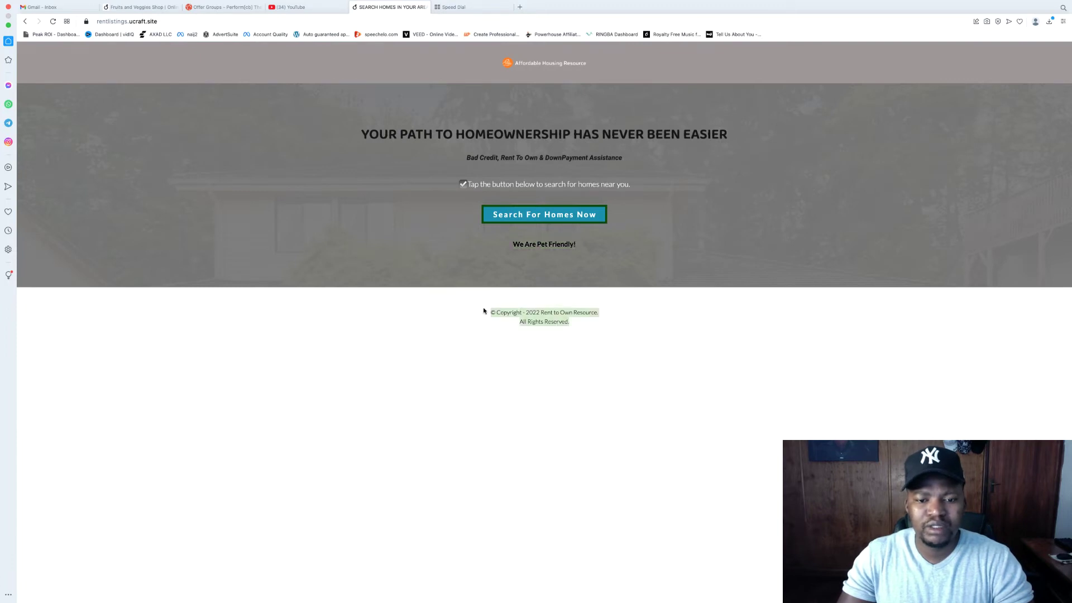
pyautogui.rightClick(539, 316)
pyautogui.click(561, 352)
# Step: Replace the placeholder paragraph below the grey block on the surveyj site with the copied copyright text
pyautogui.click(144, 9)
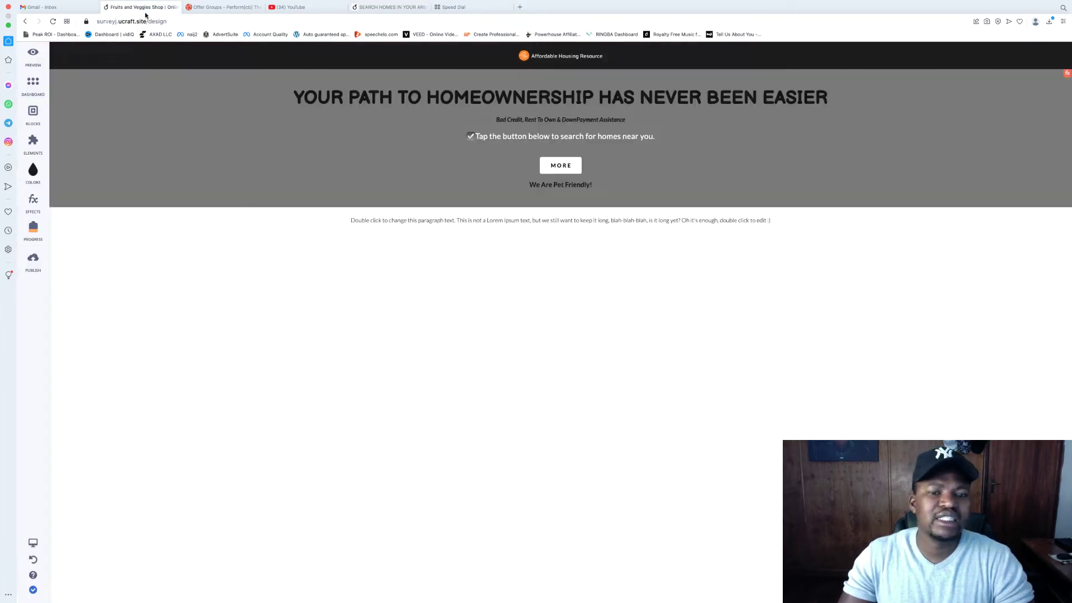
pyautogui.doubleClick(580, 222)
pyautogui.press('super+a')
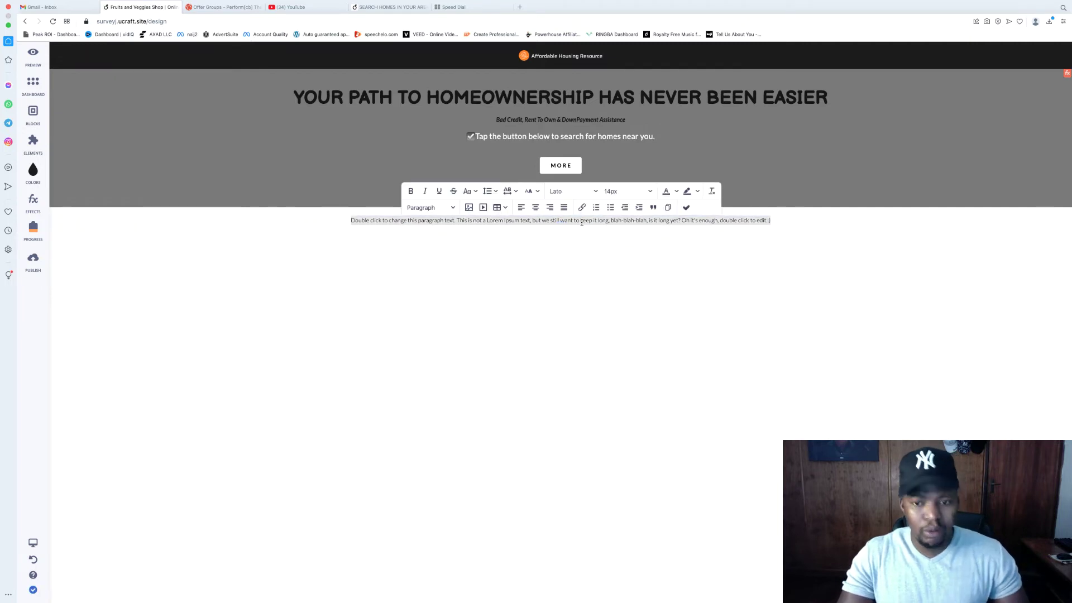
pyautogui.press('super+v')
pyautogui.click(592, 294)
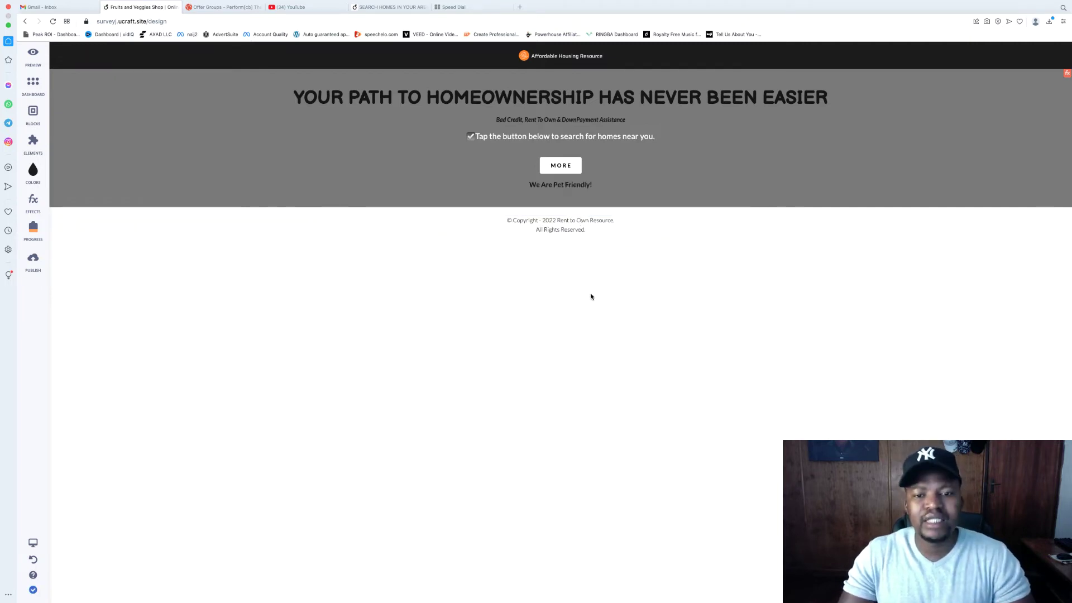
# Step: Increase the space above "We Are Pet Friendly!" and adjust the spacing above and below the "Tap the button below" line
pyautogui.moveTo(559, 176); pyautogui.dragTo(560, 183)
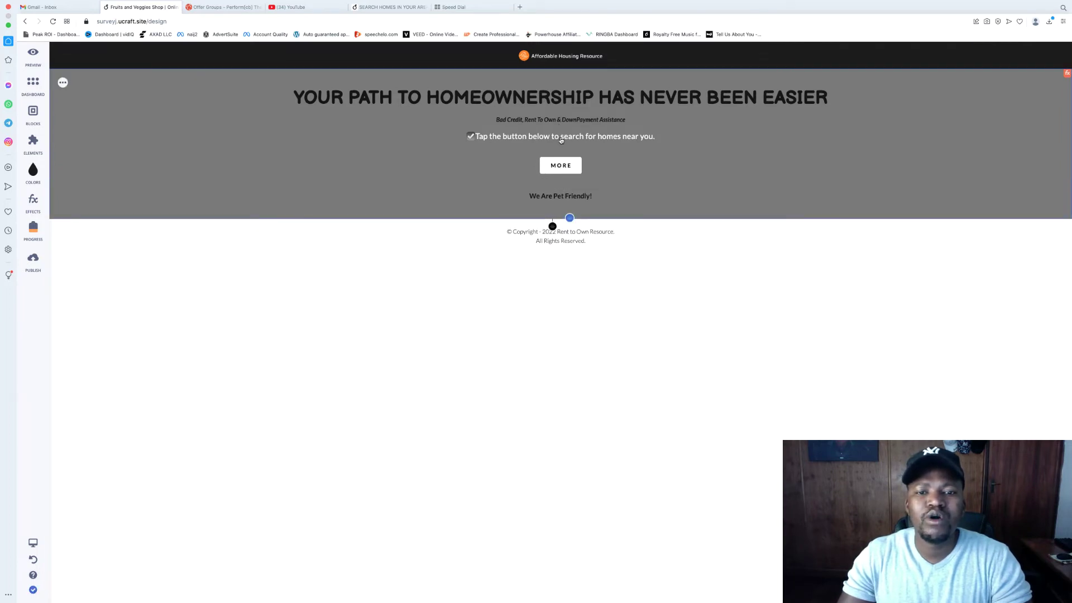
pyautogui.moveTo(560, 151); pyautogui.dragTo(560, 131)
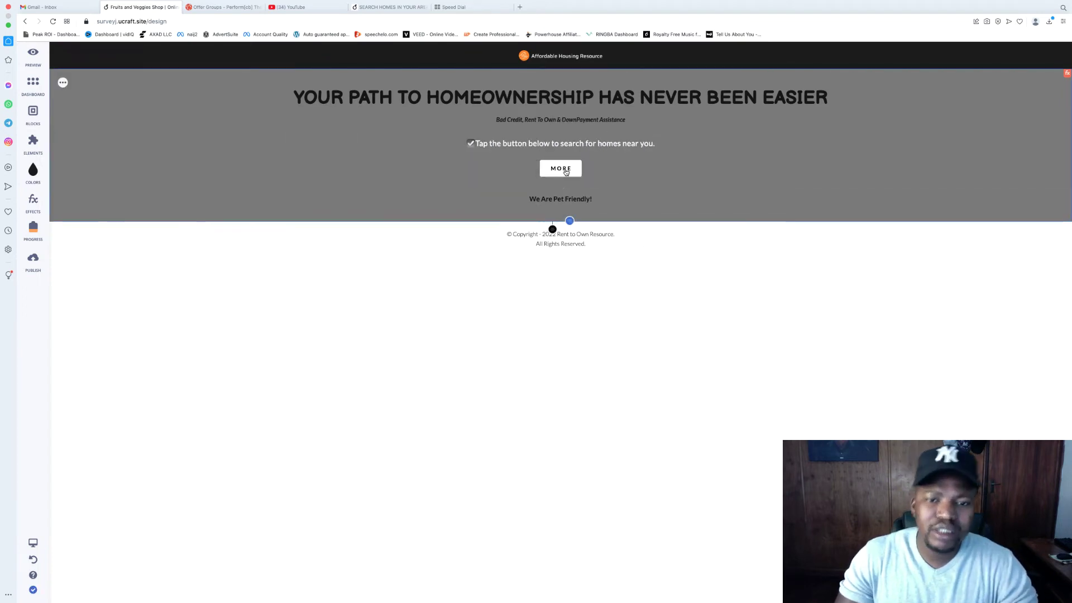
# Step: Check the button wording on the rentlistings page and change the MORE button's text to "SEARCH FOR HOMES NOW"
pyautogui.moveTo(566, 172)
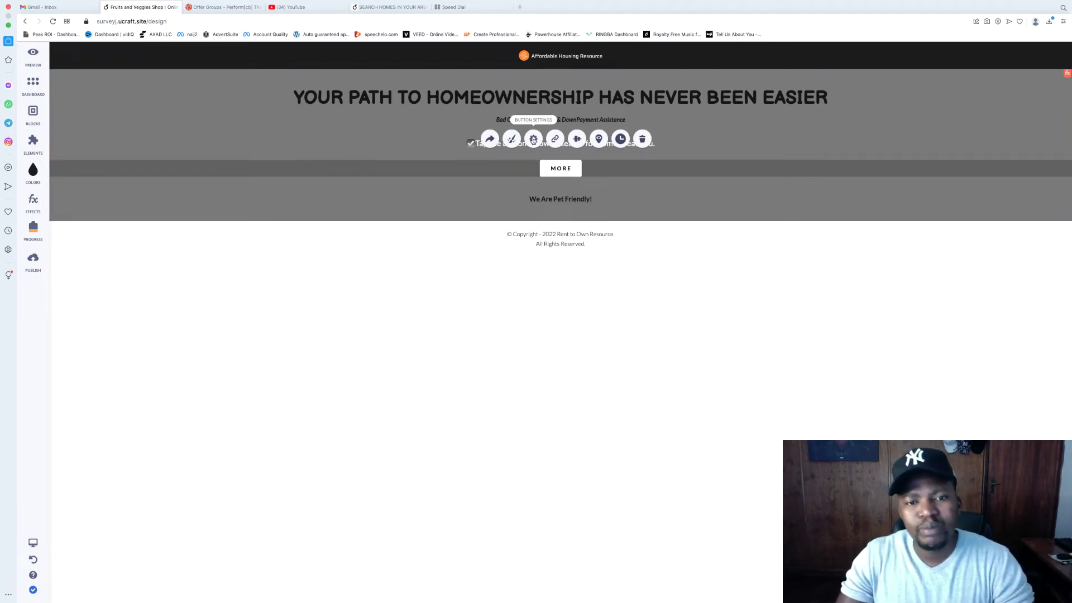
pyautogui.click(533, 139)
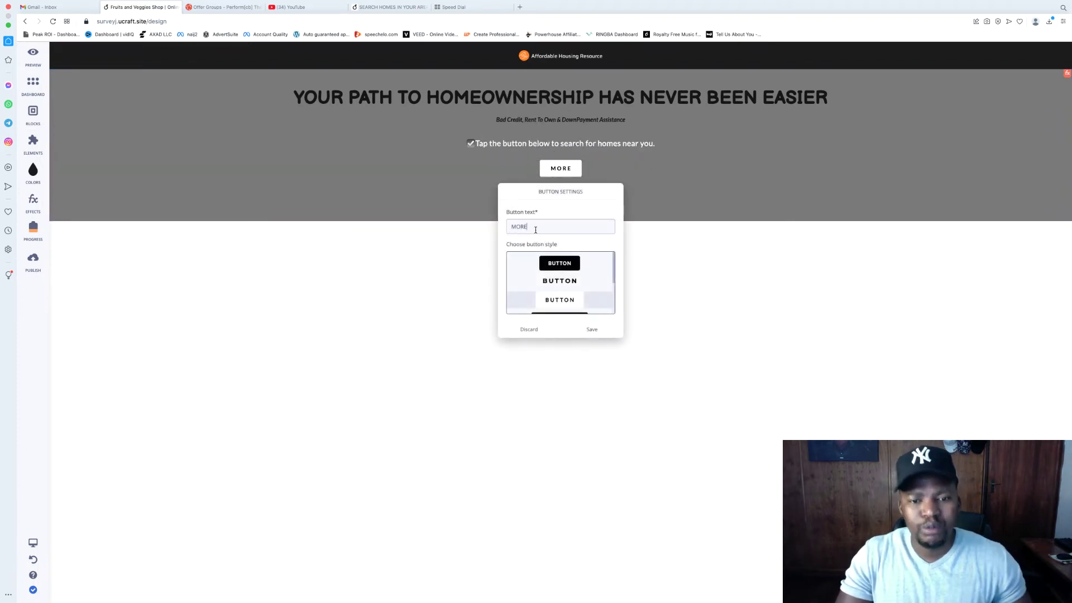
pyautogui.click(401, 10)
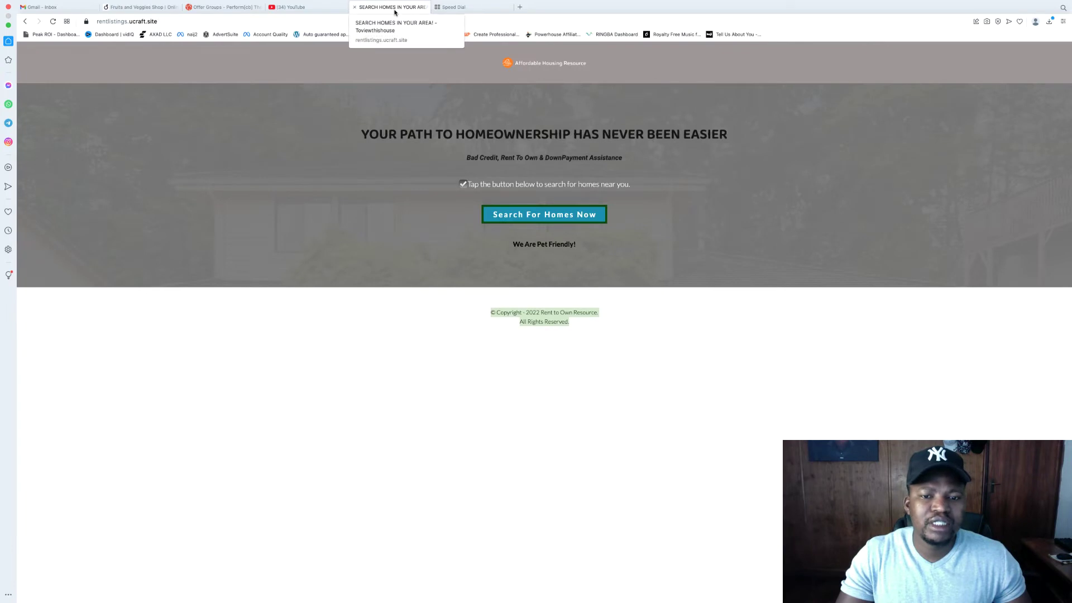
pyautogui.click(140, 7)
pyautogui.write('SEARCH F')
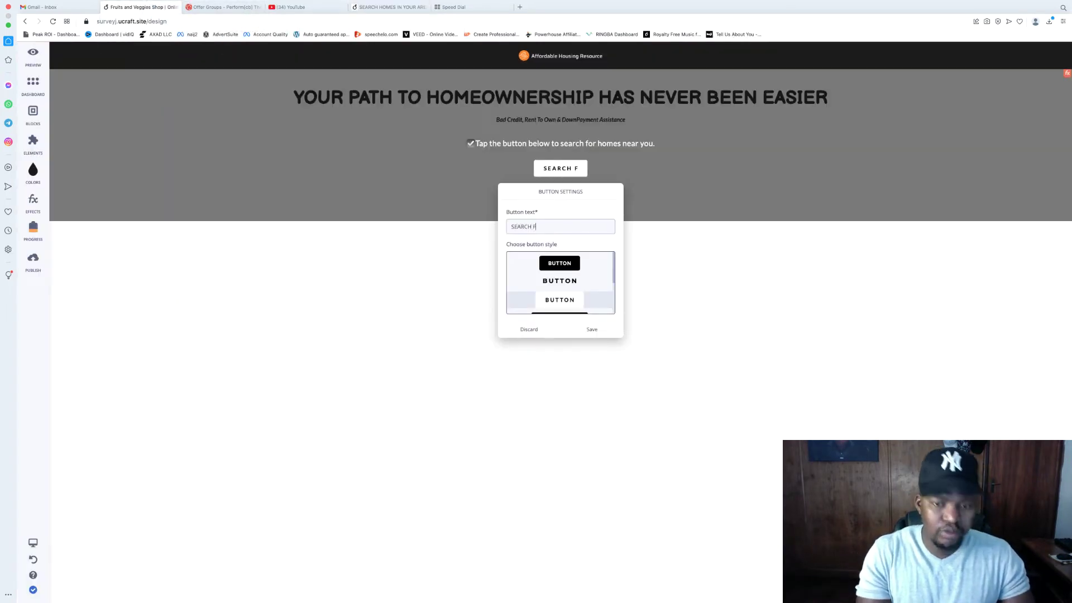
pyautogui.write('OR HOMES NOW')
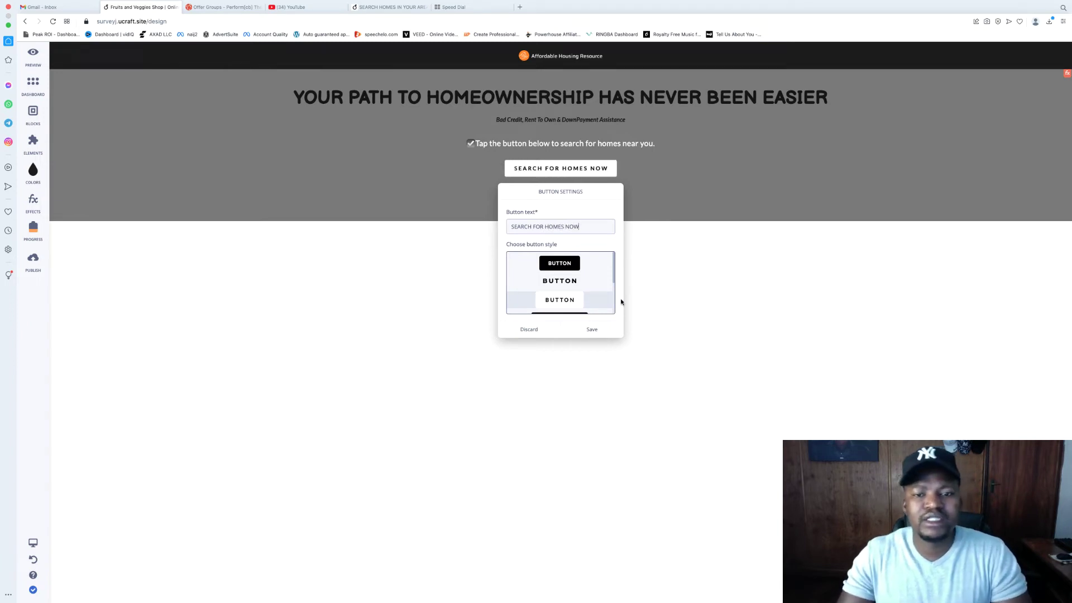
# Step: Apply the second-to-last button style, a square-cornered black one, and save the button settings
pyautogui.scroll(-5, 566, 295)
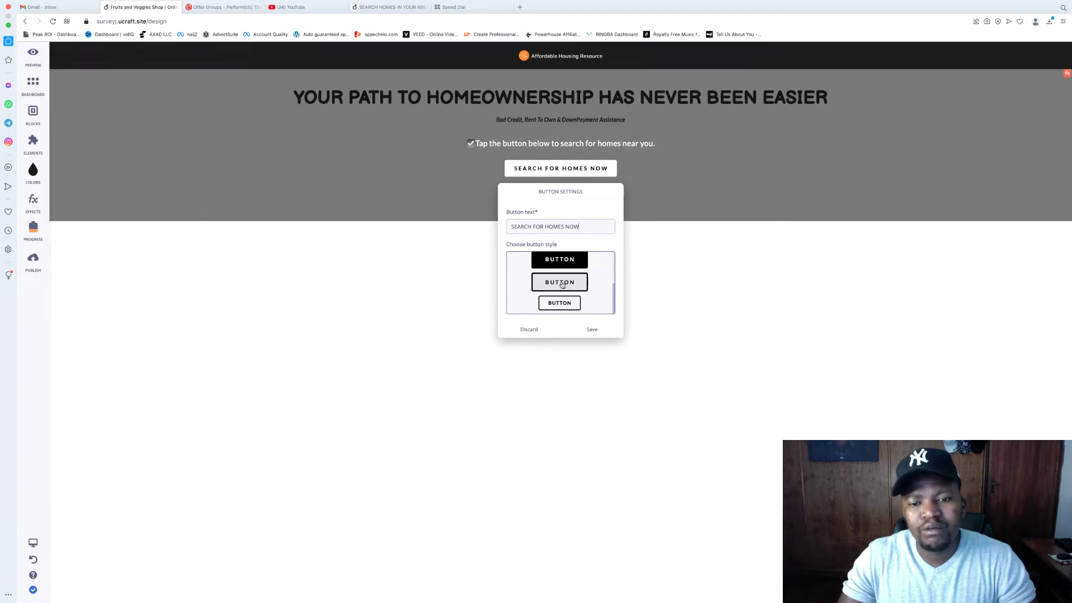
pyautogui.click(562, 286)
pyautogui.click(591, 331)
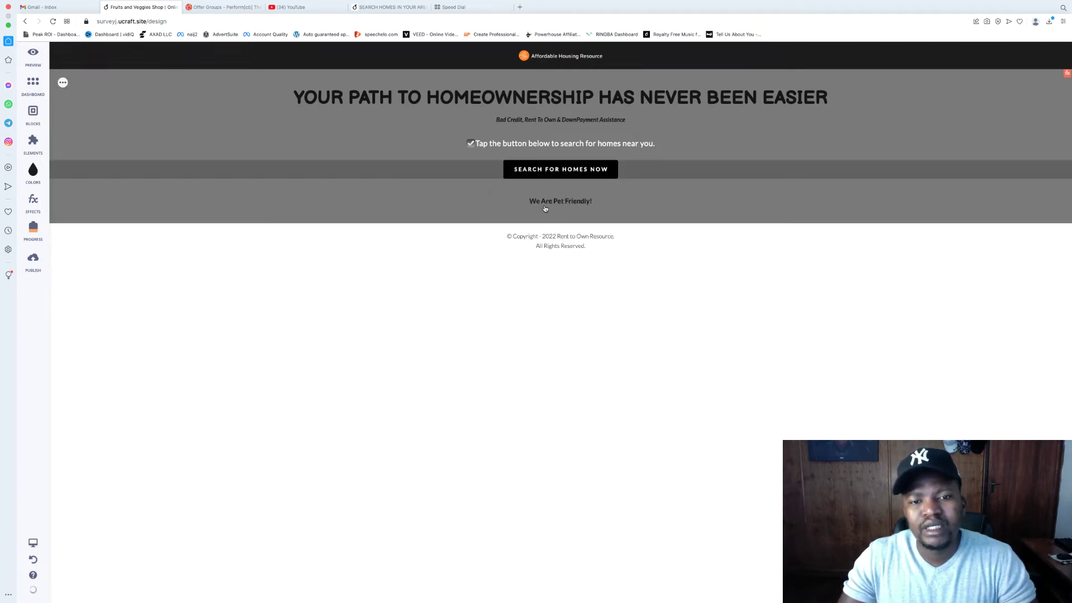
# Step: Set the font size of the SEARCH FOR HOMES NOW button to 14px in its button style
pyautogui.moveTo(566, 171)
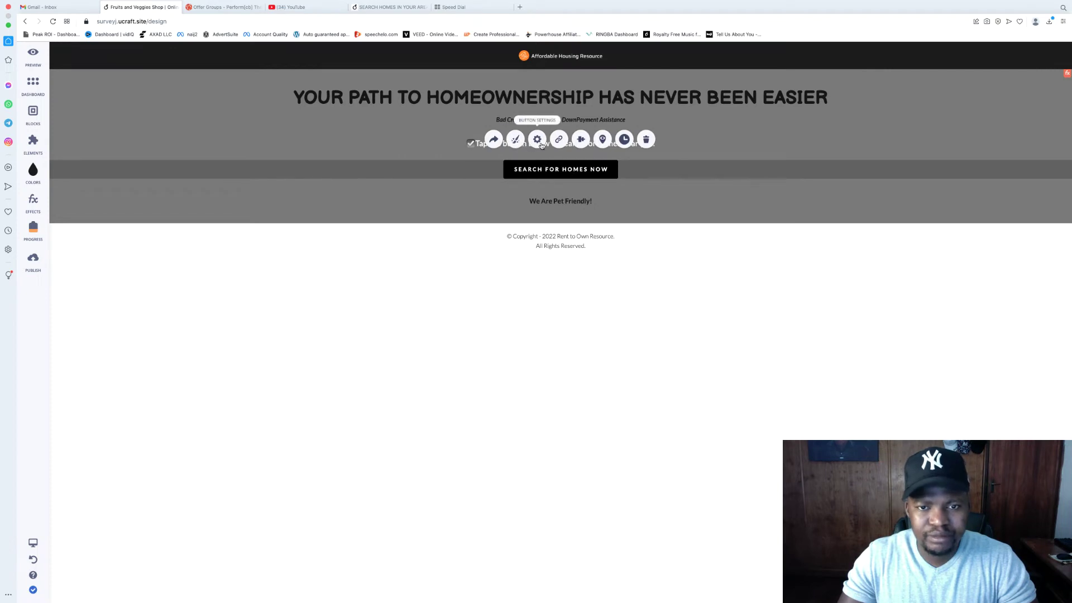
pyautogui.click(516, 140)
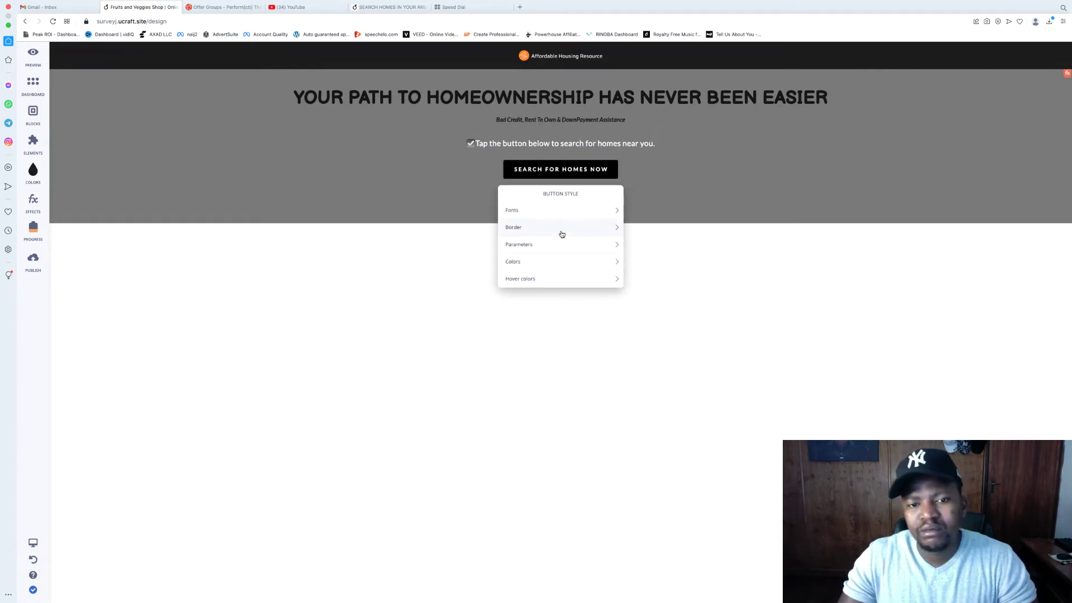
pyautogui.click(555, 213)
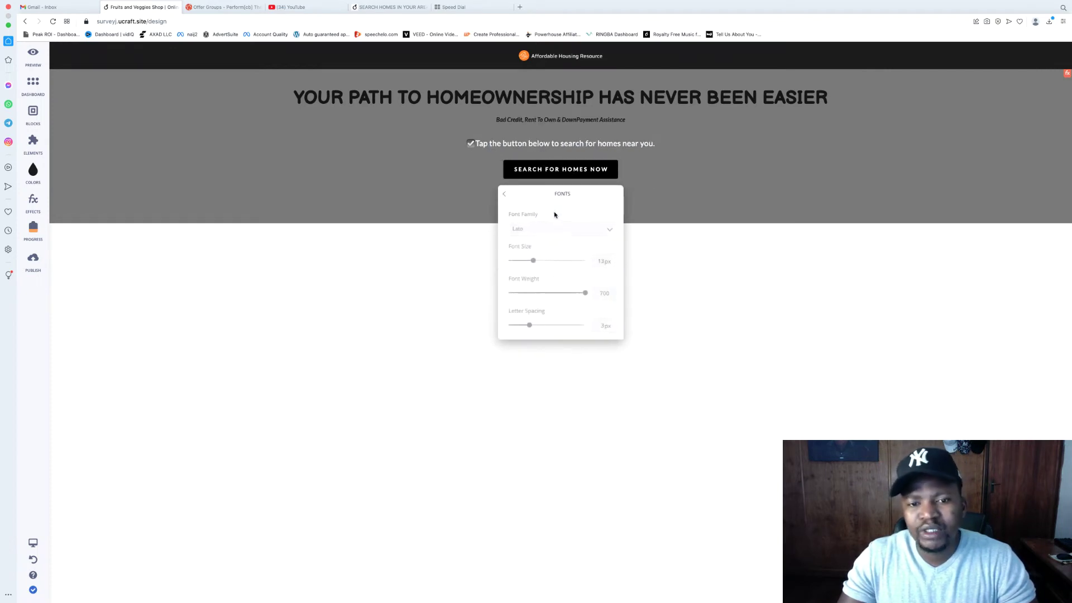
pyautogui.click(534, 261)
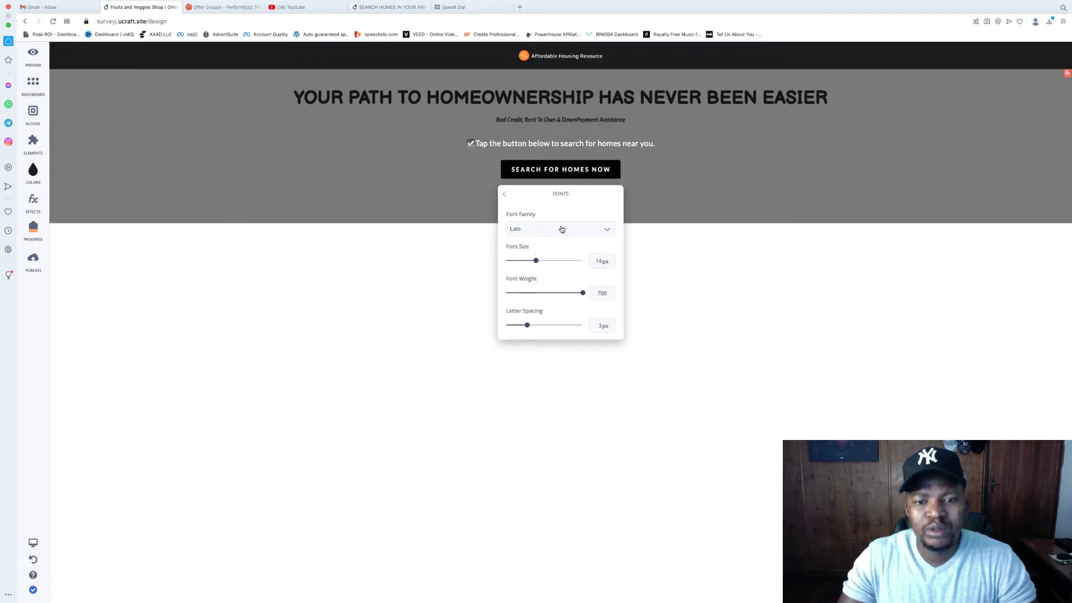
pyautogui.click(504, 197)
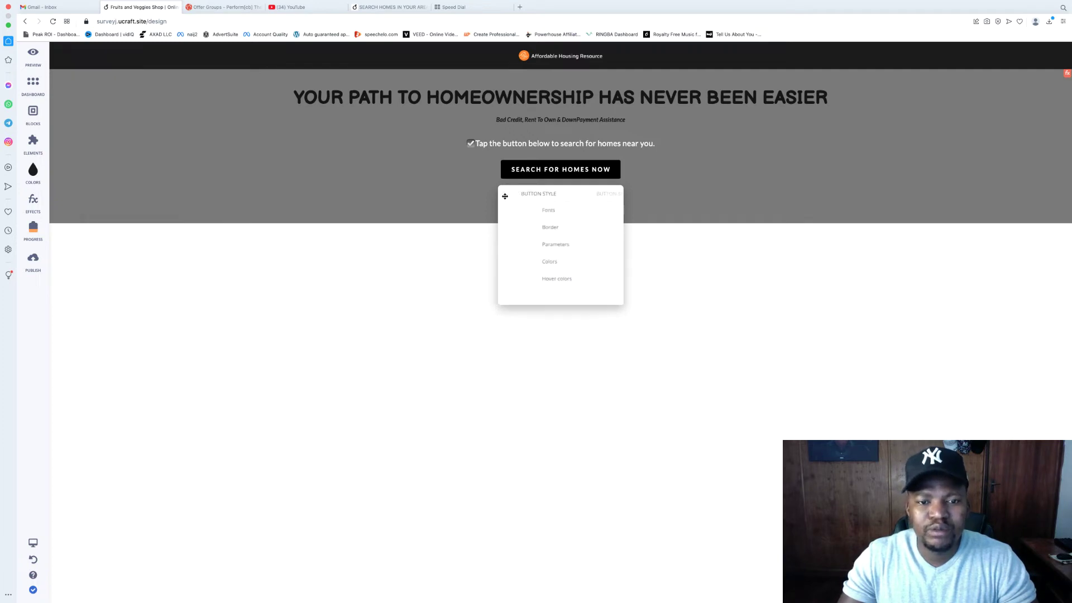
# Step: Set the button's normal border width to 5 px on all sides, leaving the hover parameters alone
pyautogui.click(529, 232)
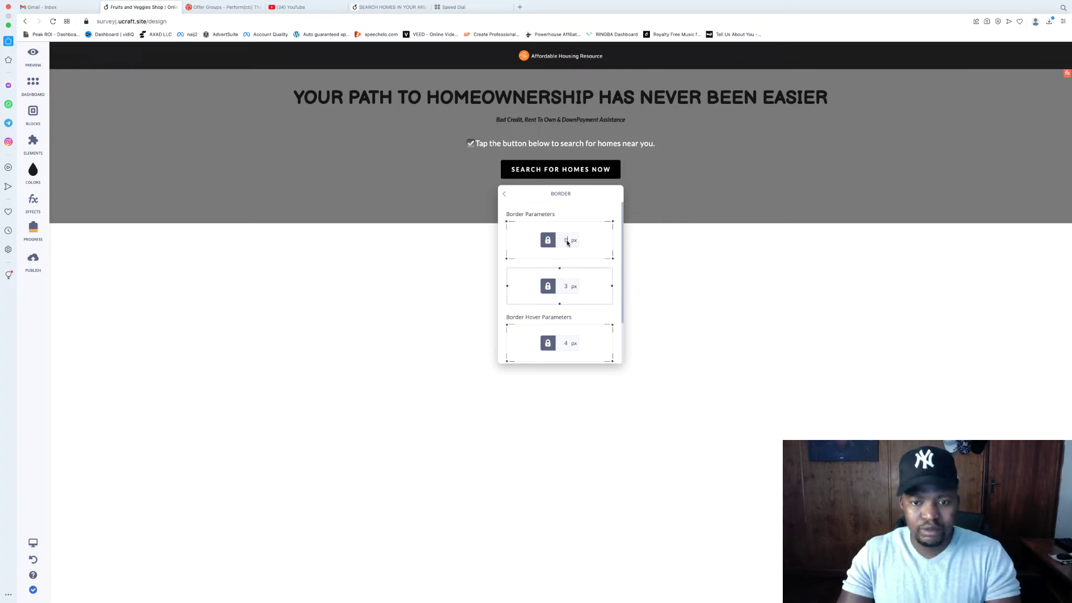
pyautogui.click(566, 286)
pyautogui.press('BackSpace')
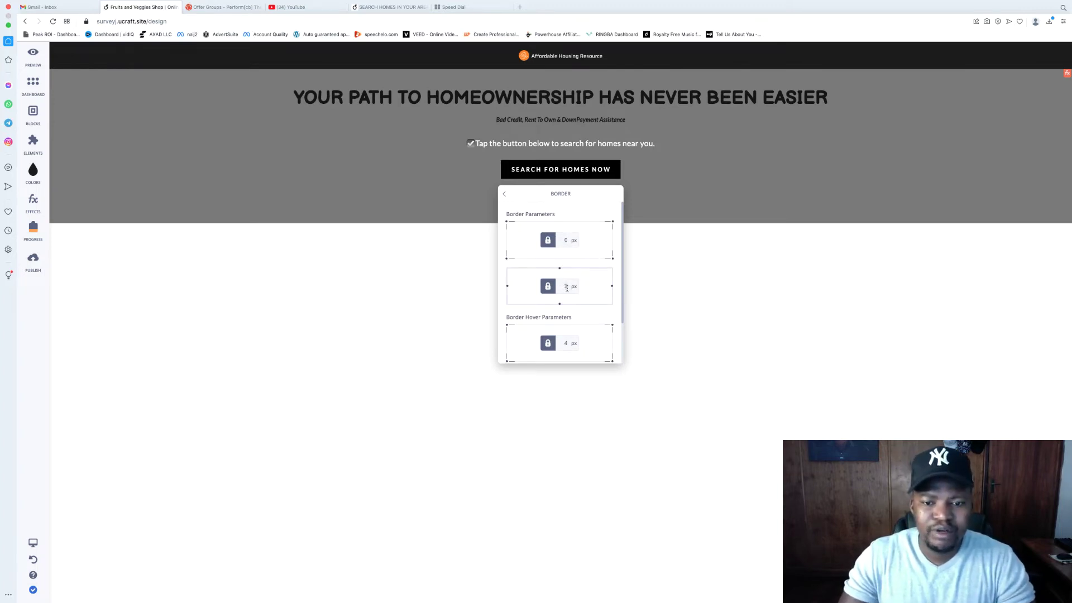
pyautogui.write('5')
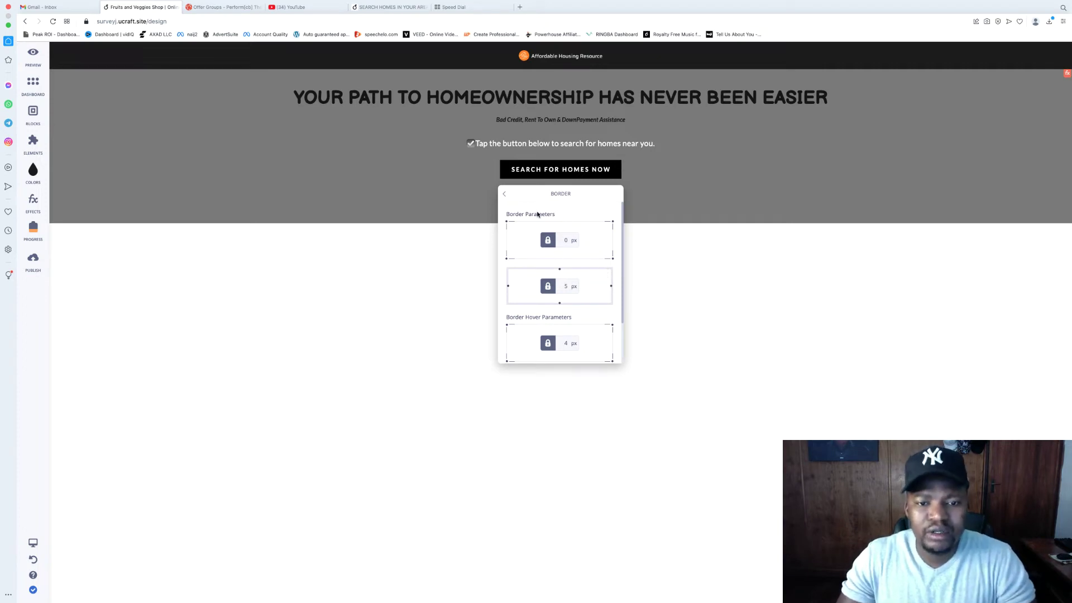
pyautogui.click(504, 194)
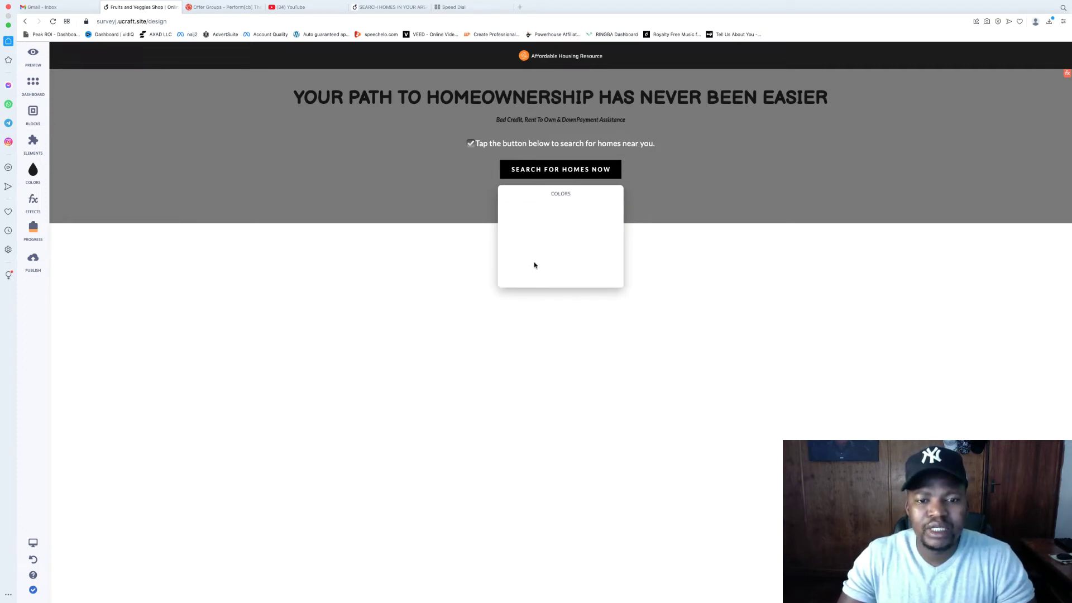
# Step: Compare with the rentlistings button and set the SEARCH FOR HOMES NOW button's background color to blue #067195
pyautogui.click(534, 261)
pyautogui.click(390, 7)
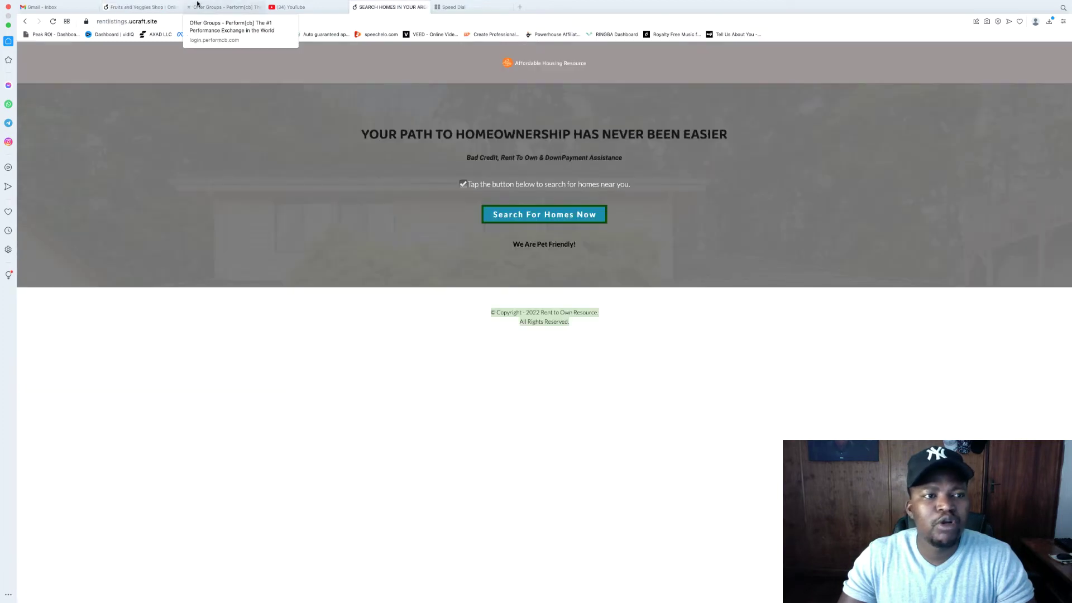
pyautogui.click(148, 7)
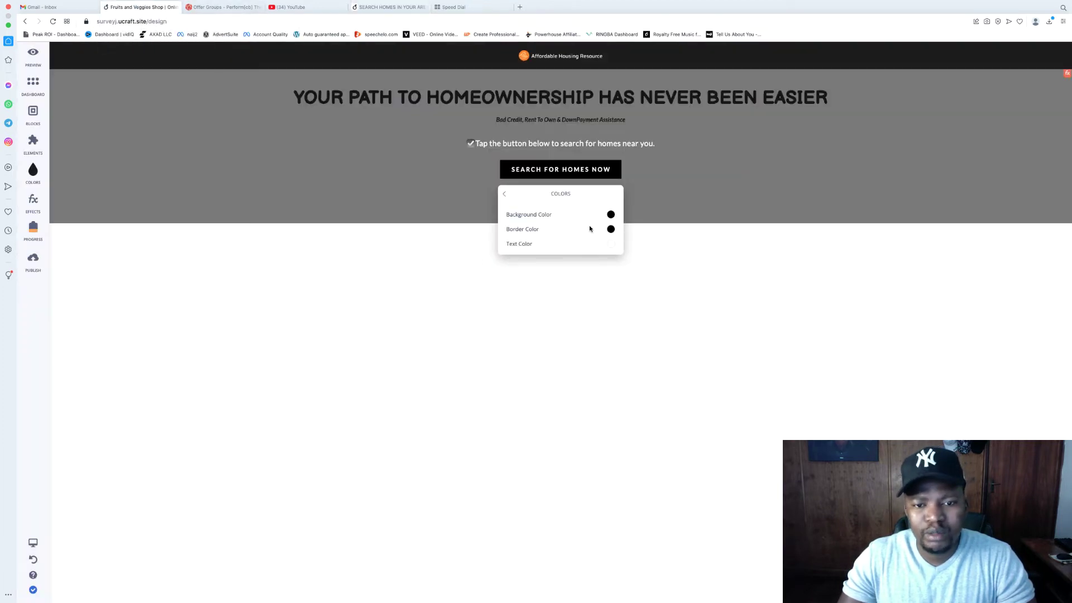
pyautogui.click(611, 215)
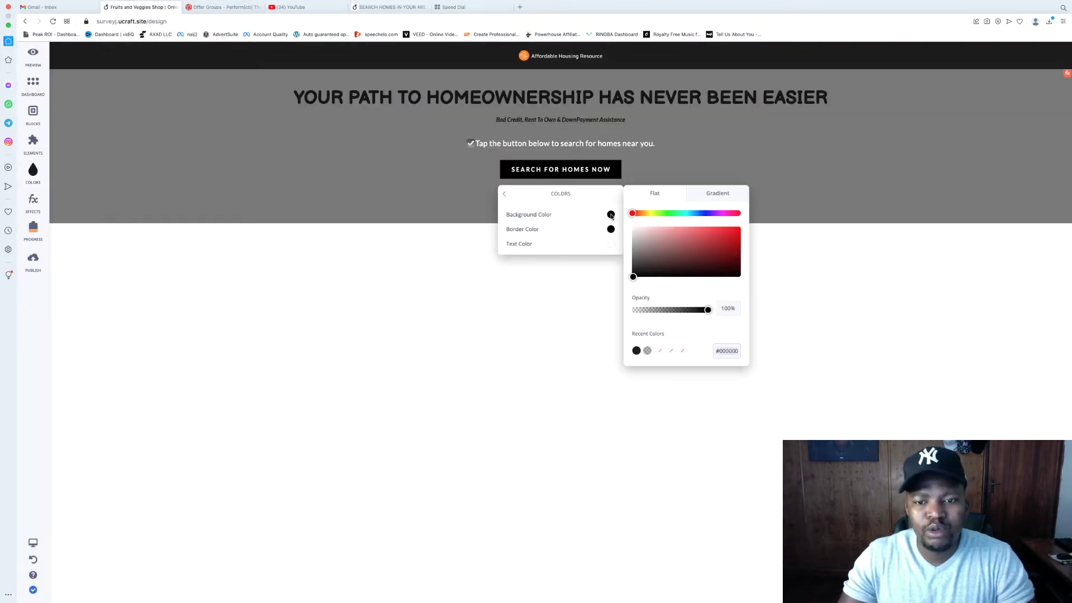
pyautogui.click(691, 215)
pyautogui.moveTo(634, 277); pyautogui.dragTo(737, 247)
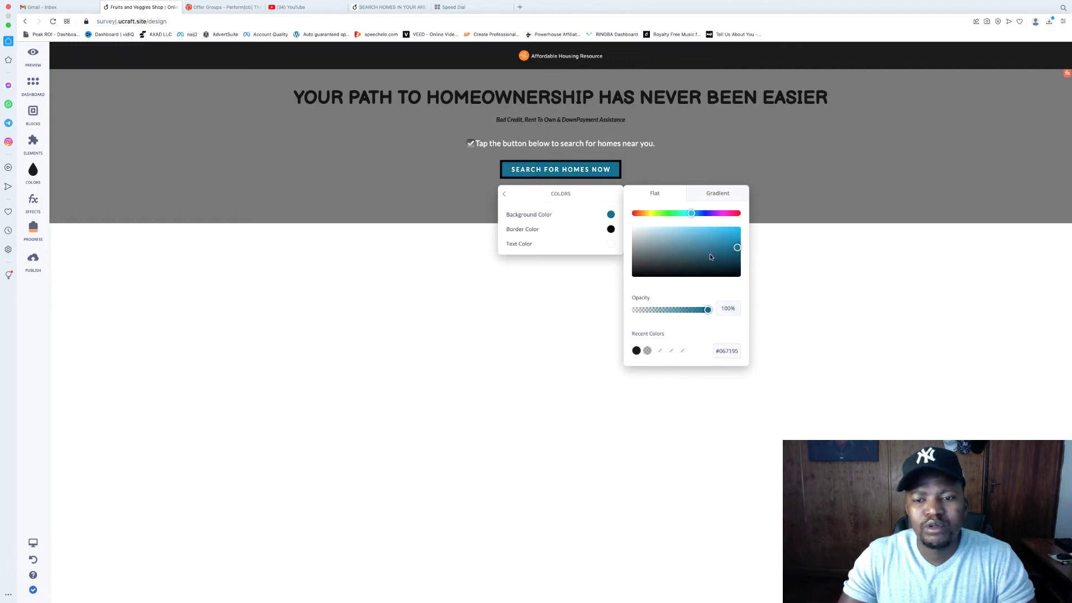
# Step: Compare with the rentlistings button and set the SEARCH FOR HOMES NOW button's border color to dark green #034412
pyautogui.click(611, 230)
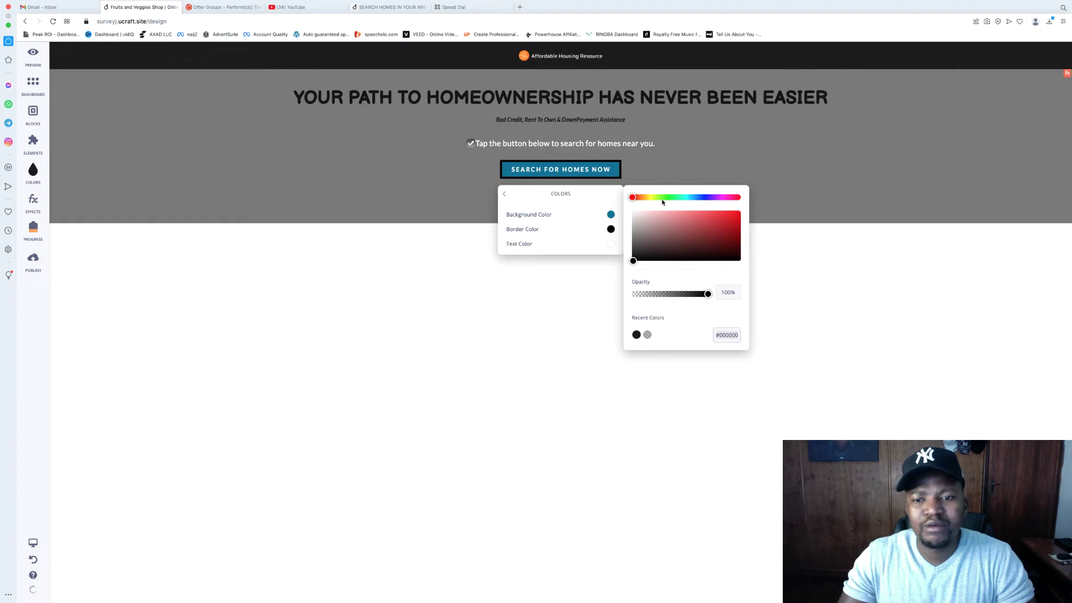
pyautogui.moveTo(634, 260); pyautogui.dragTo(733, 237)
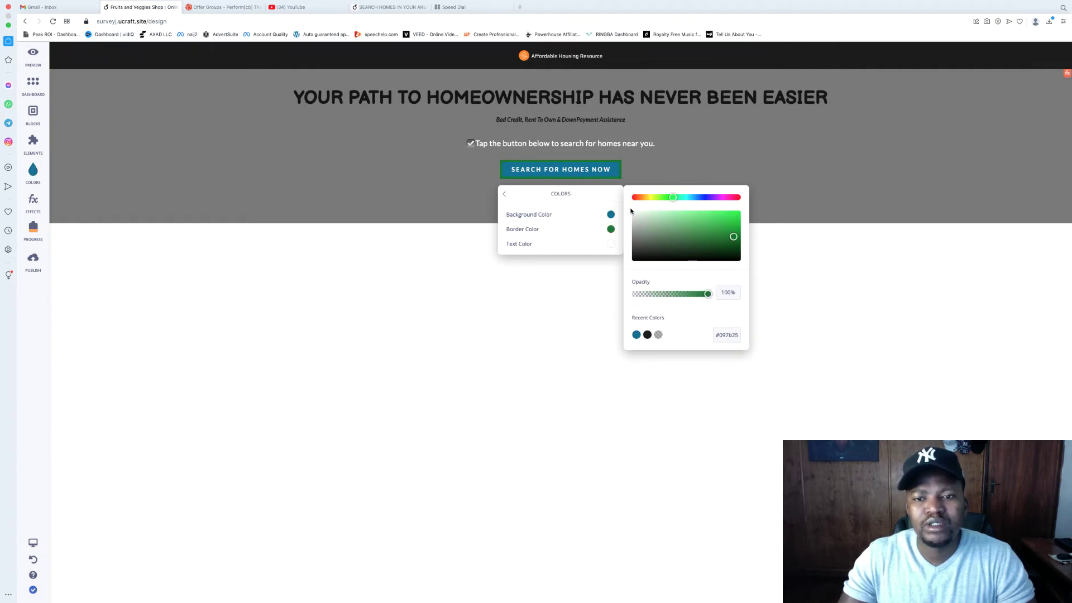
pyautogui.click(385, 10)
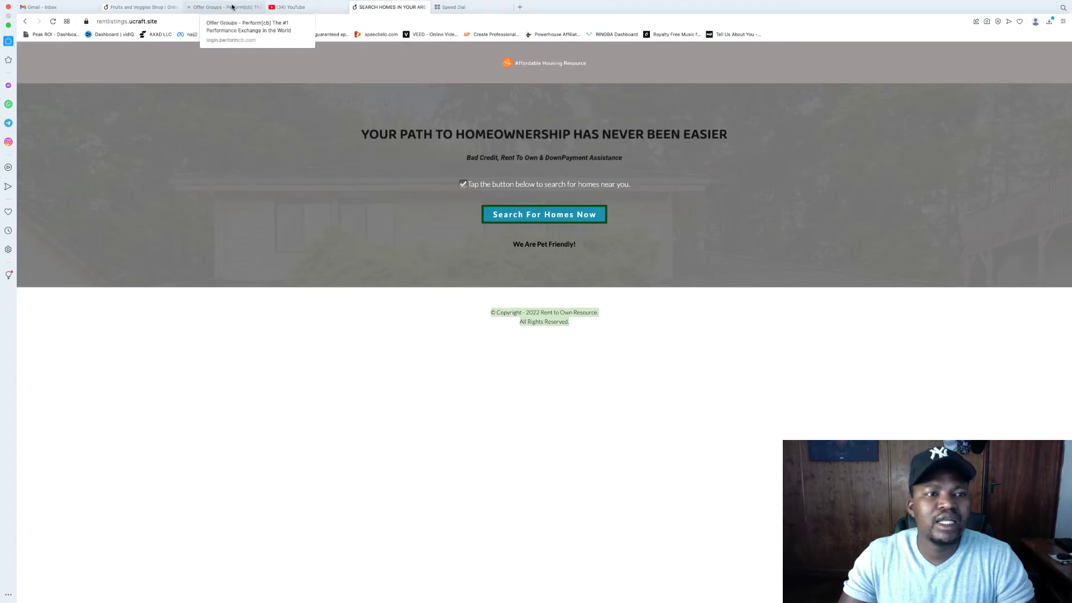
pyautogui.click(139, 8)
pyautogui.moveTo(733, 237)
pyautogui.mouseDown()
pyautogui.moveTo(727, 255)
pyautogui.moveTo(736, 247)
pyautogui.mouseUp()
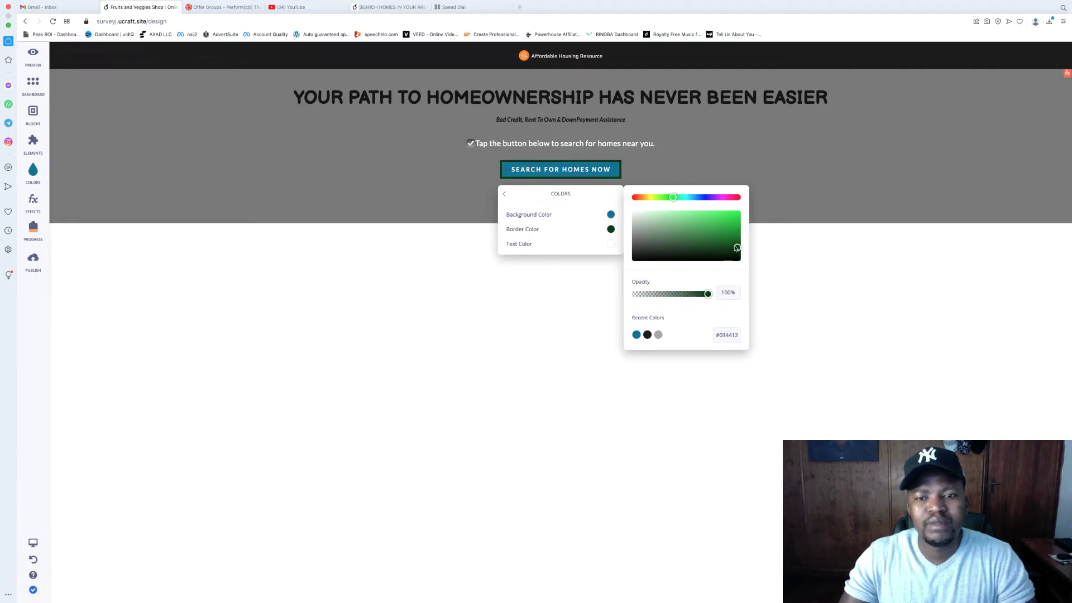
pyautogui.click(505, 196)
pyautogui.click(257, 90)
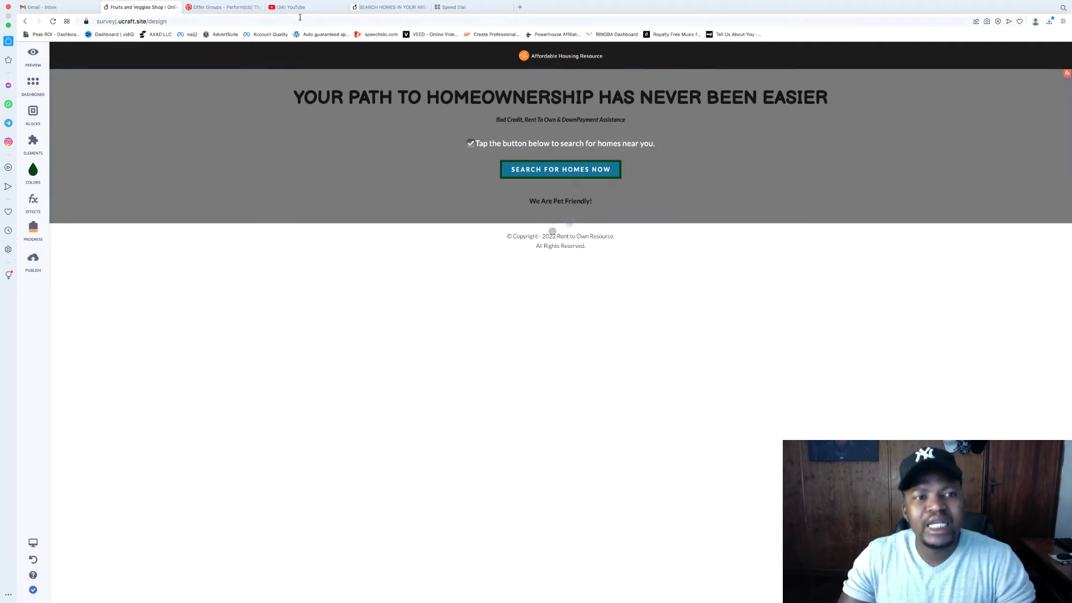
# Step: Switch to Perform[cb] and copy the tracking link of the GO2Bank - US - CPL offer group
pyautogui.click(223, 7)
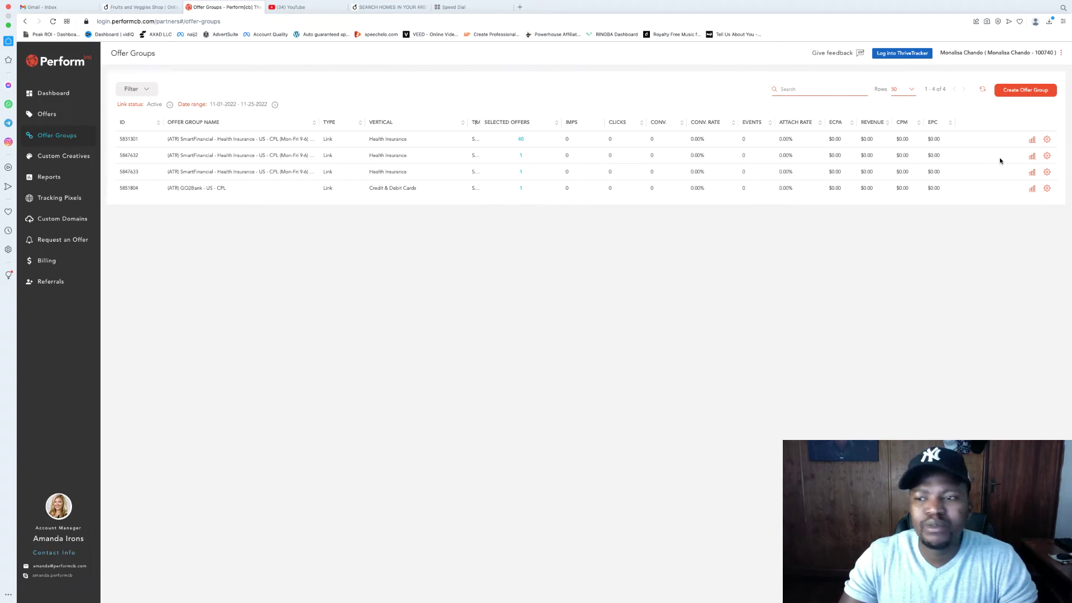
pyautogui.click(1046, 189)
pyautogui.click(1013, 221)
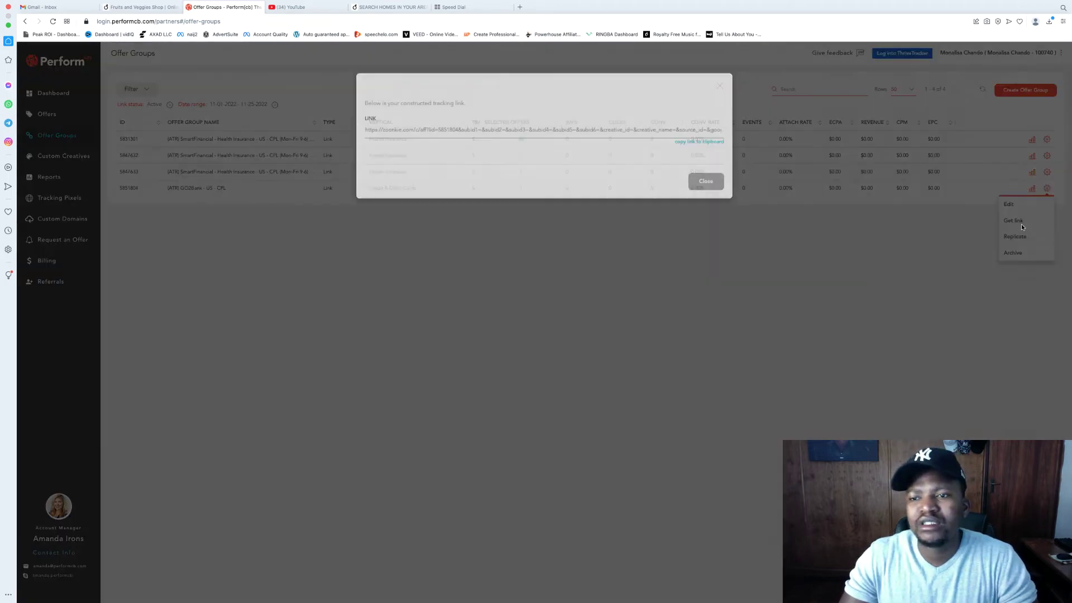
pyautogui.click(691, 144)
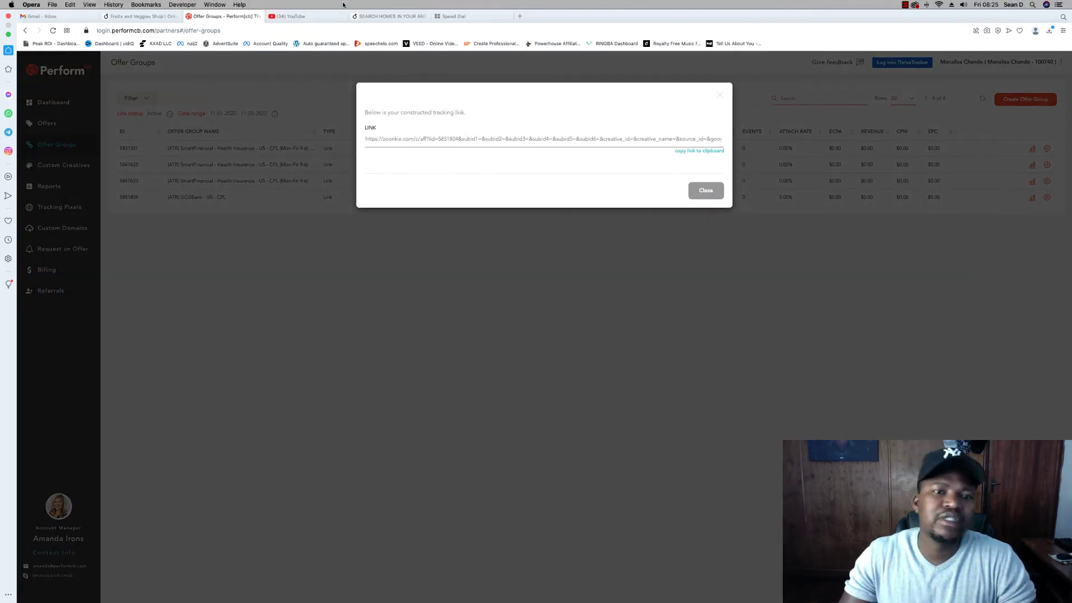
pyautogui.click(366, 16)
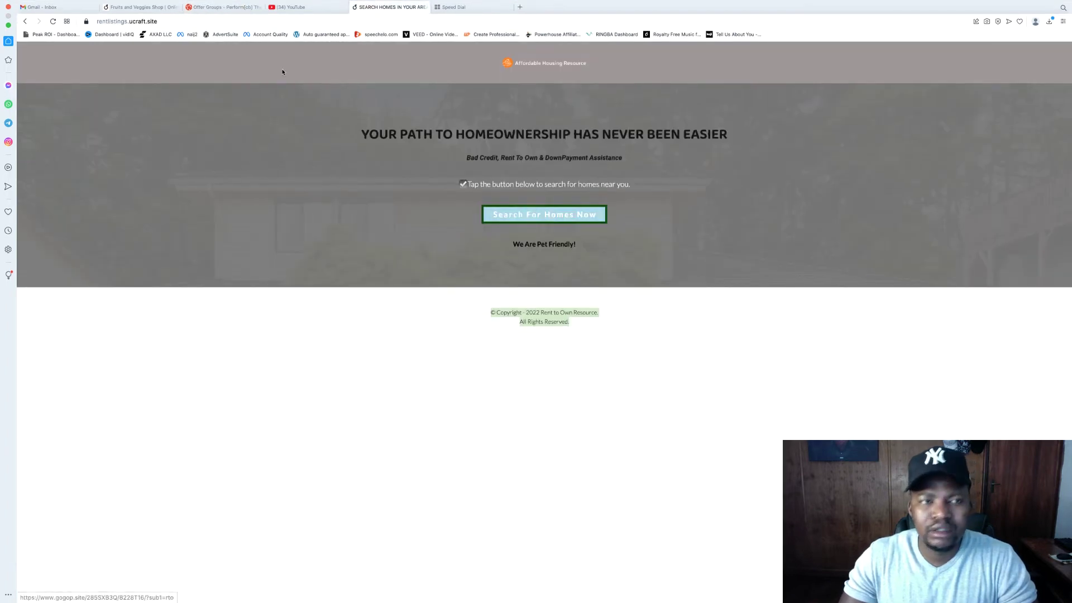
pyautogui.click(144, 8)
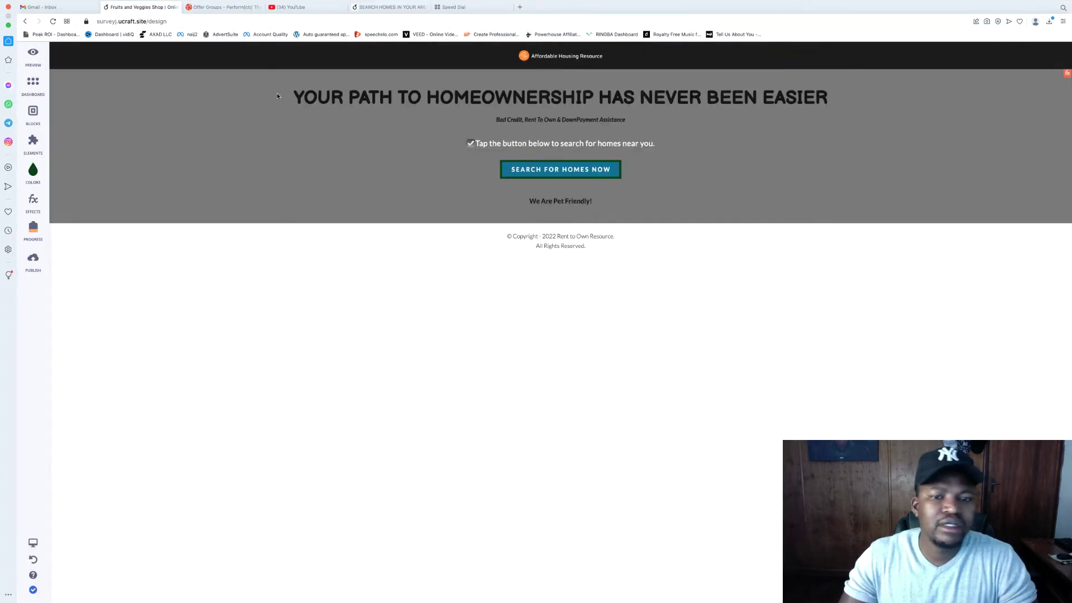
pyautogui.click(581, 173)
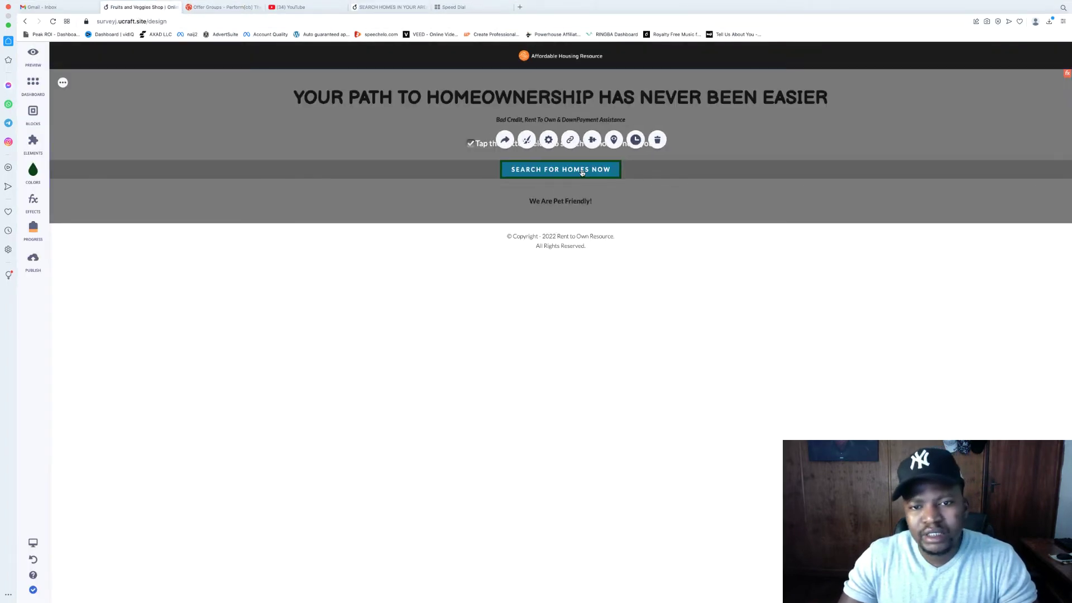
pyautogui.click(570, 140)
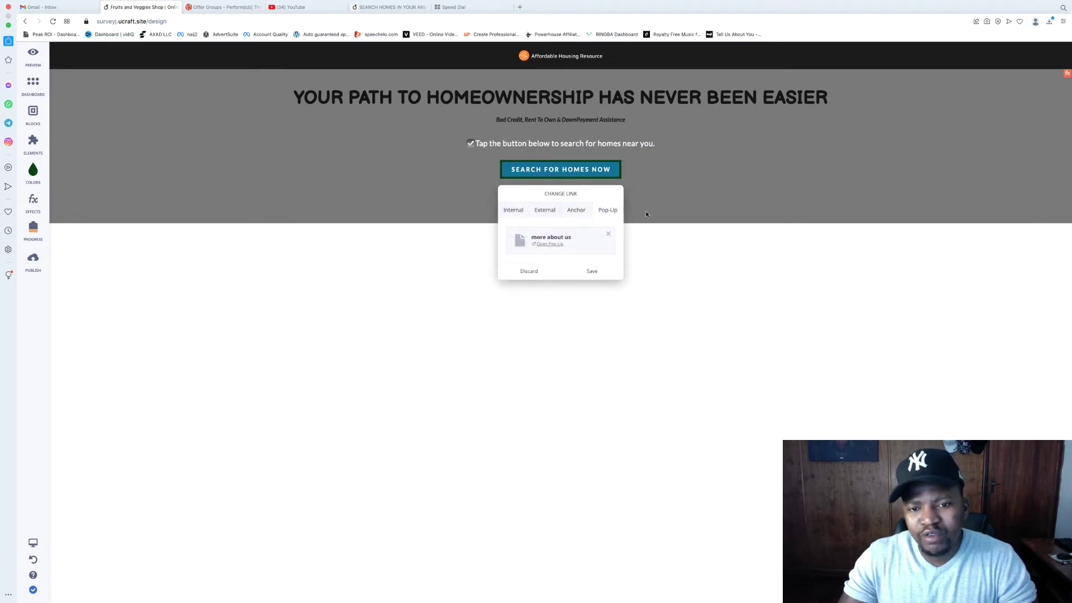
pyautogui.click(543, 213)
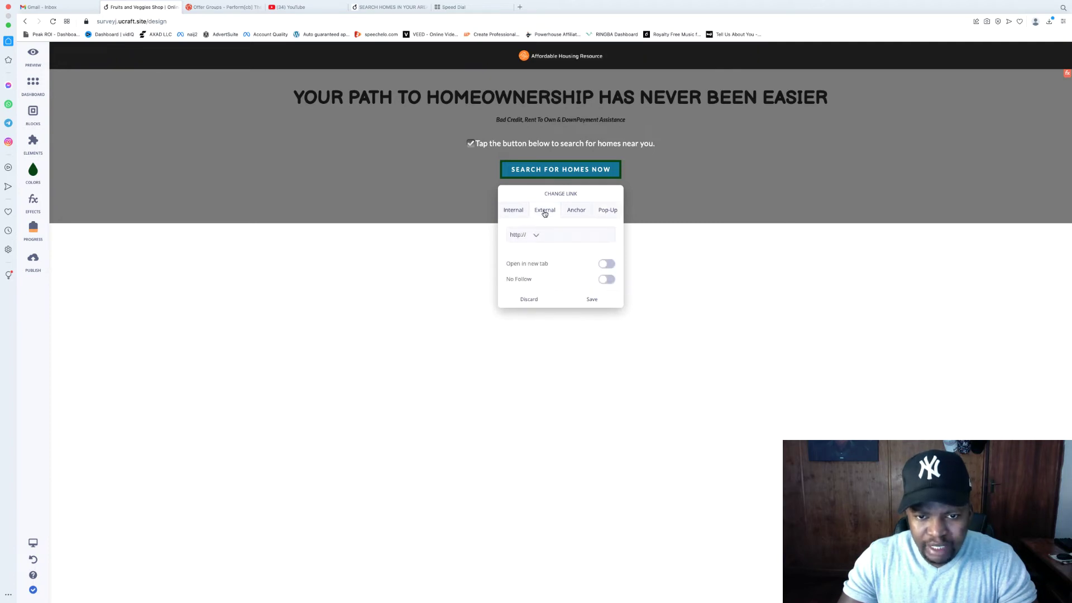
pyautogui.press('super+v')
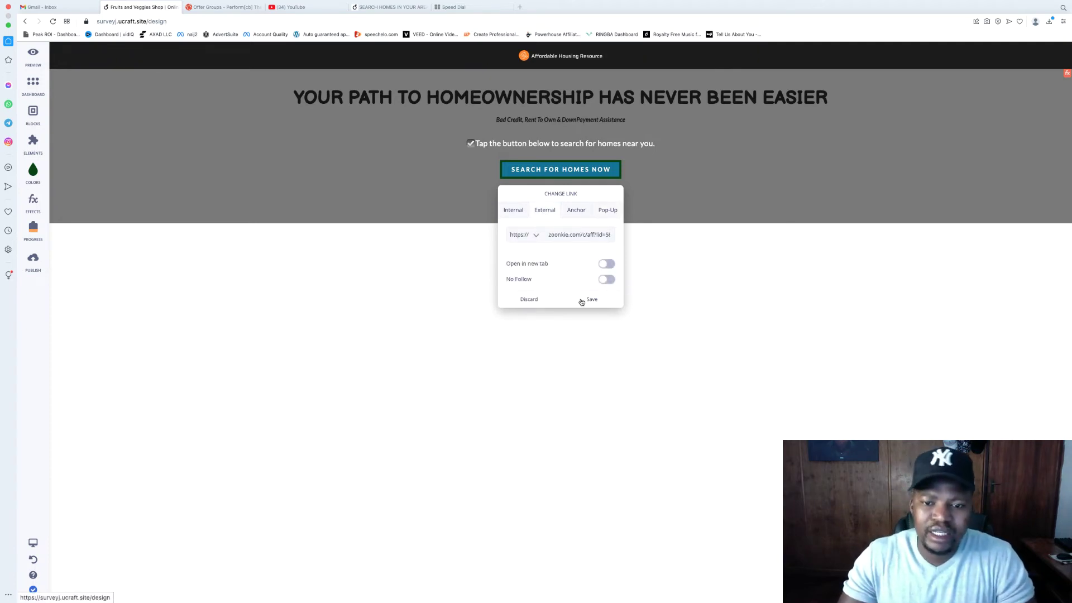
pyautogui.click(589, 300)
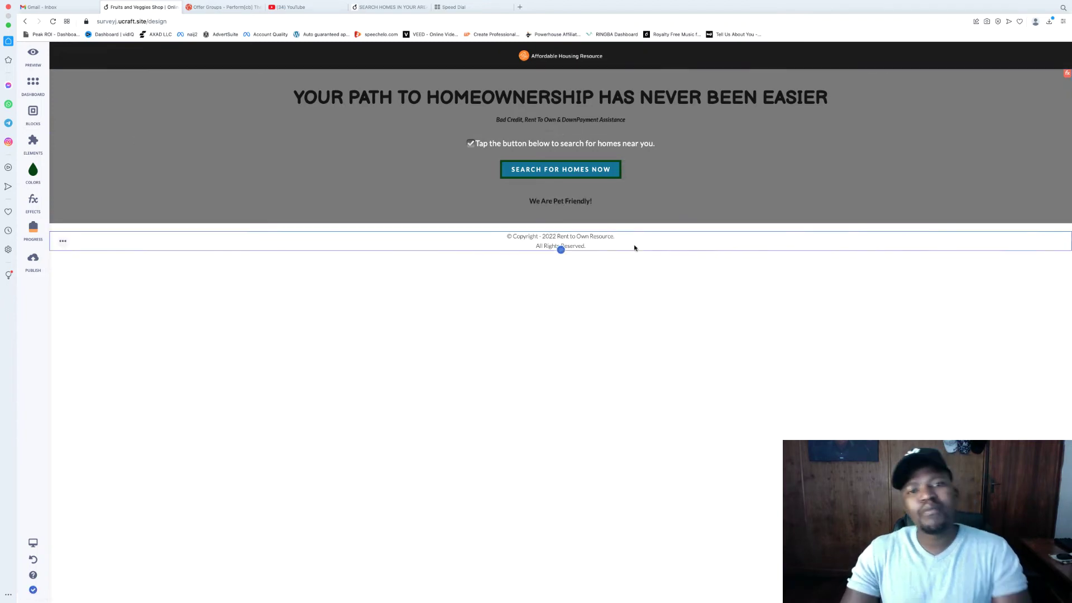
pyautogui.moveTo(63, 84)
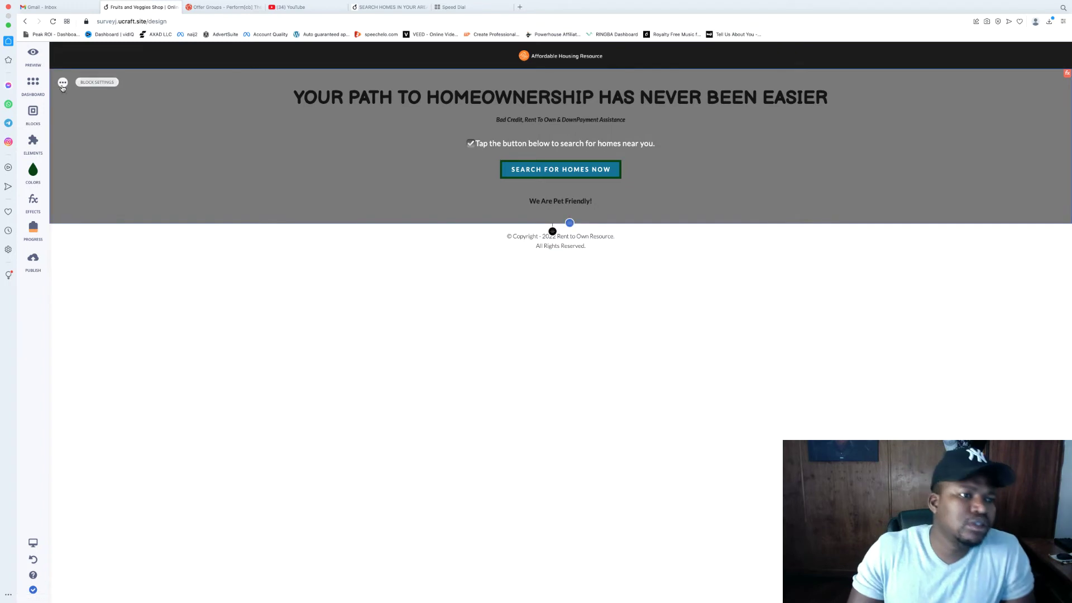
pyautogui.click(64, 83)
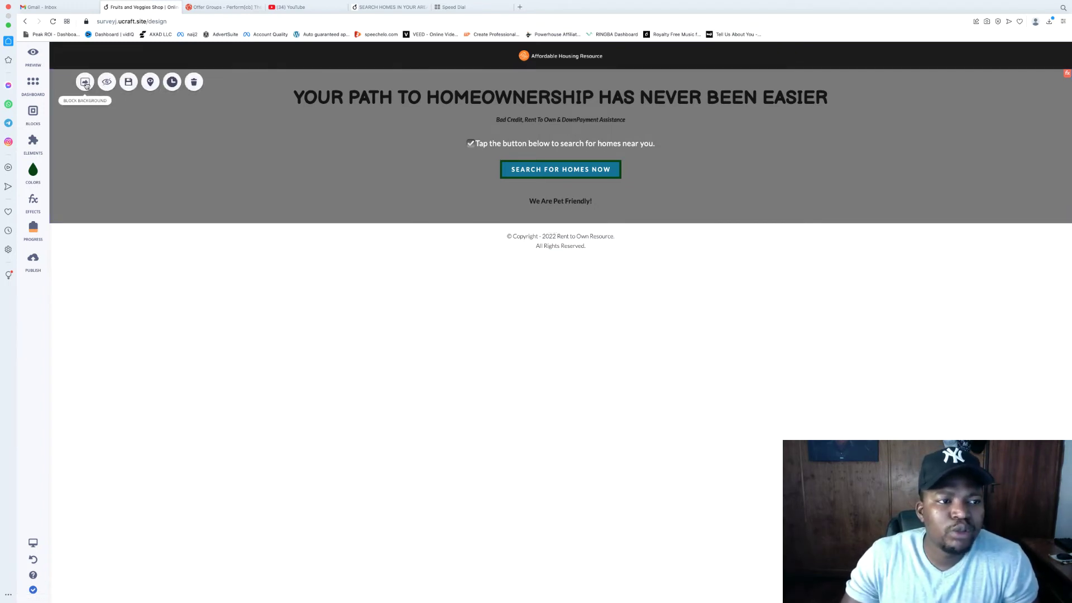
pyautogui.click(85, 82)
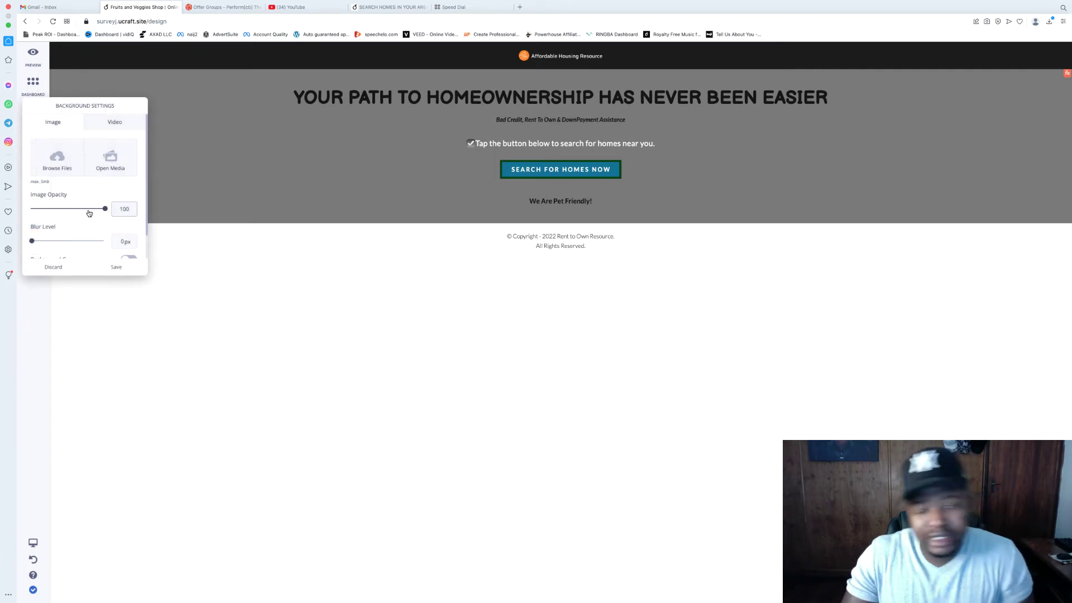
pyautogui.click(411, 6)
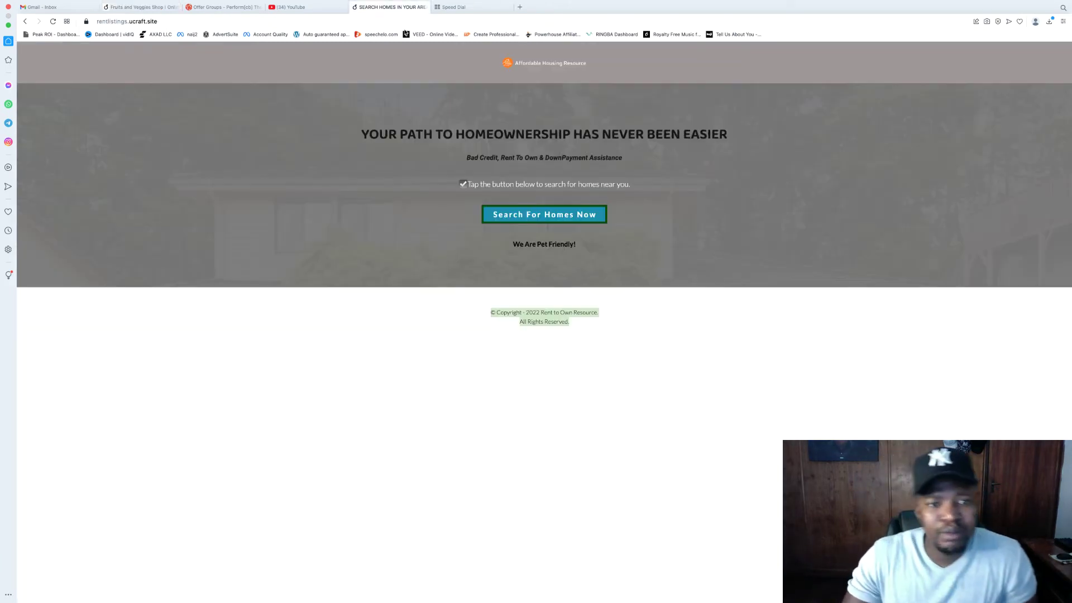
pyautogui.click(151, 7)
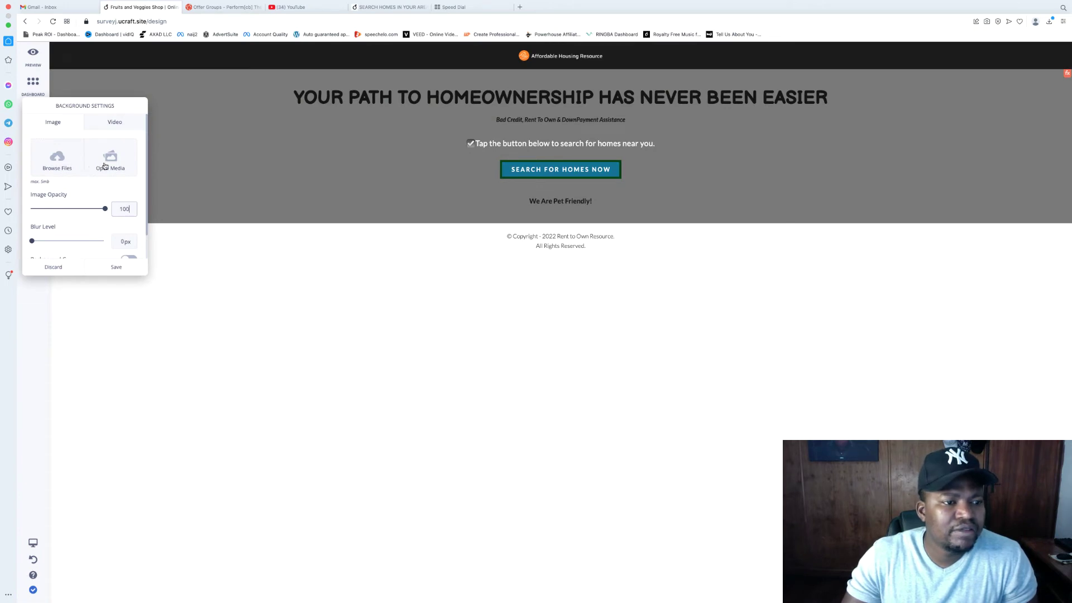
pyautogui.click(58, 159)
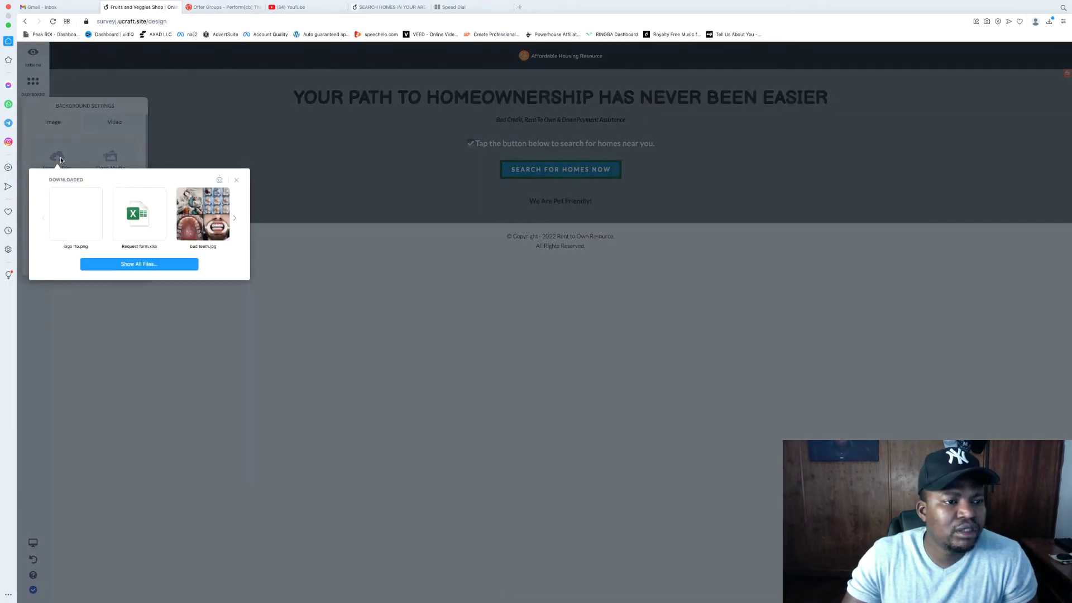
pyautogui.click(78, 146)
pyautogui.click(110, 158)
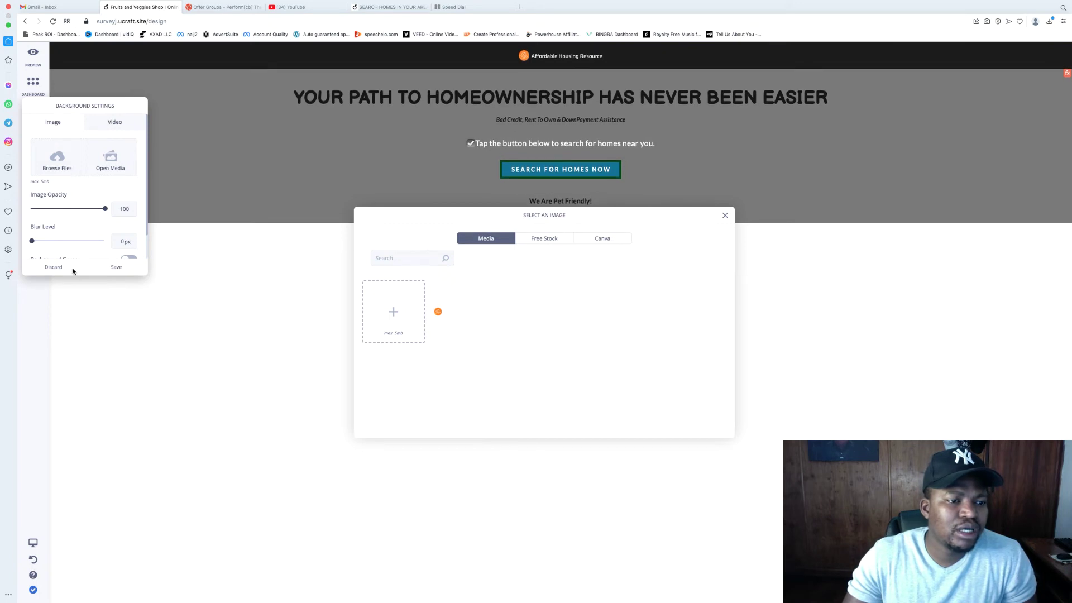
pyautogui.click(54, 267)
pyautogui.click(54, 267)
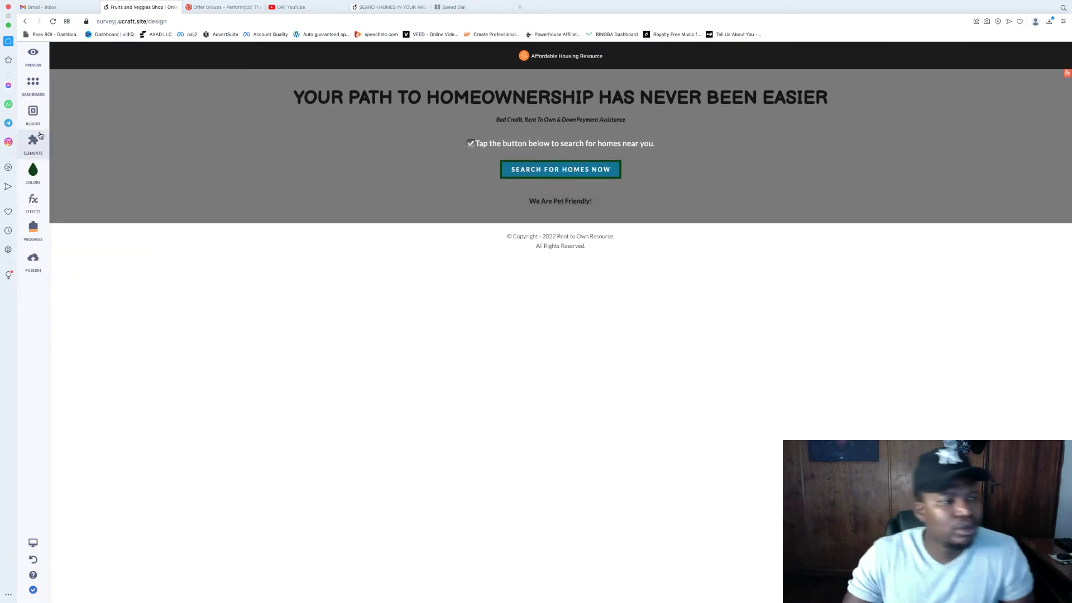
# Step: Start uploading a background image for the headline block and go to the Homezz folder on the iCloud Desktop
pyautogui.click(63, 83)
pyautogui.click(81, 83)
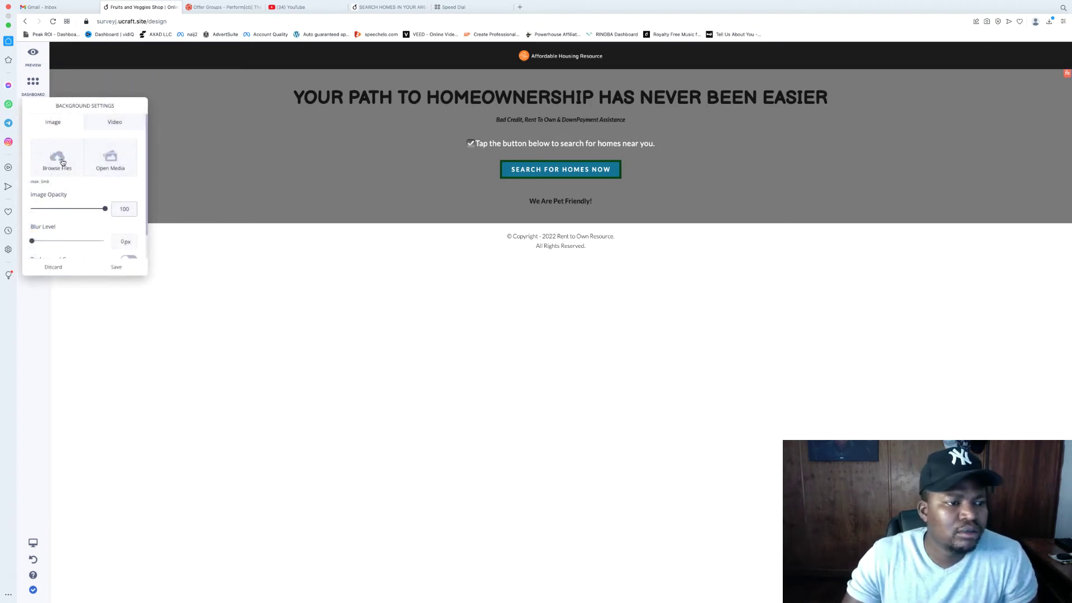
pyautogui.click(61, 159)
pyautogui.click(134, 264)
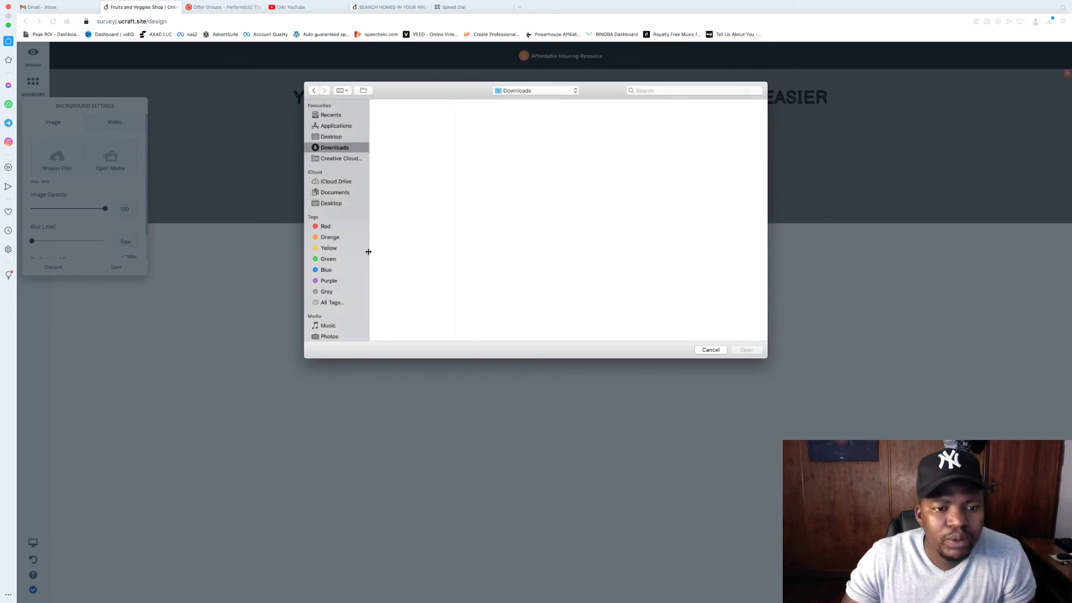
pyautogui.click(331, 204)
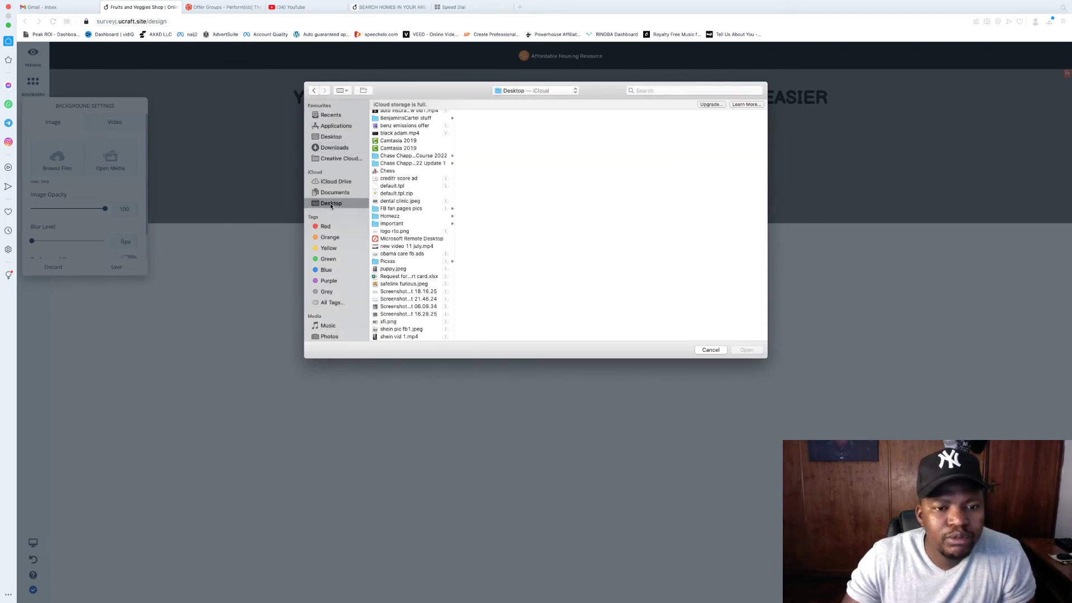
pyautogui.click(419, 216)
# Step: Preview the house photos in the Homezz folder, from 1a.jpeg through 6a.jpeg, to pick a background
pyautogui.click(472, 115)
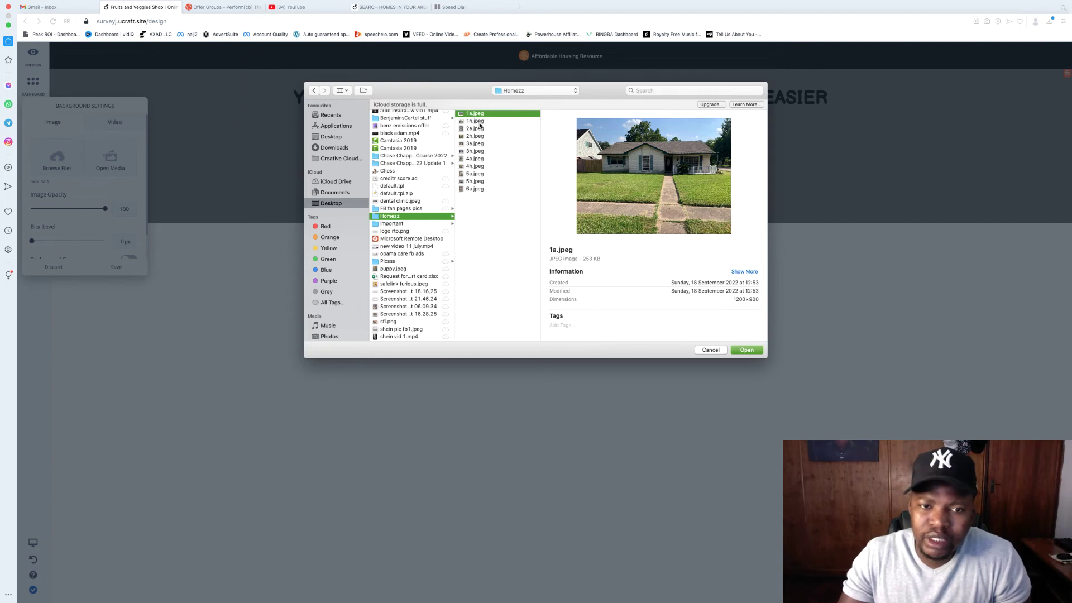
pyautogui.click(480, 122)
pyautogui.click(479, 129)
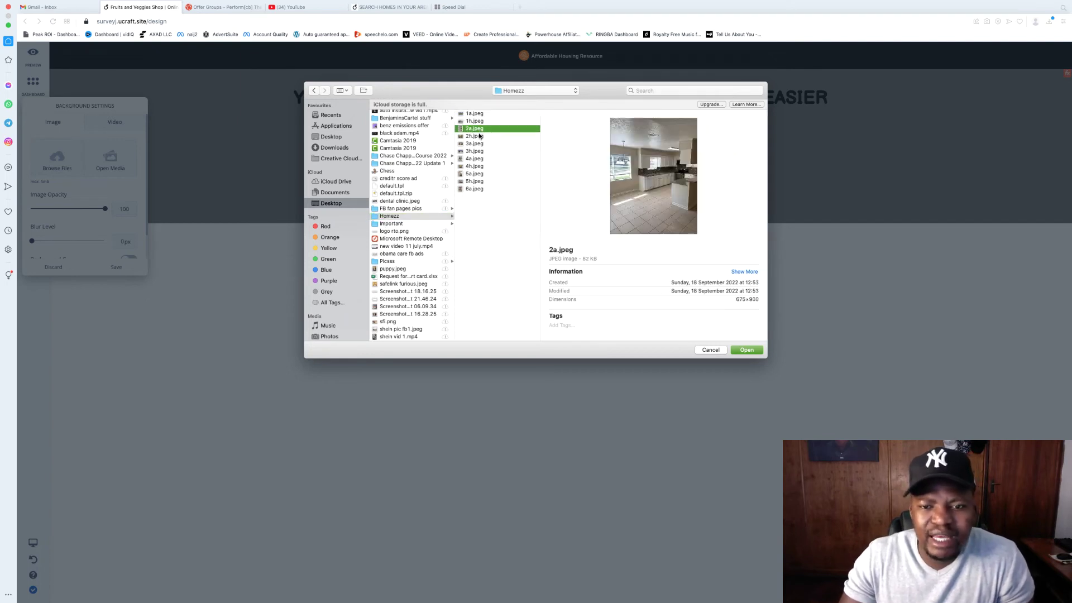
pyautogui.click(479, 137)
pyautogui.click(477, 144)
pyautogui.click(476, 152)
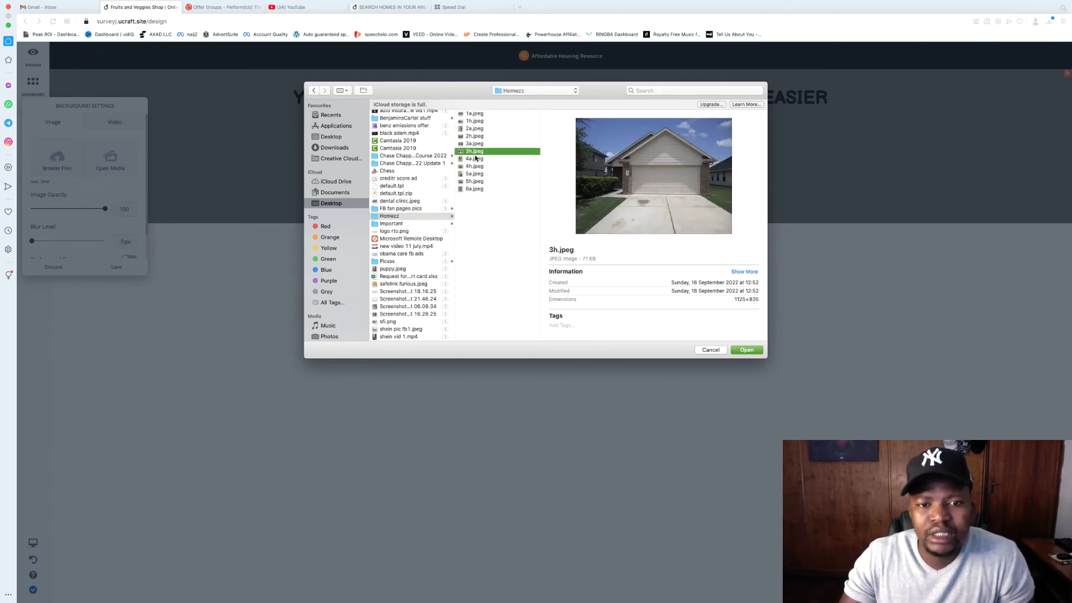
pyautogui.click(474, 159)
pyautogui.click(475, 166)
pyautogui.click(473, 174)
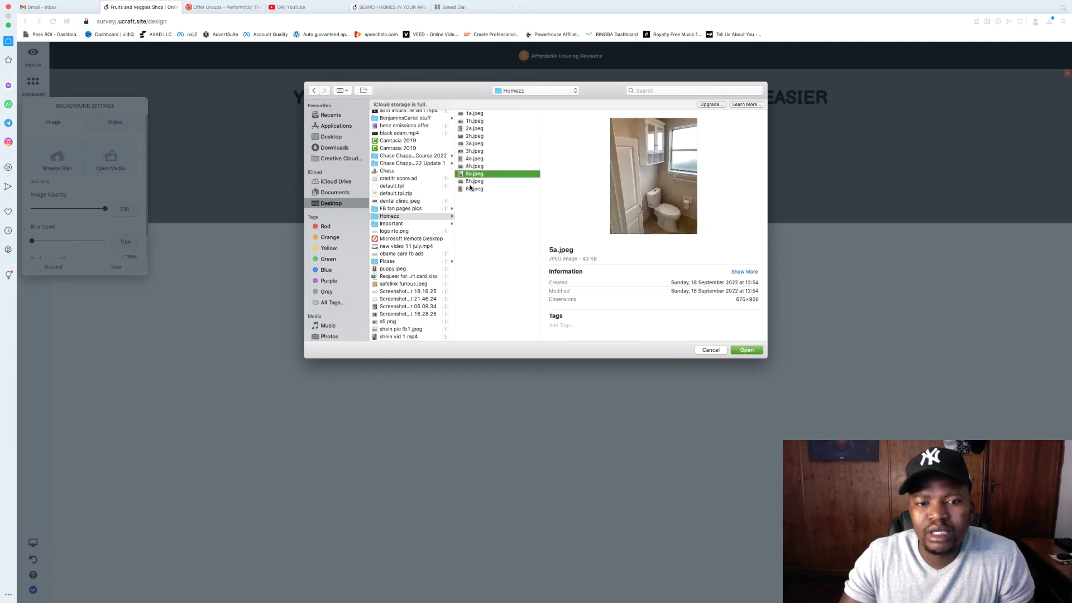
pyautogui.click(474, 181)
pyautogui.click(474, 189)
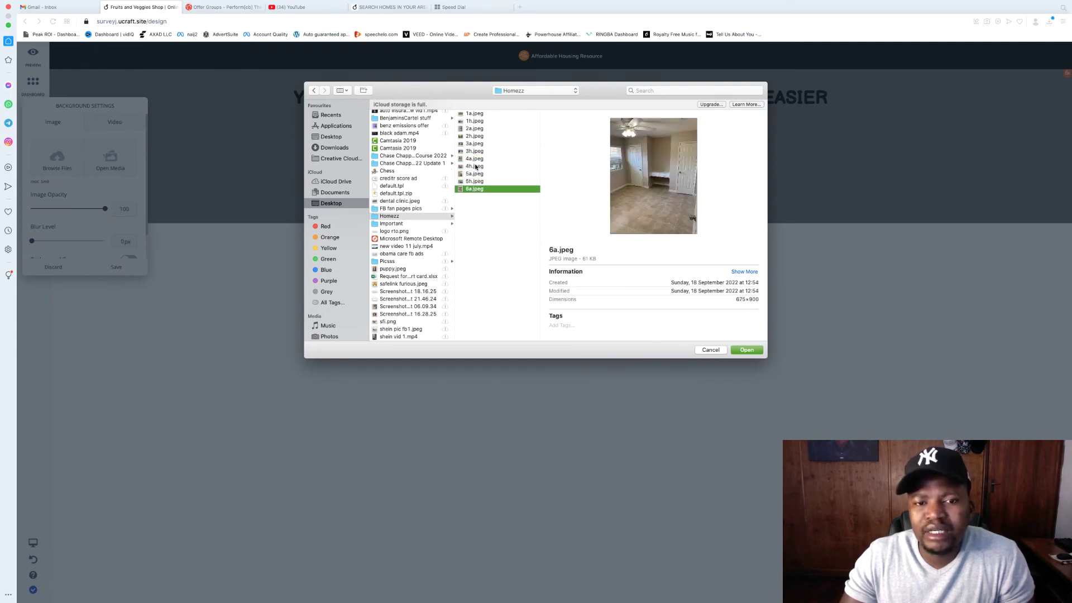
# Step: Upload 1a.jpeg as the headline block's background image and lower its image opacity to 5
pyautogui.click(475, 115)
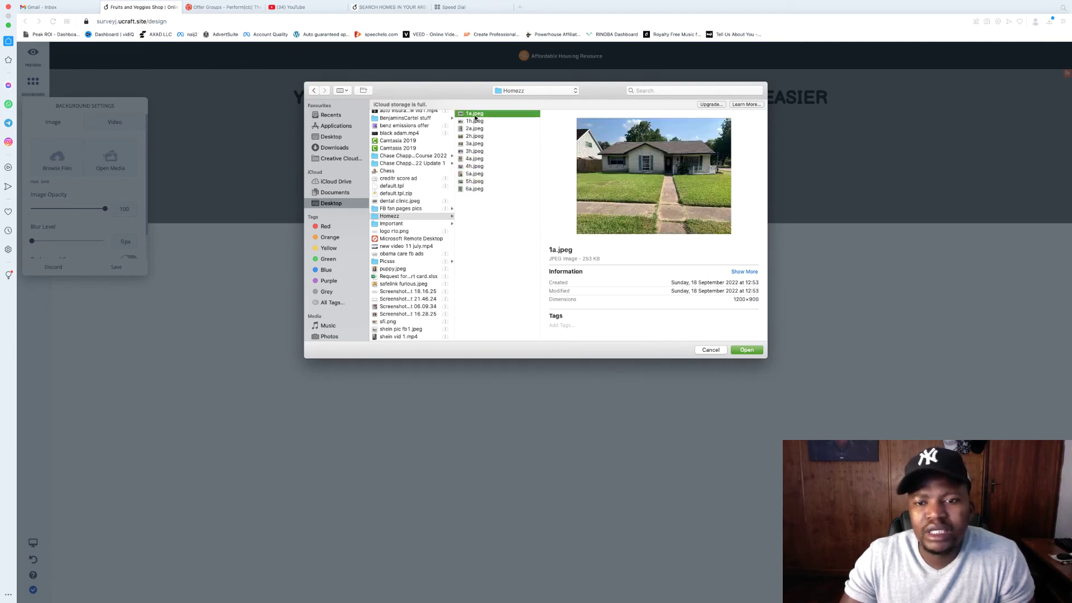
pyautogui.click(746, 350)
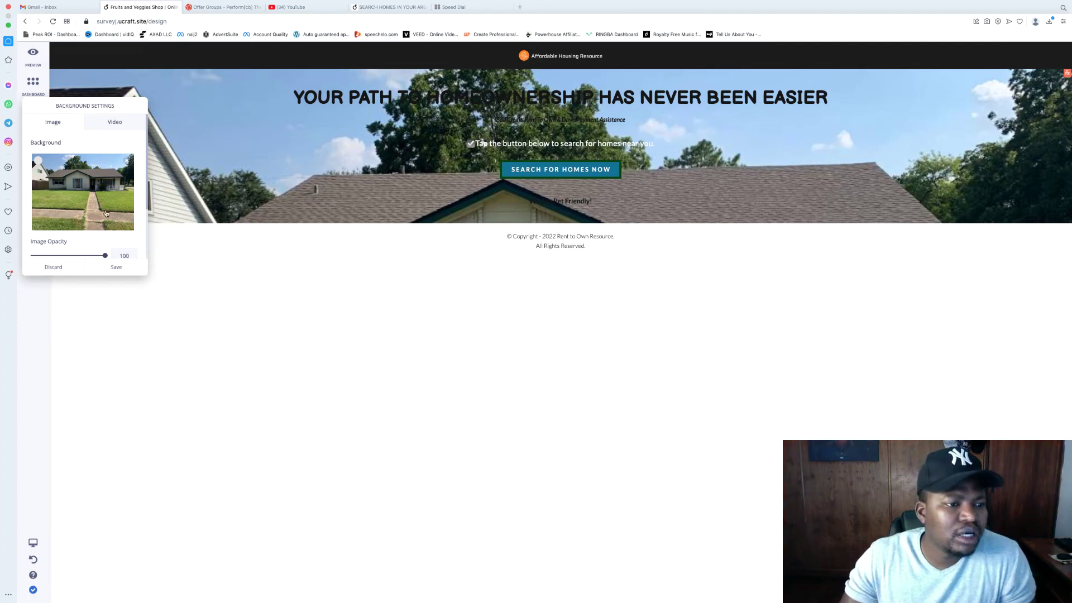
pyautogui.scroll(-2, 106, 212)
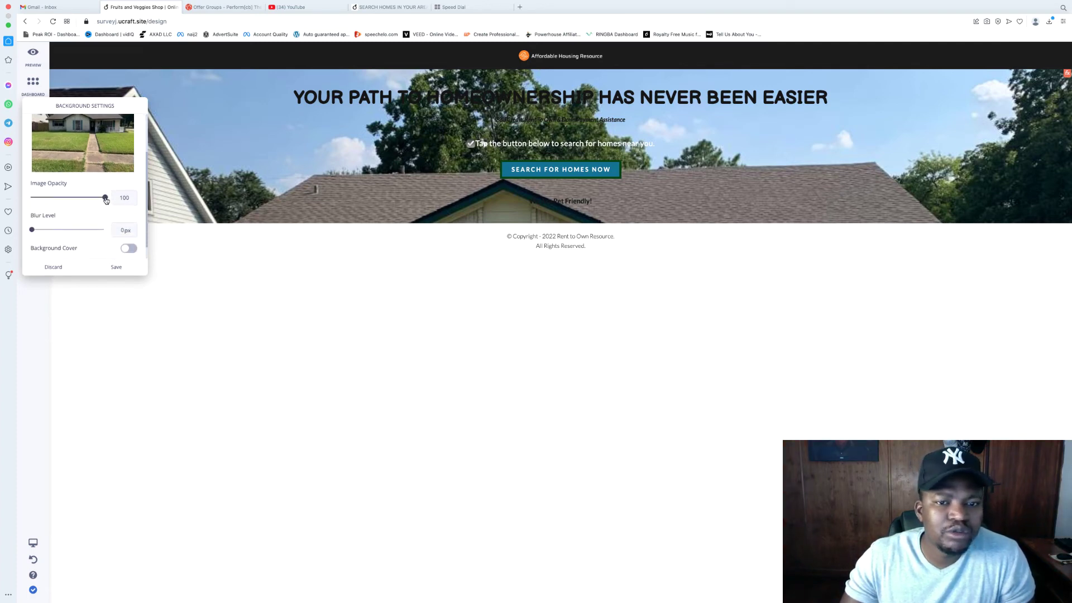
pyautogui.moveTo(102, 200); pyautogui.dragTo(38, 201)
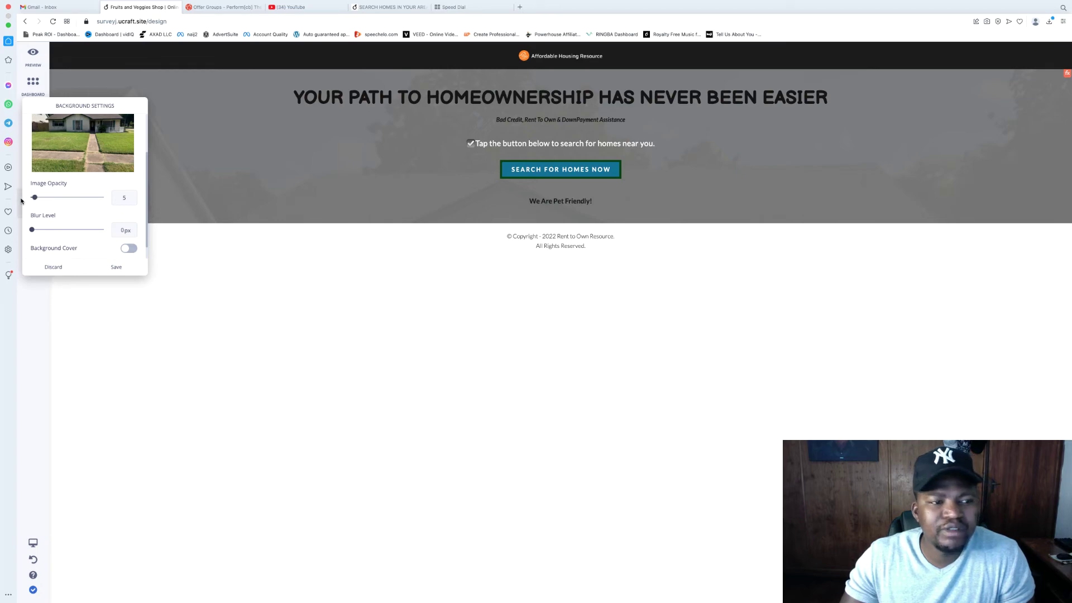
# Step: Raise the headline block's background image opacity to 10 and save the background settings
pyautogui.moveTo(37, 200); pyautogui.dragTo(36, 200)
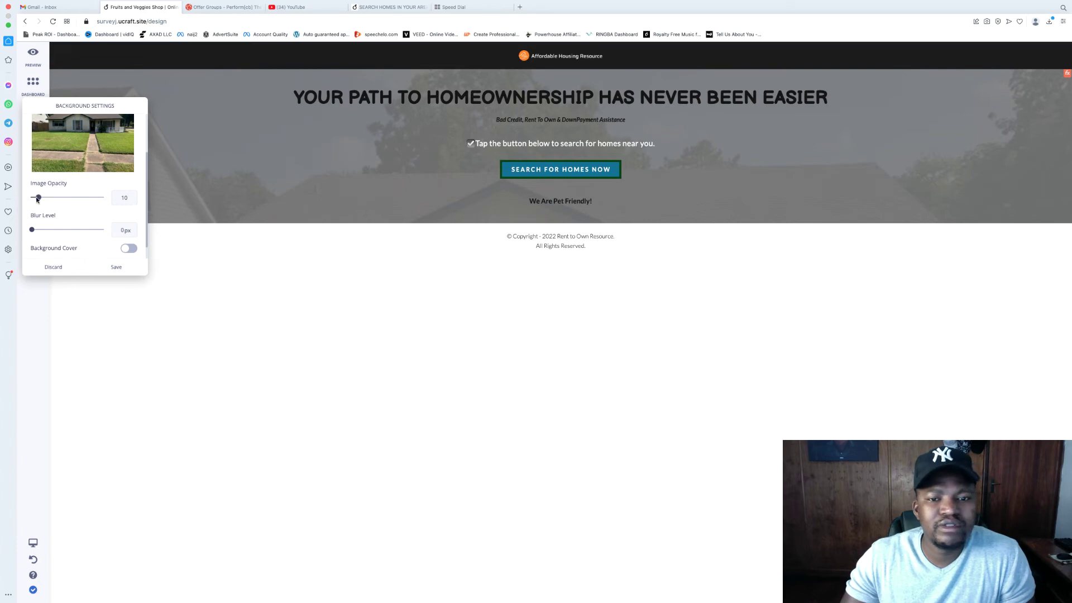
pyautogui.scroll(-1, 88, 215)
pyautogui.scroll(3, 88, 216)
pyautogui.scroll(-3, 88, 215)
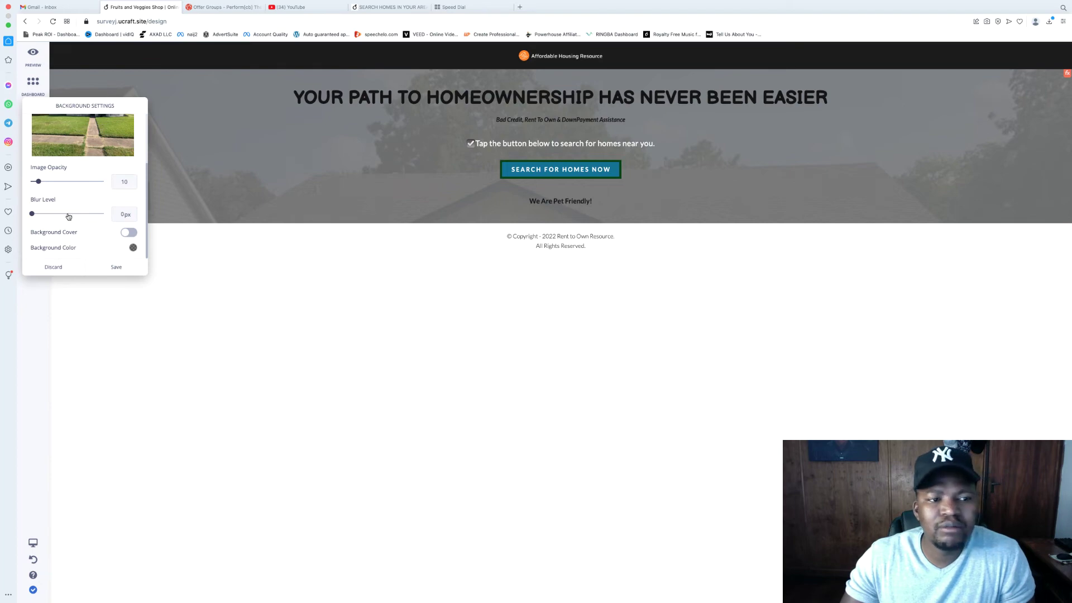
pyautogui.click(115, 267)
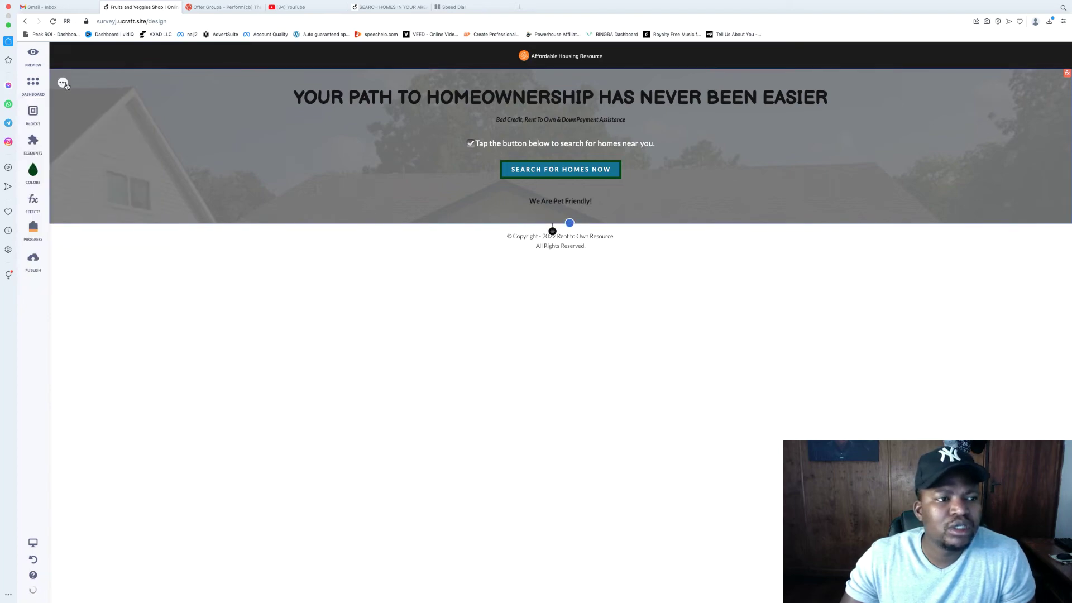
# Step: Make the headline block moderately taller so more of the house photo shows, keeping the background settings saved
pyautogui.click(63, 82)
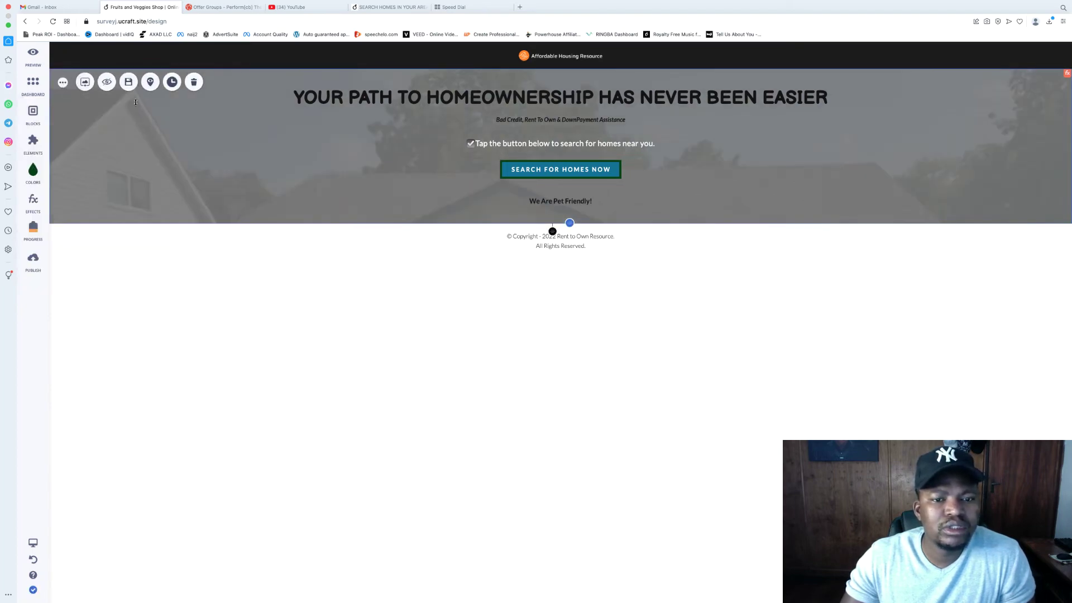
pyautogui.moveTo(569, 223); pyautogui.dragTo(570, 340)
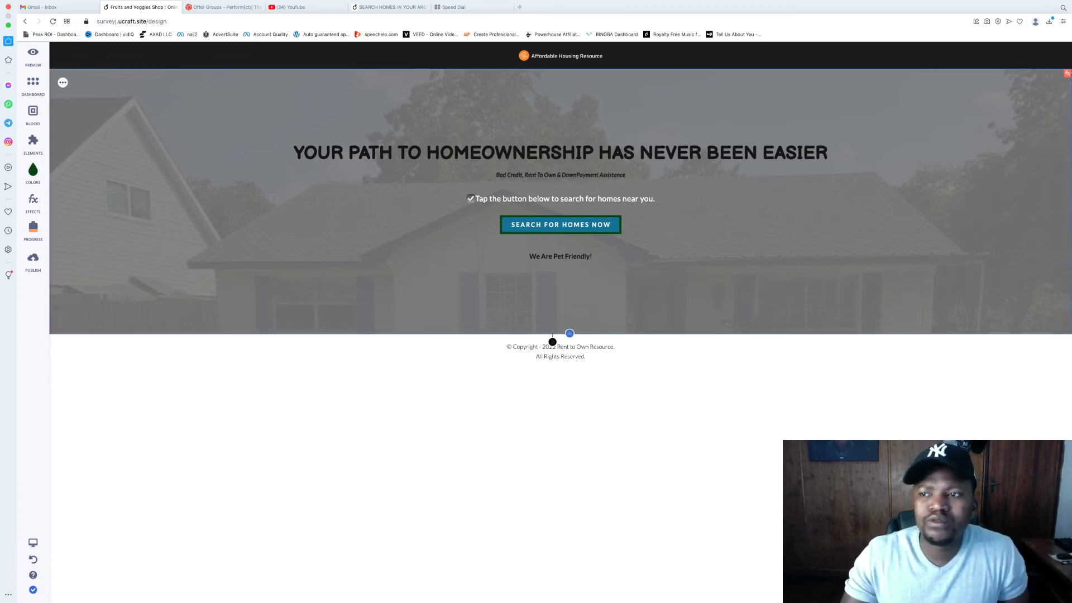
pyautogui.click(63, 84)
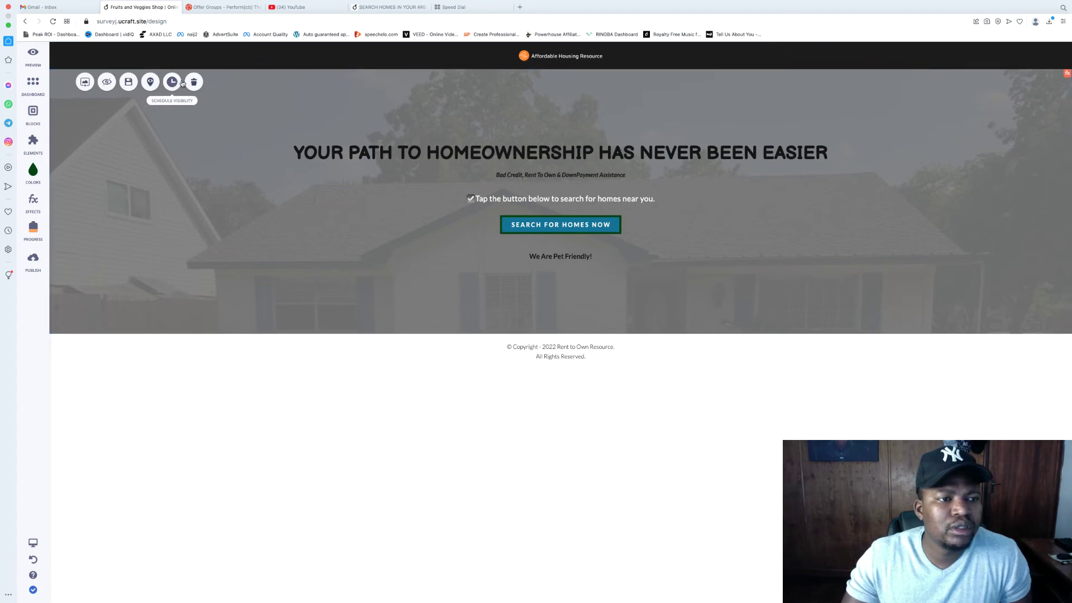
pyautogui.click(84, 83)
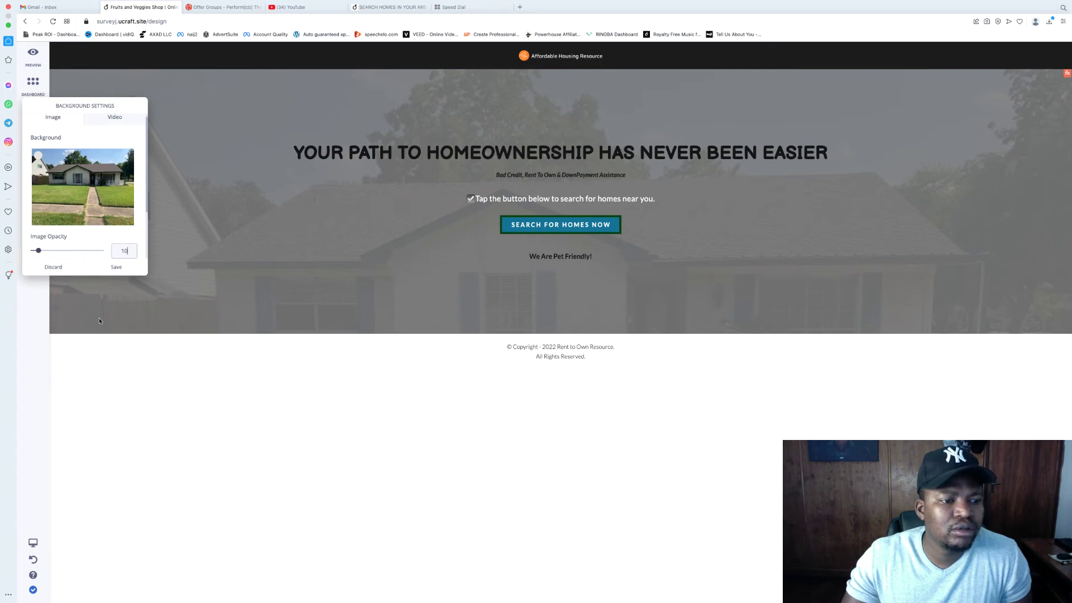
pyautogui.click(116, 267)
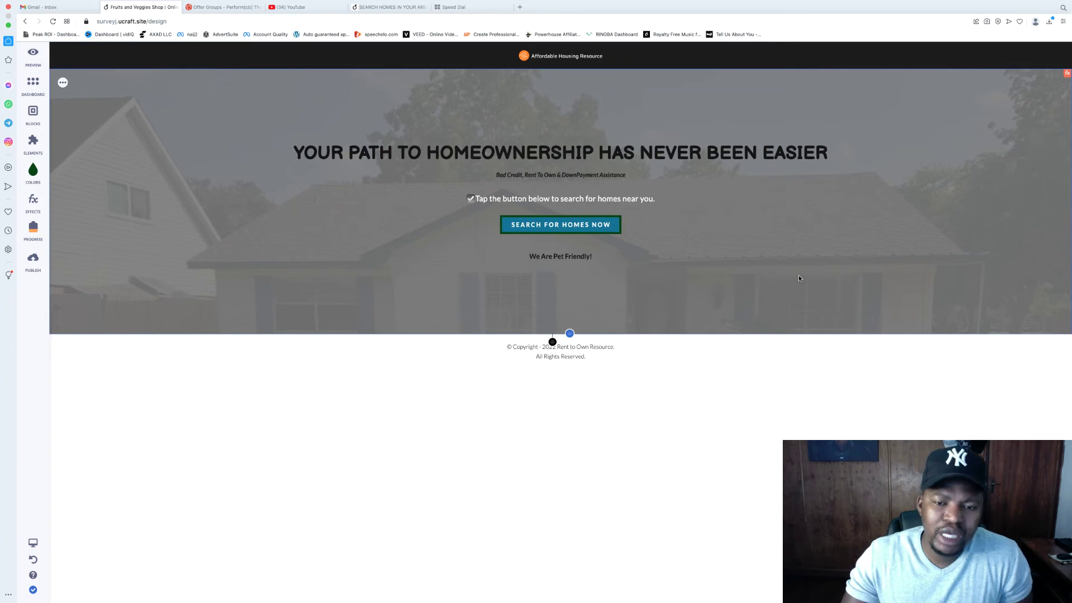
pyautogui.moveTo(570, 333); pyautogui.dragTo(570, 267)
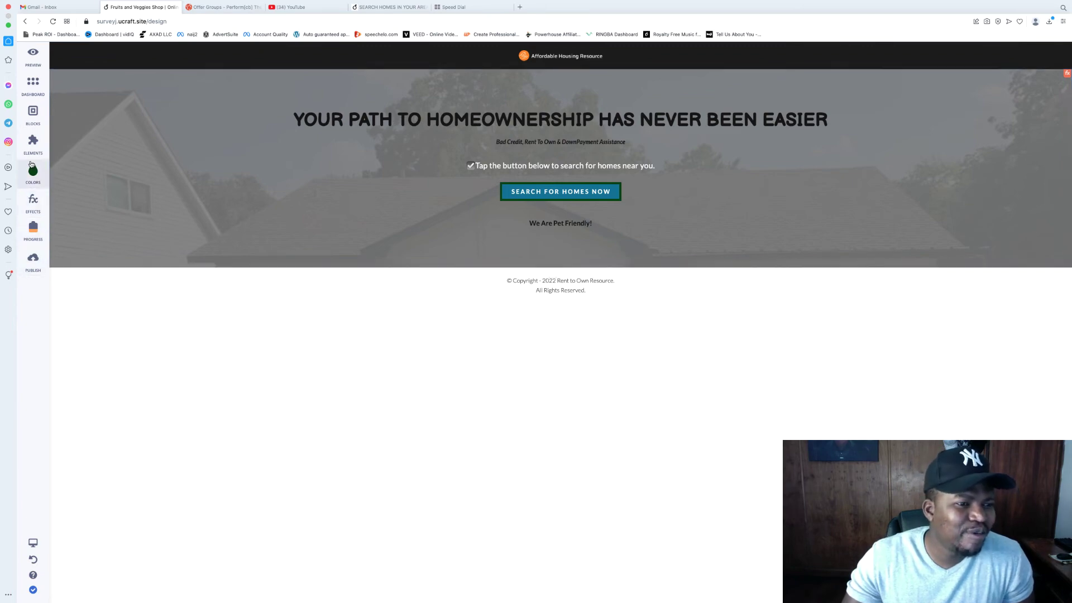
# Step: Preview the landing page in its mobile, tablet and desktop versions and return to the editor
pyautogui.click(31, 66)
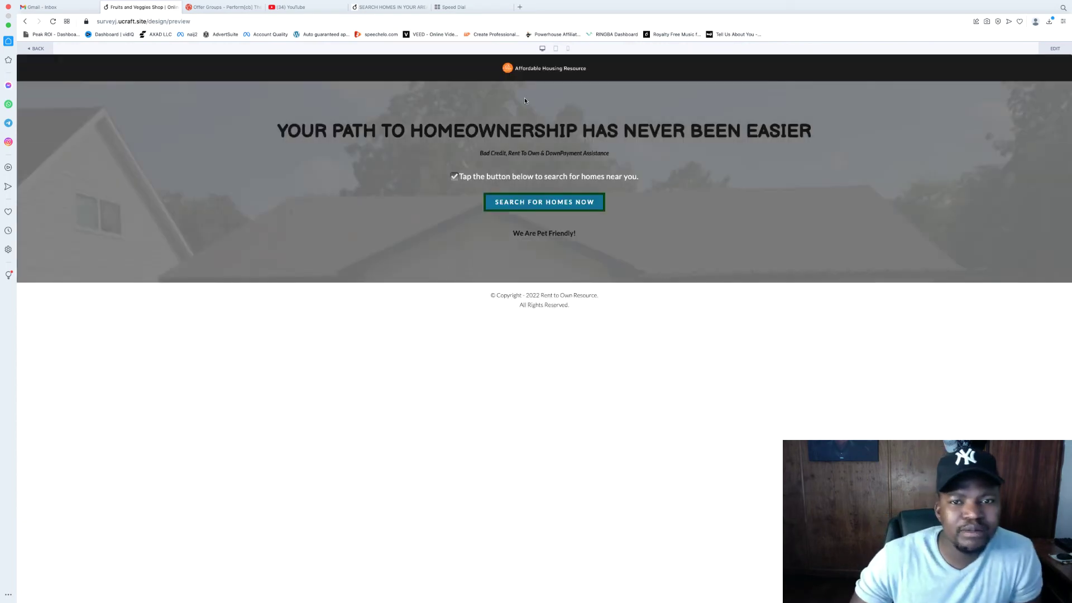
pyautogui.click(568, 49)
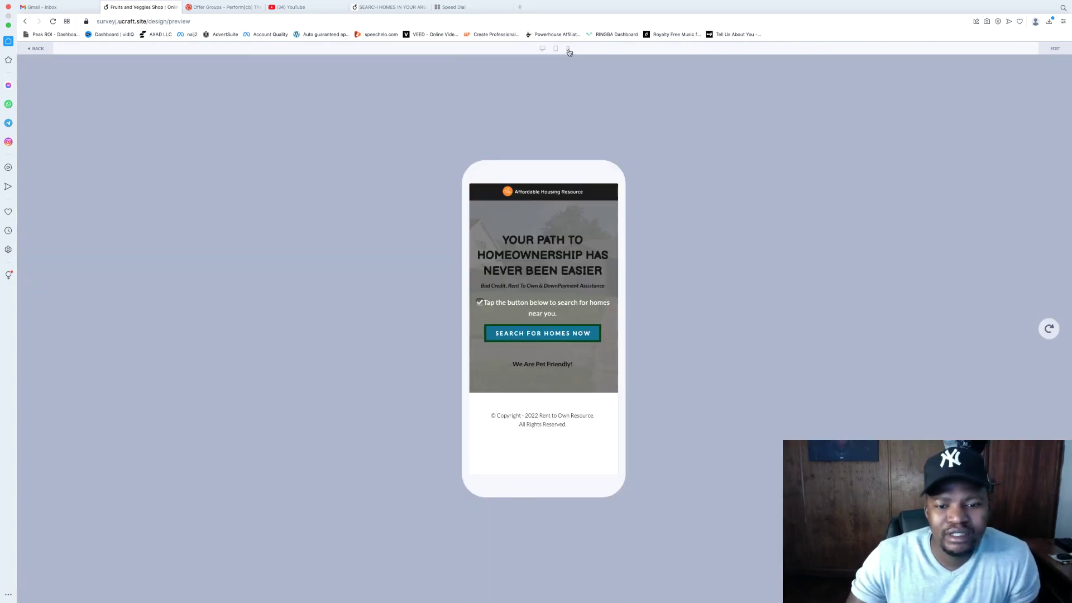
pyautogui.click(556, 49)
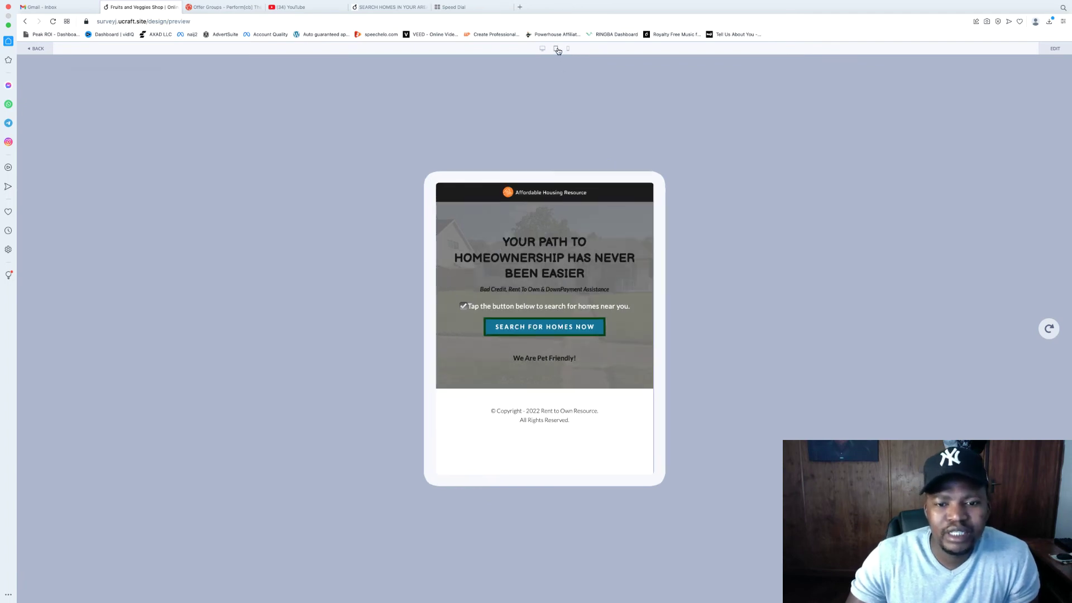
pyautogui.click(569, 50)
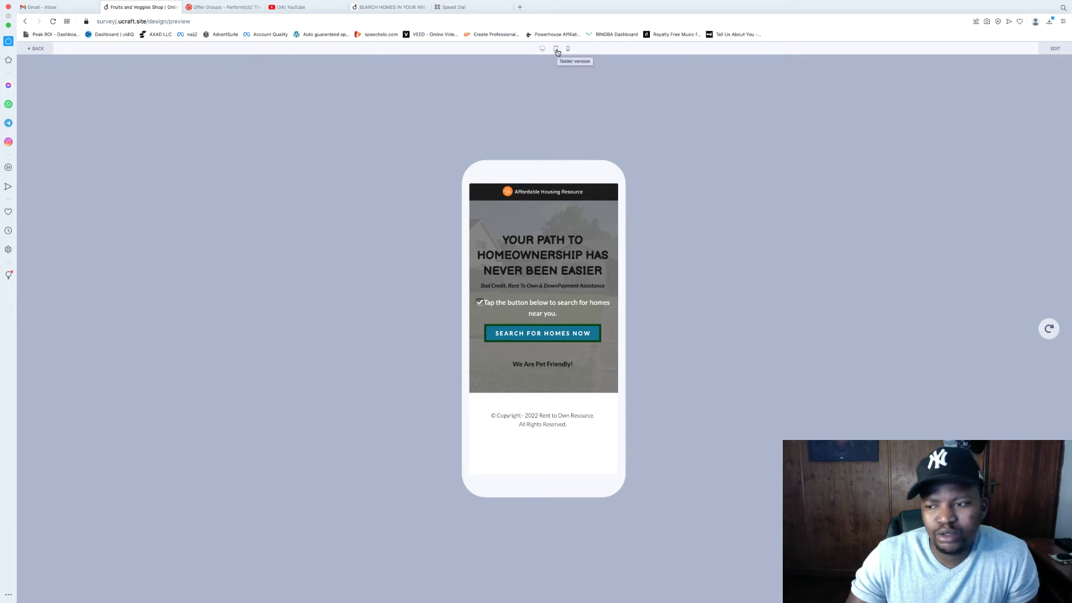
pyautogui.click(556, 50)
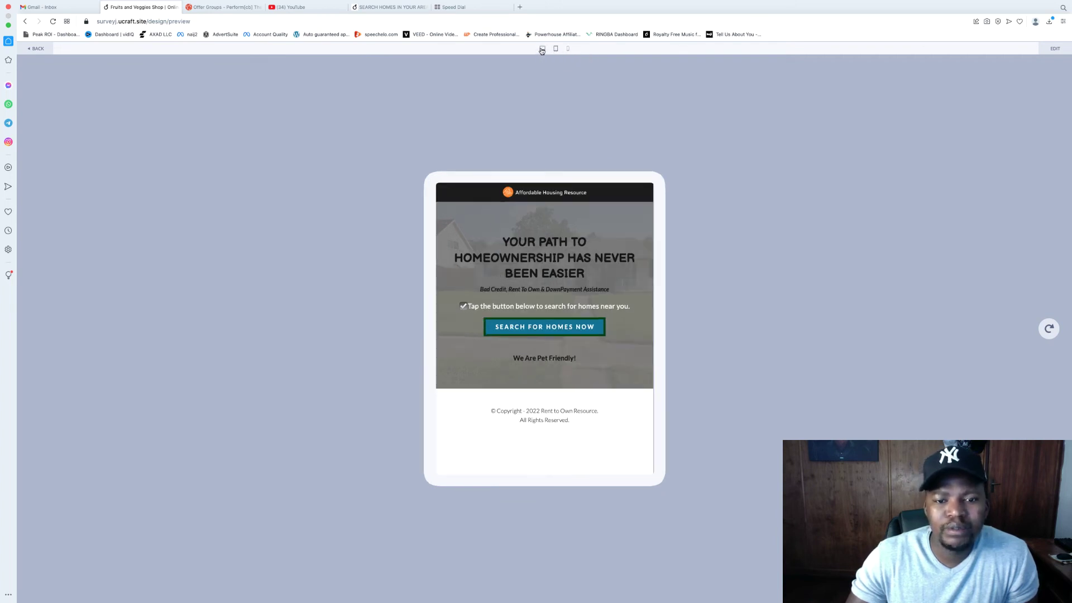
pyautogui.click(541, 49)
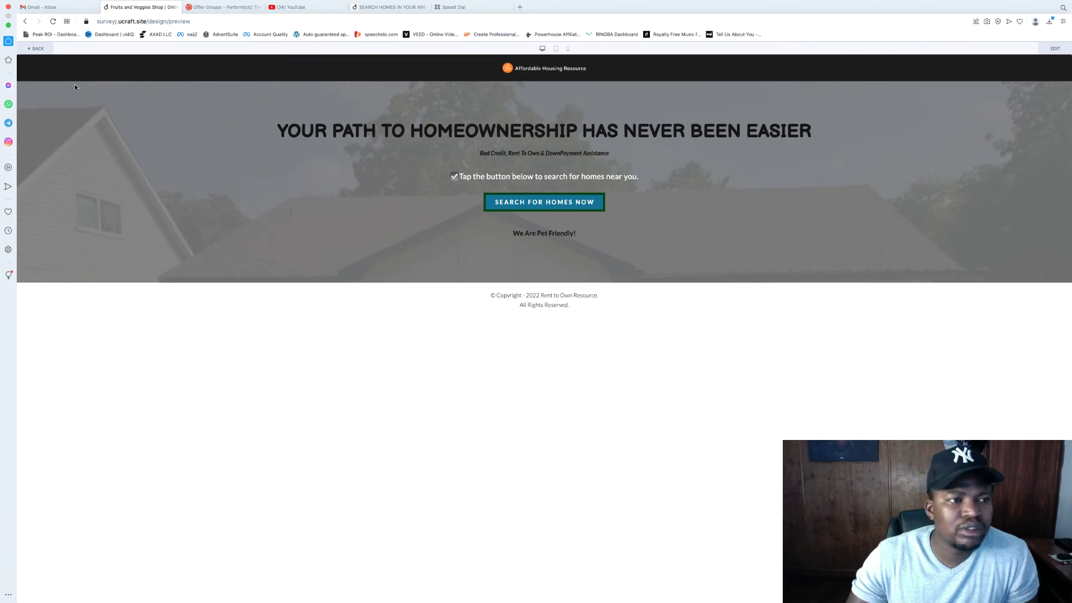
pyautogui.click(36, 49)
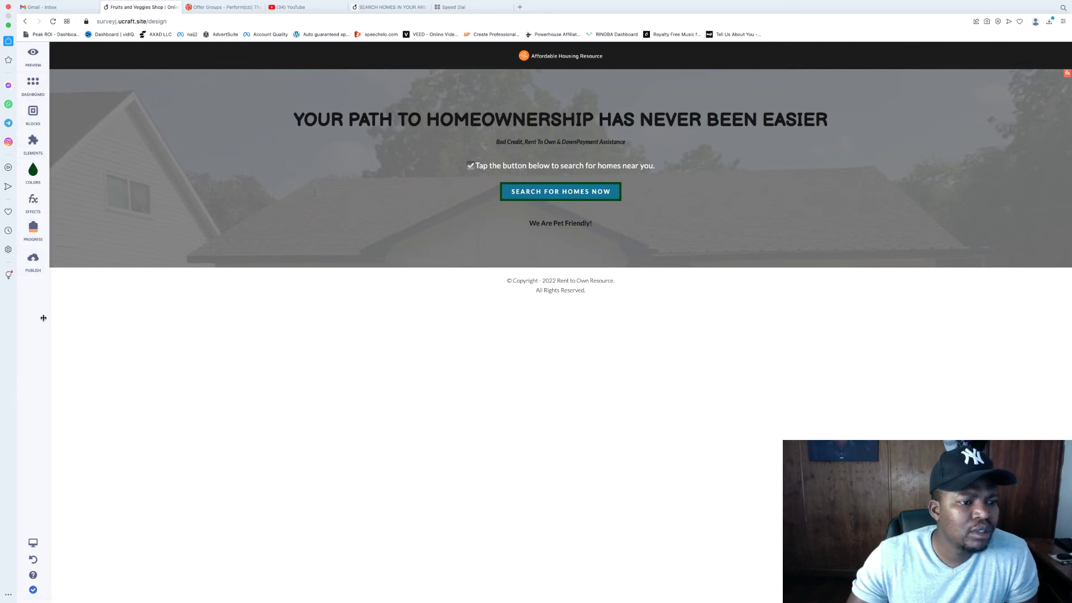
# Step: Switch the editor to the mobile layout of the page
pyautogui.click(33, 544)
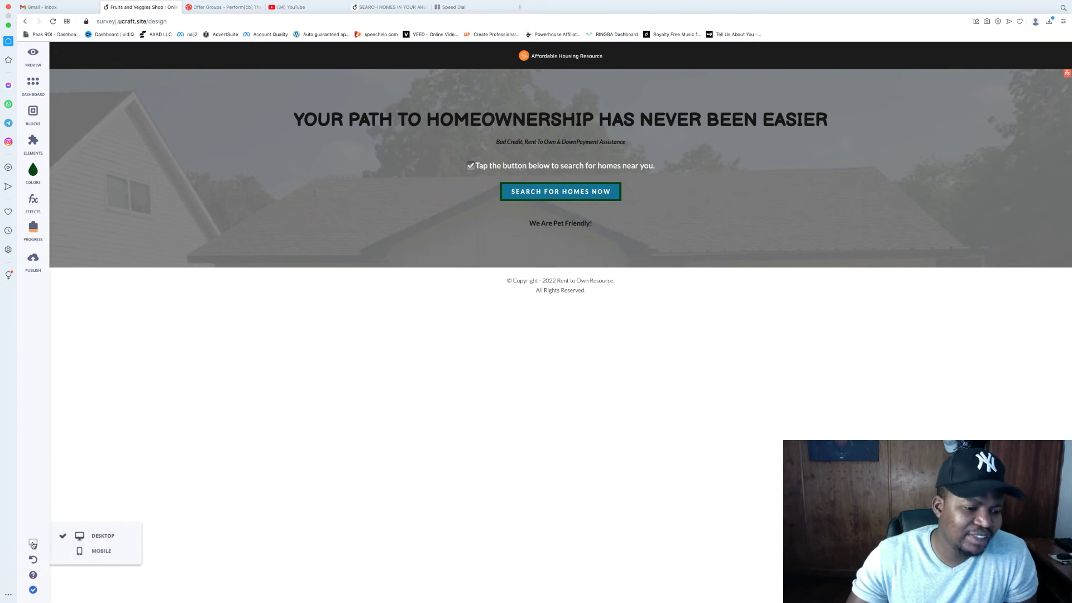
pyautogui.click(111, 553)
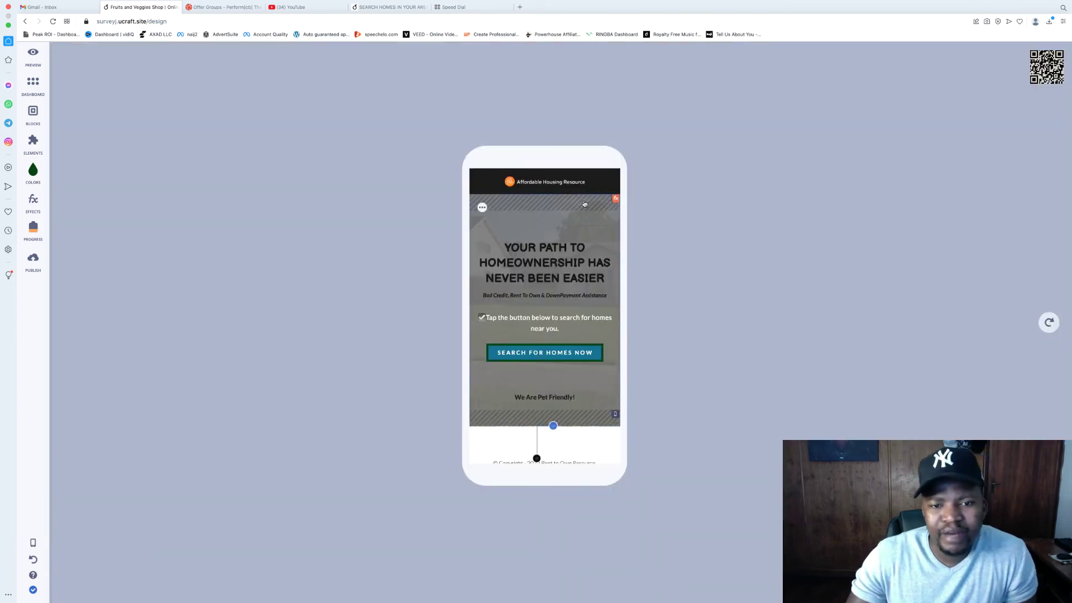
pyautogui.click(482, 207)
pyautogui.click(645, 206)
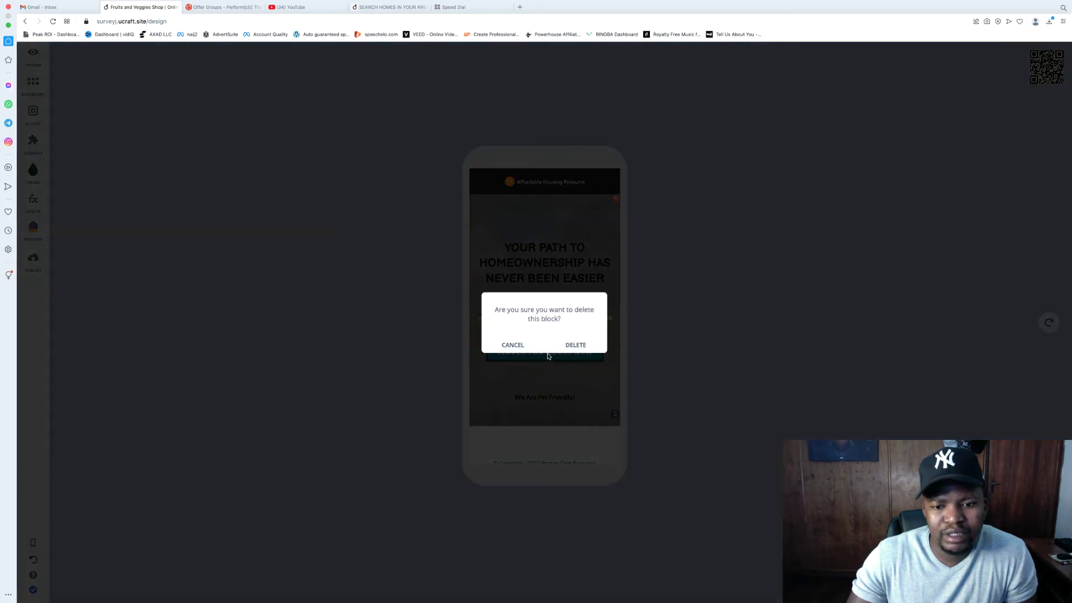
pyautogui.click(571, 347)
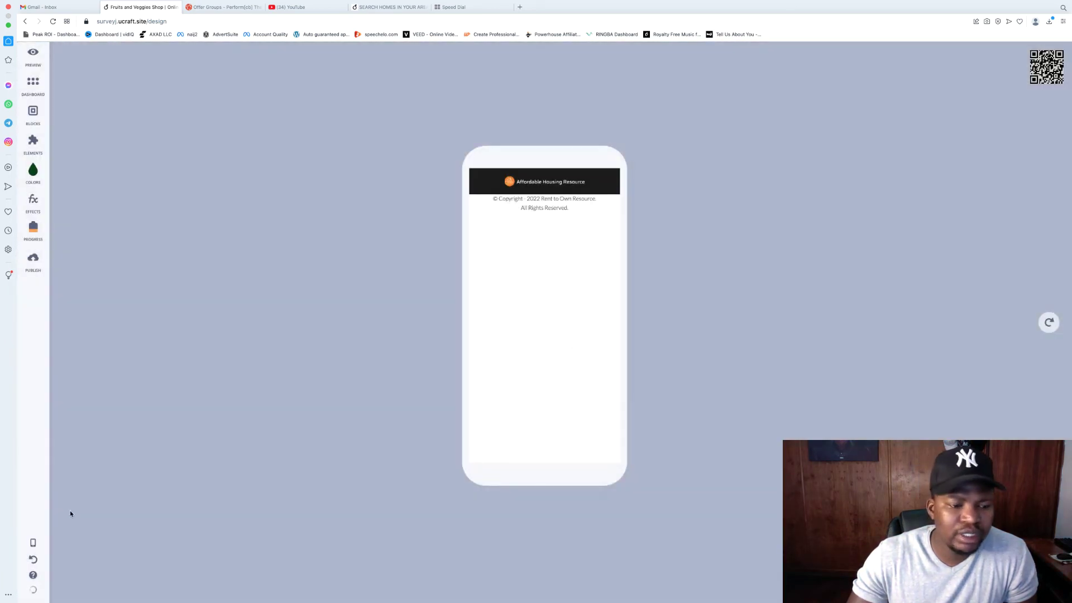
pyautogui.click(34, 560)
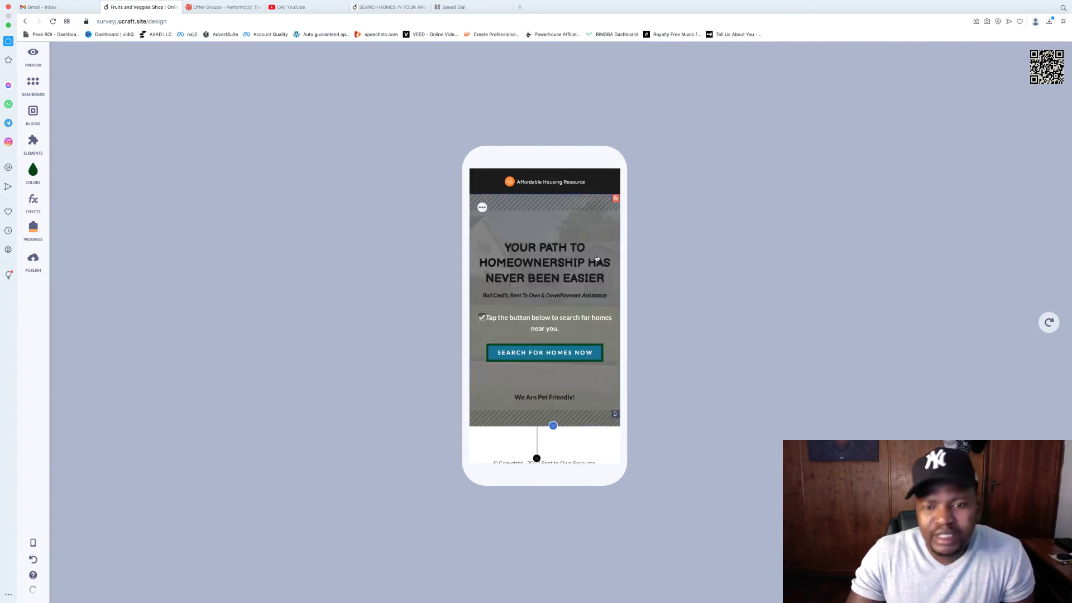
# Step: Delete the red-flagged element and the empty striped spacers above the headline and below We Are Pet Friendly! in the mobile layout
pyautogui.click(616, 199)
pyautogui.click(575, 345)
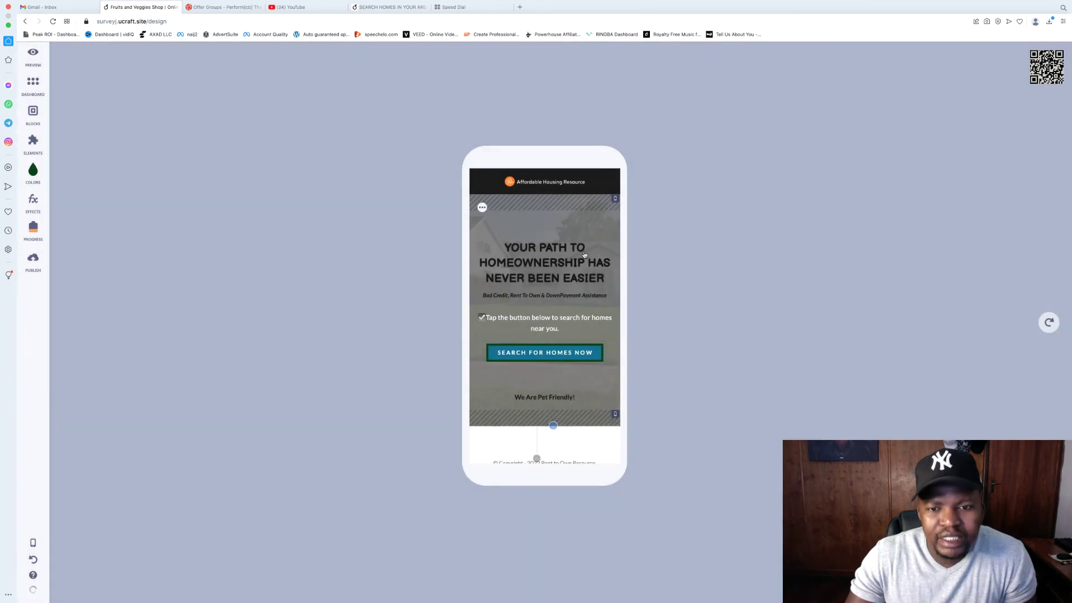
pyautogui.click(595, 207)
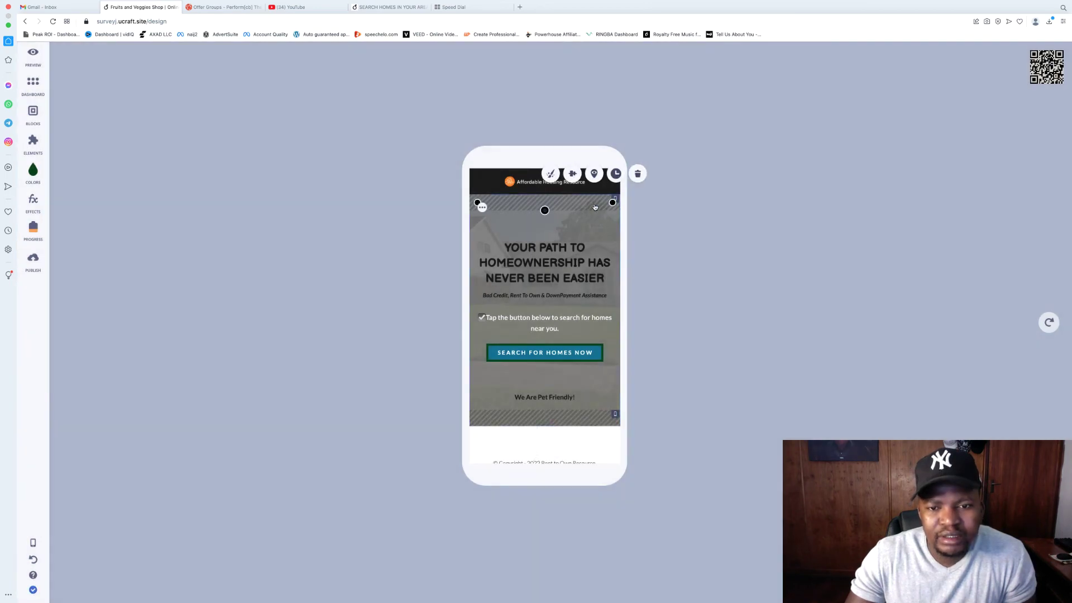
pyautogui.click(637, 174)
pyautogui.click(576, 345)
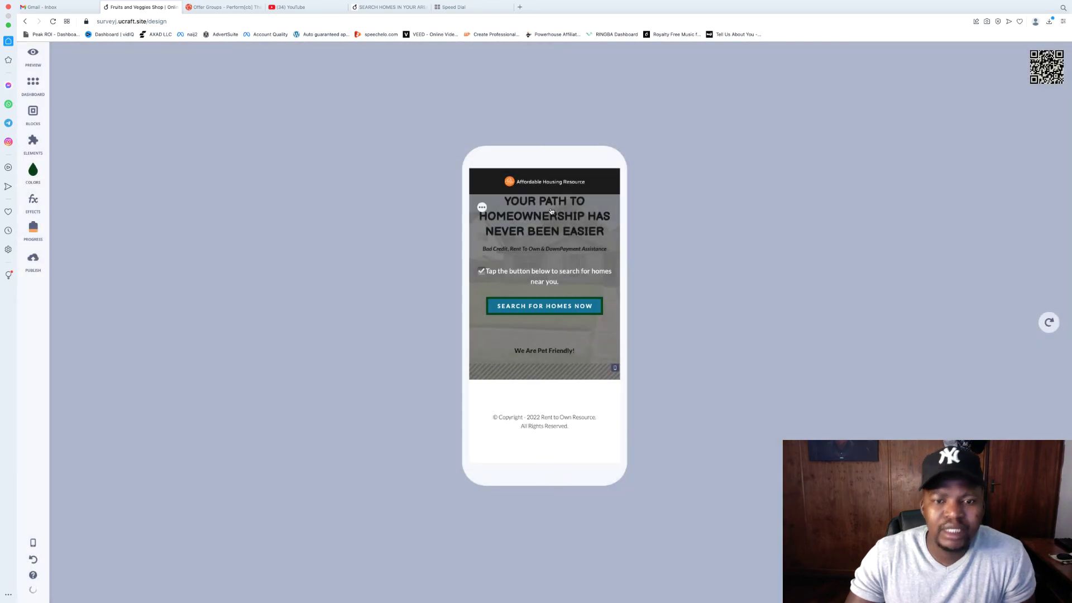
pyautogui.click(601, 374)
pyautogui.click(642, 341)
pyautogui.click(575, 344)
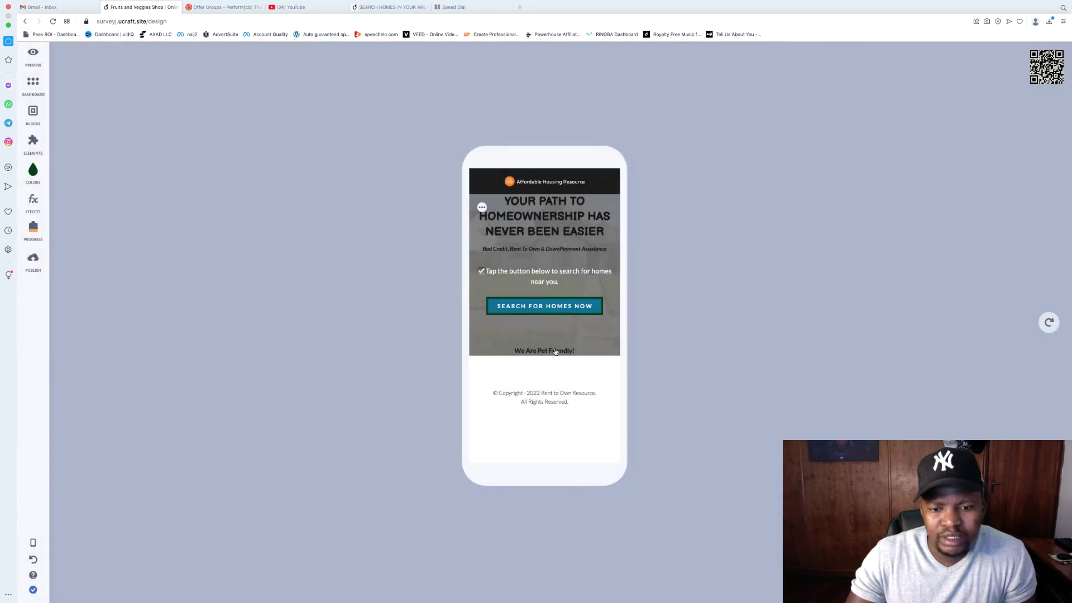
# Step: Tighten the gap above the We Are Pet Friendly! text and fine-tune the header's height in the mobile layout
pyautogui.click(555, 352)
pyautogui.moveTo(544, 333)
pyautogui.mouseDown()
pyautogui.moveTo(550, 357)
pyautogui.moveTo(544, 319)
pyautogui.mouseUp()
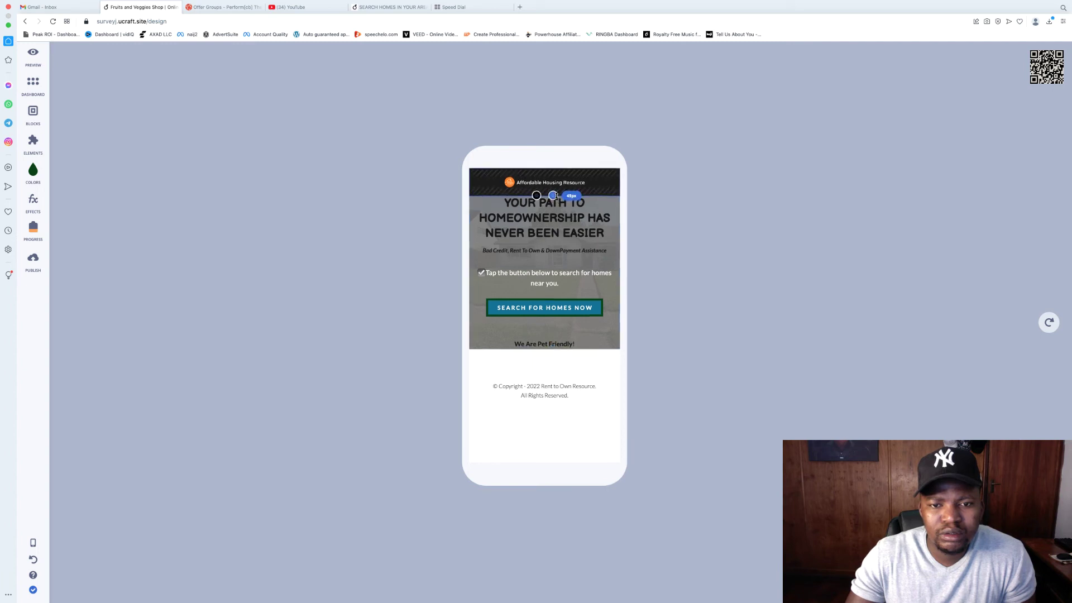
pyautogui.moveTo(536, 195); pyautogui.dragTo(536, 194)
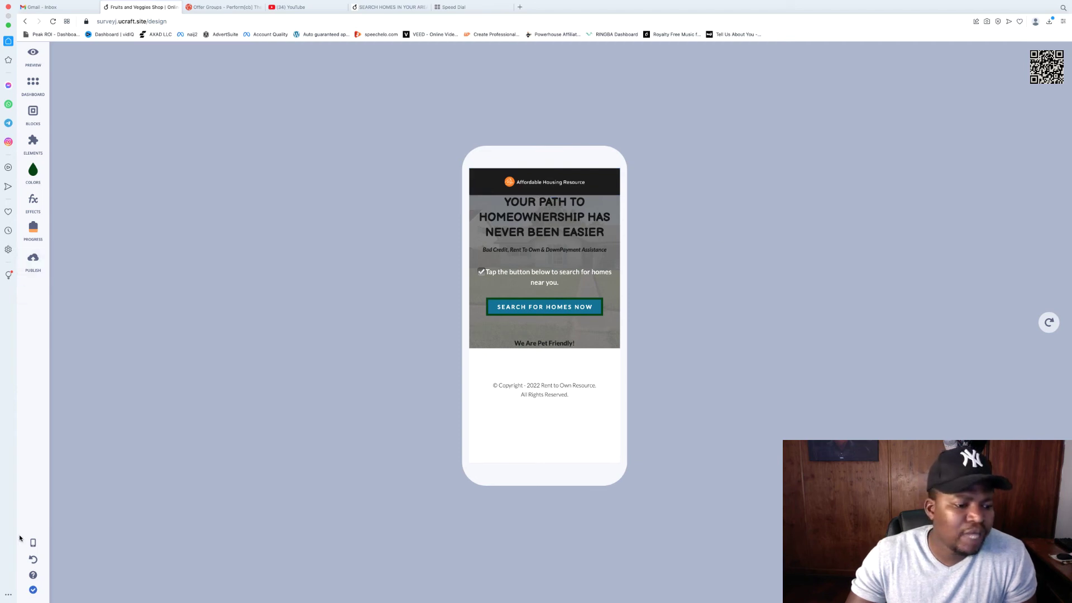
# Step: Switch the editor back to the desktop layout and publish the site
pyautogui.click(34, 544)
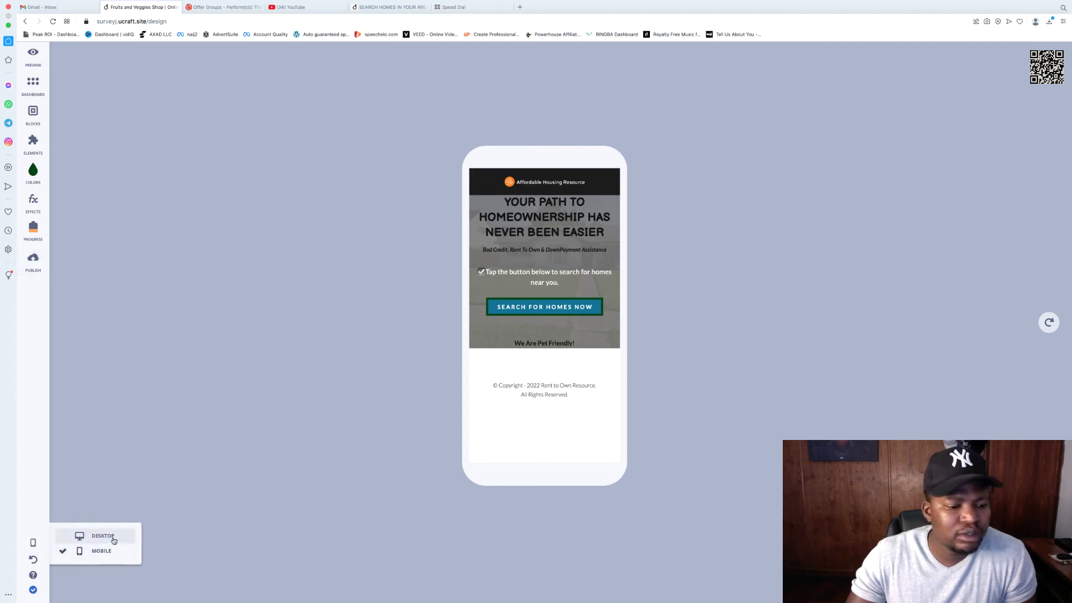
pyautogui.click(111, 538)
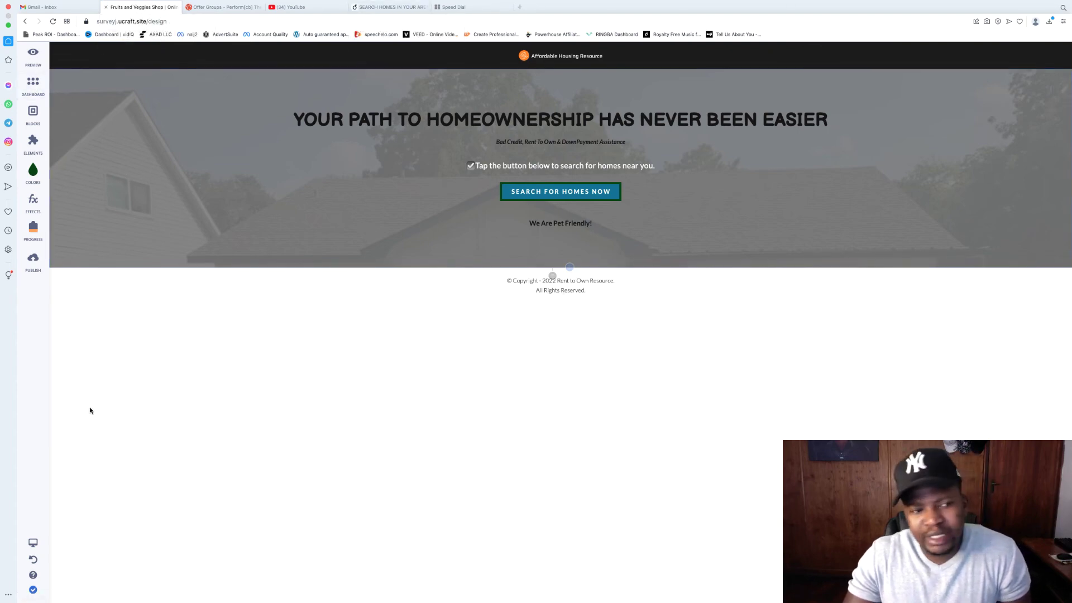
pyautogui.click(33, 260)
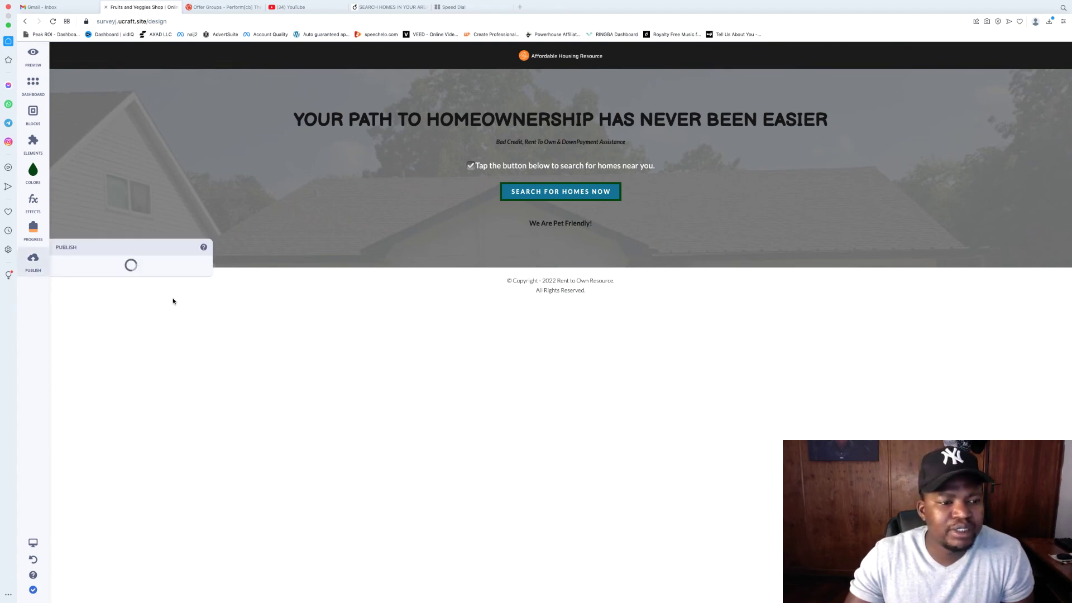
pyautogui.click(199, 346)
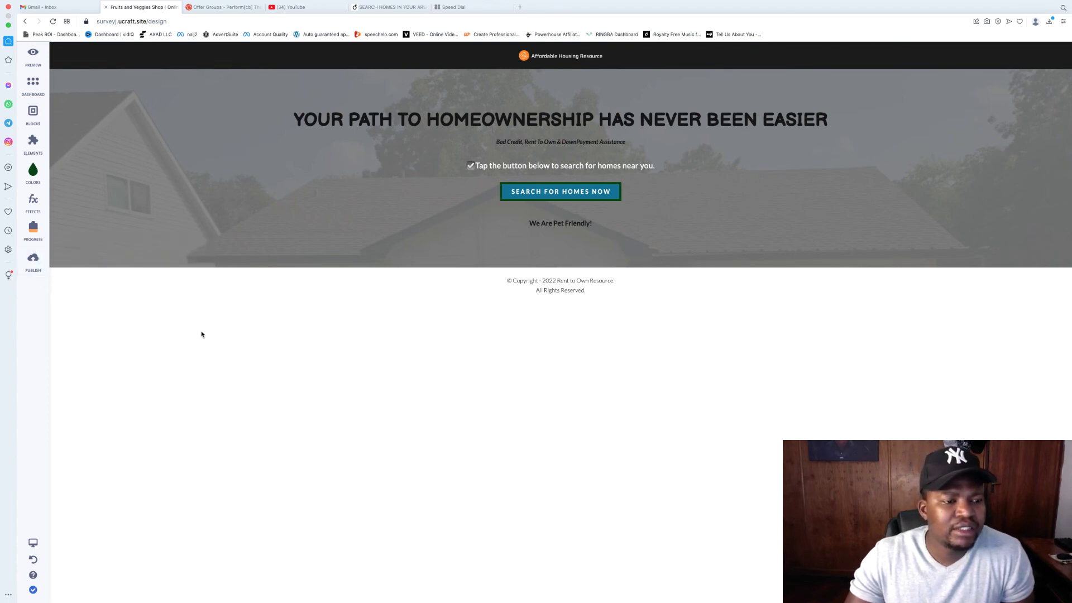
# Step: Open the site's page management from the dashboard and delete the Shop and Contacts pages
pyautogui.click(38, 88)
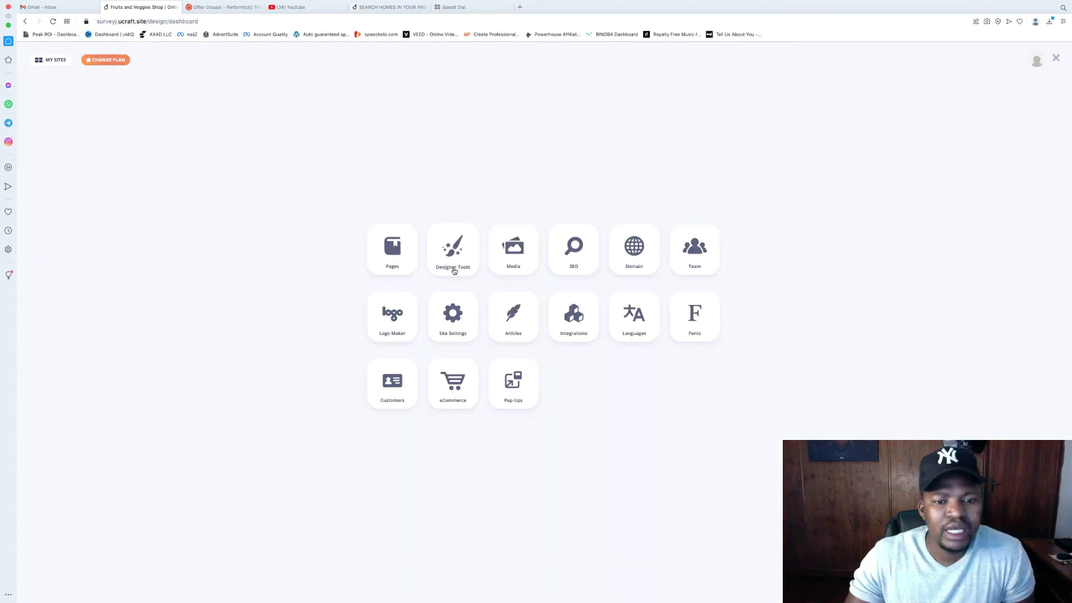
pyautogui.click(392, 256)
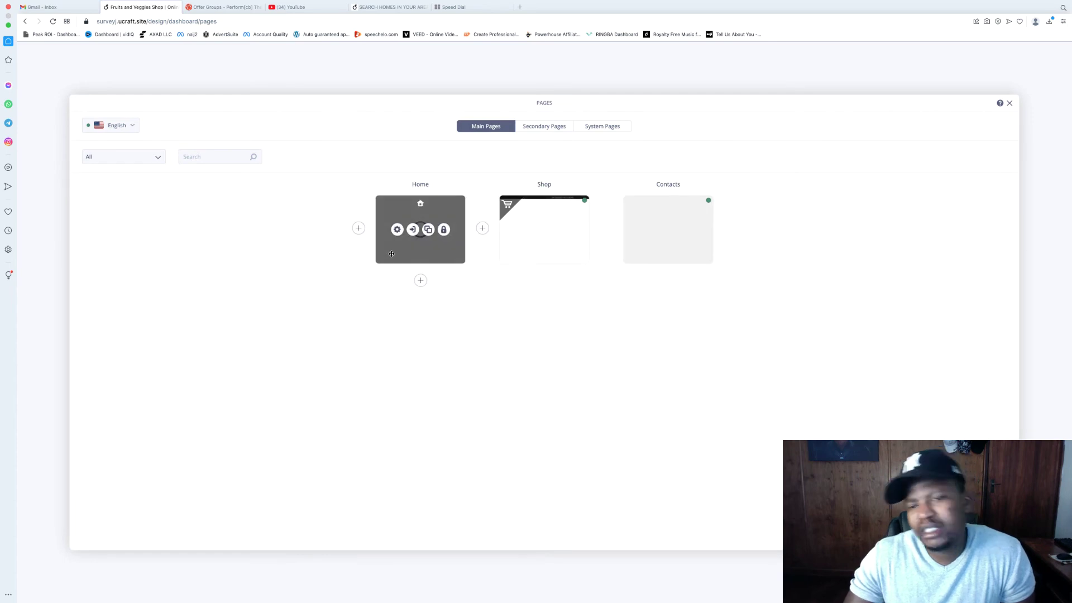
pyautogui.click(575, 228)
pyautogui.click(577, 345)
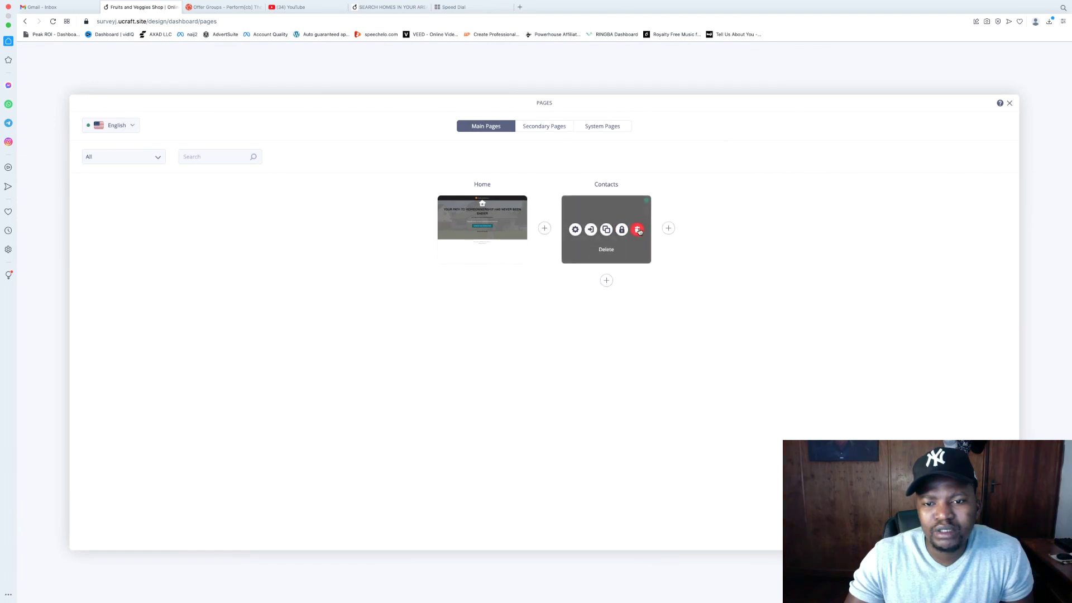
pyautogui.click(637, 229)
pyautogui.click(578, 345)
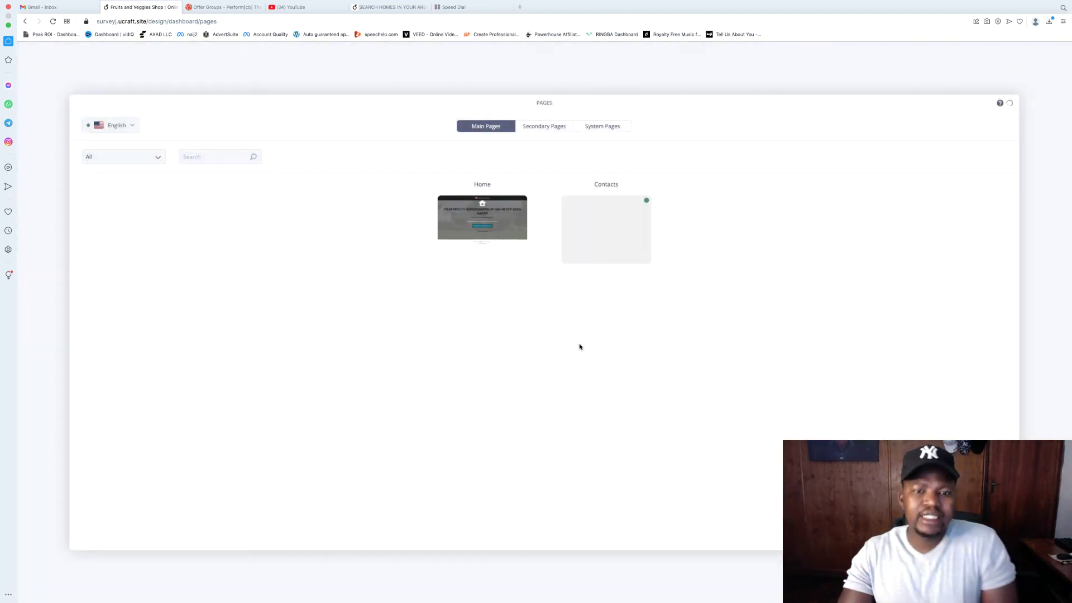
# Step: Rename the Home page to Homes, save it and close the page management
pyautogui.click(521, 229)
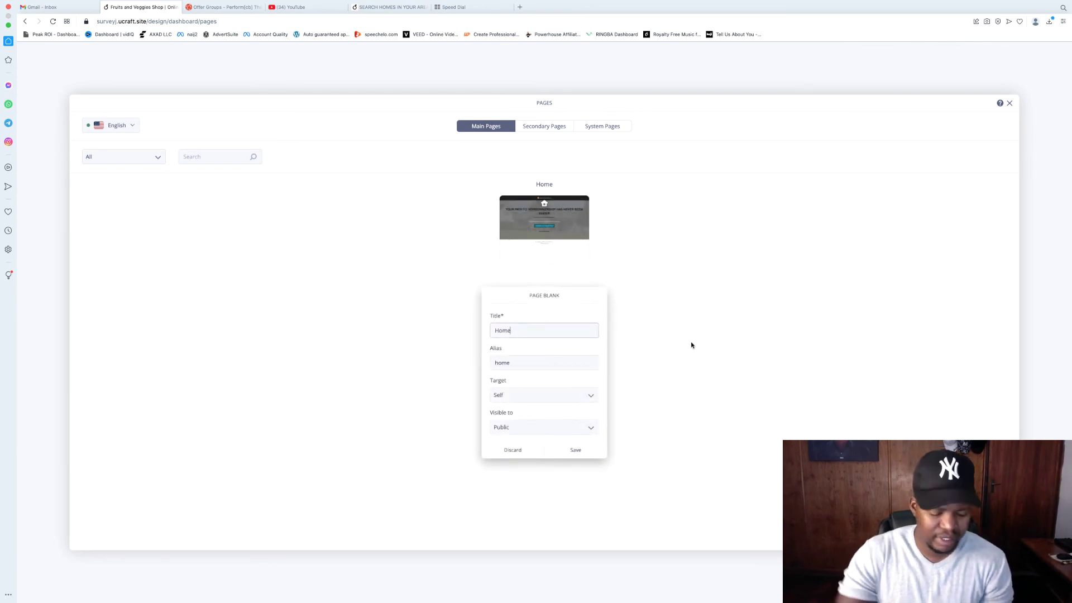
pyautogui.click(586, 451)
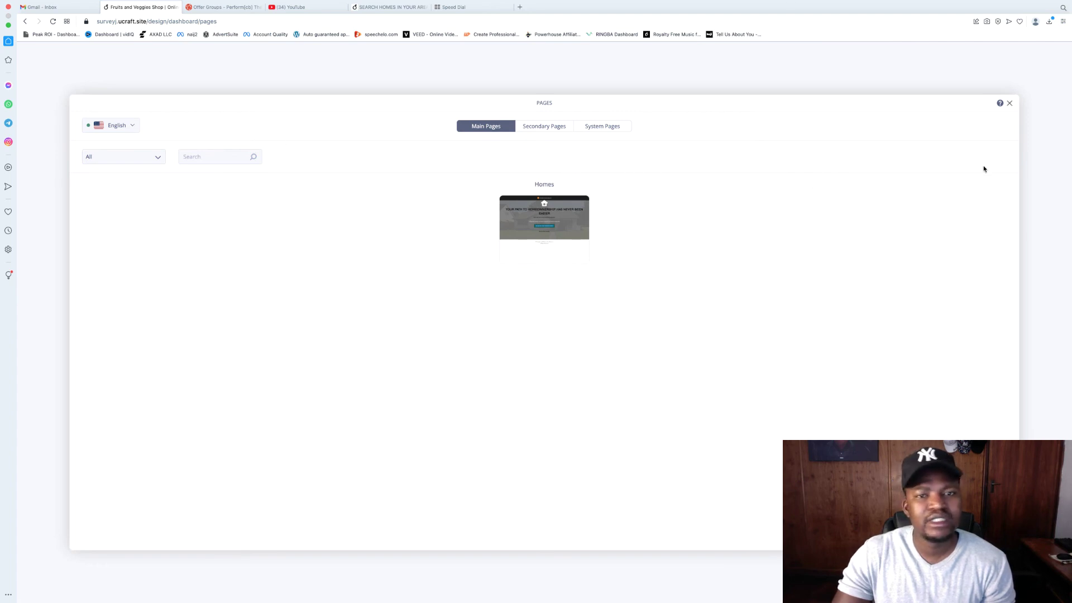
pyautogui.click(1010, 102)
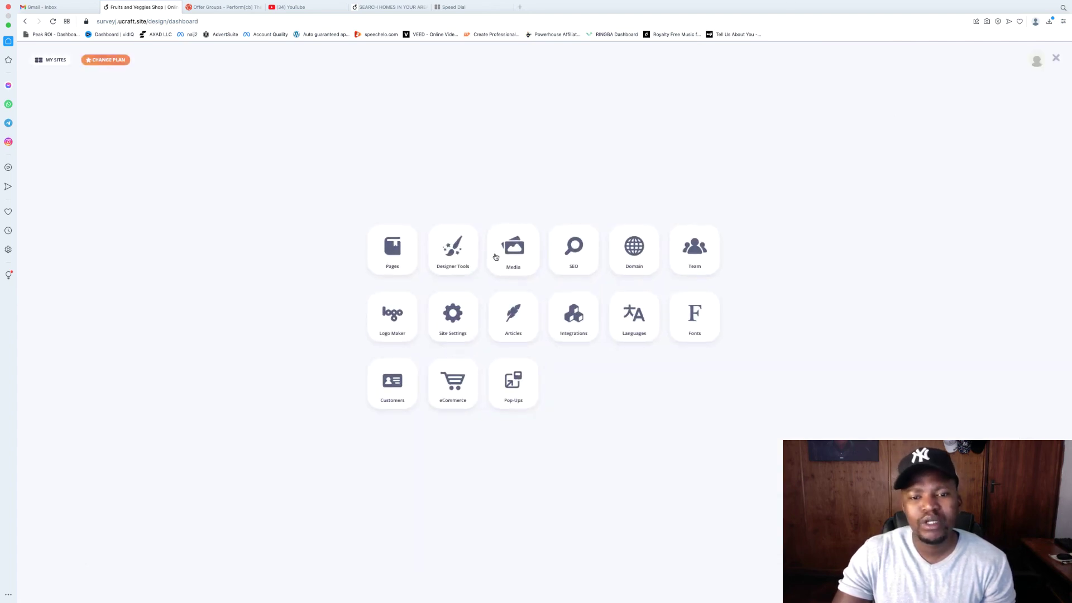
# Step: Open the SEO settings of the Homes page and set its page title to View Houses For Rent
pyautogui.click(575, 260)
pyautogui.moveTo(550, 264)
pyautogui.click(544, 235)
pyautogui.click(522, 317)
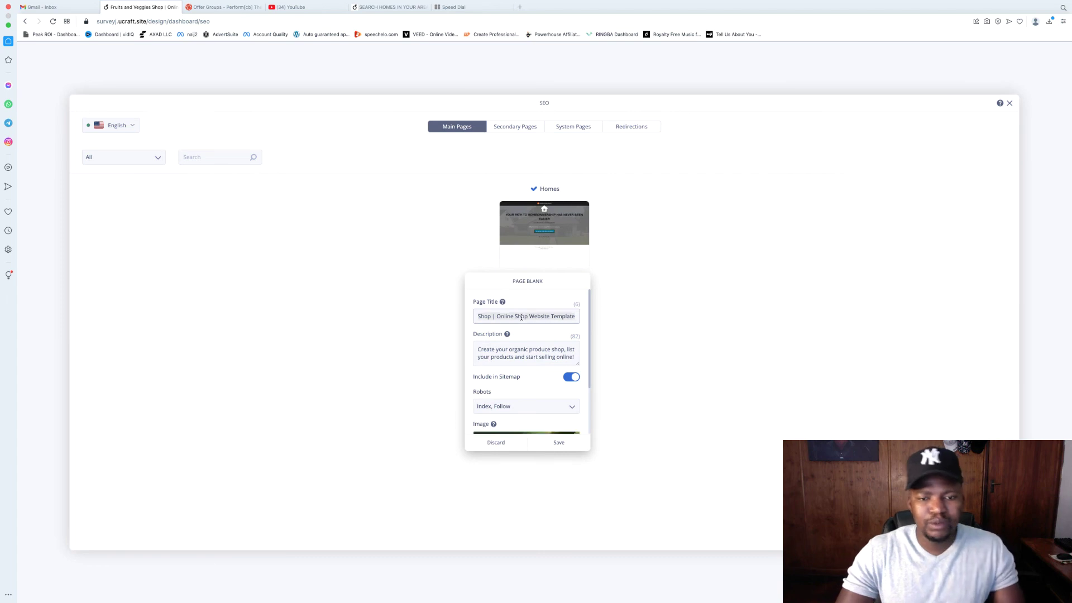
pyautogui.press('super+a')
pyautogui.write('Vi')
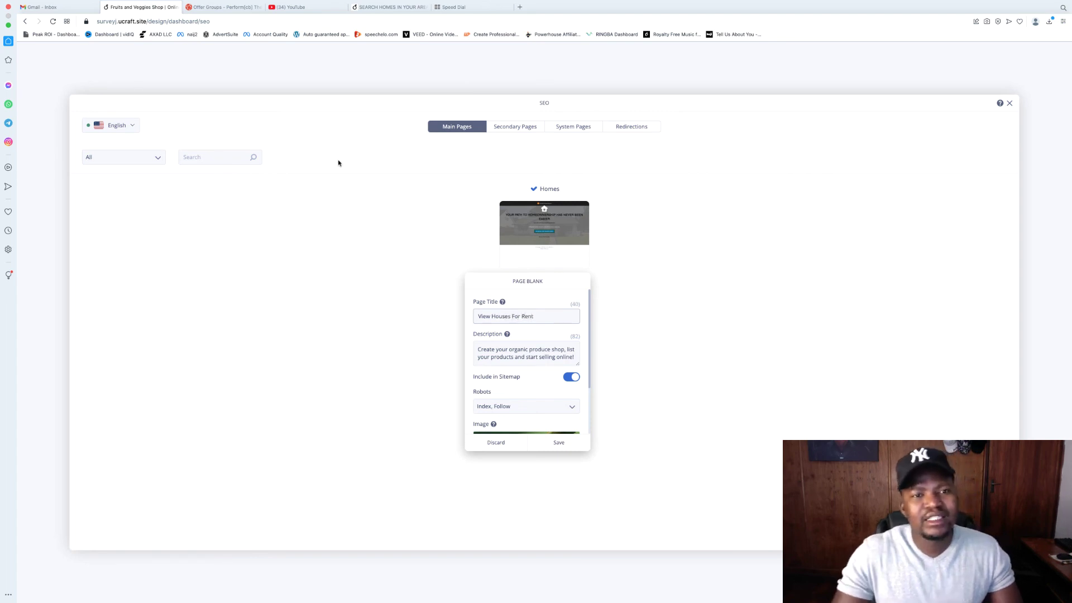
# Step: Replace the page's SEO description with See Houses For Rent In Your Area Today
pyautogui.click(520, 355)
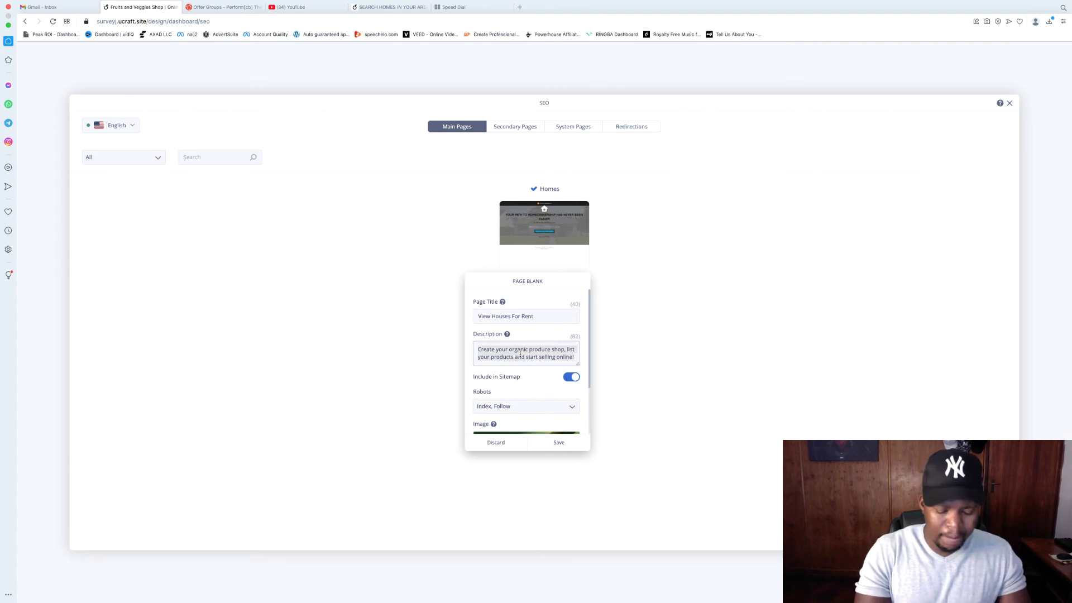
pyautogui.write('See Houses For Rent In Your Are')
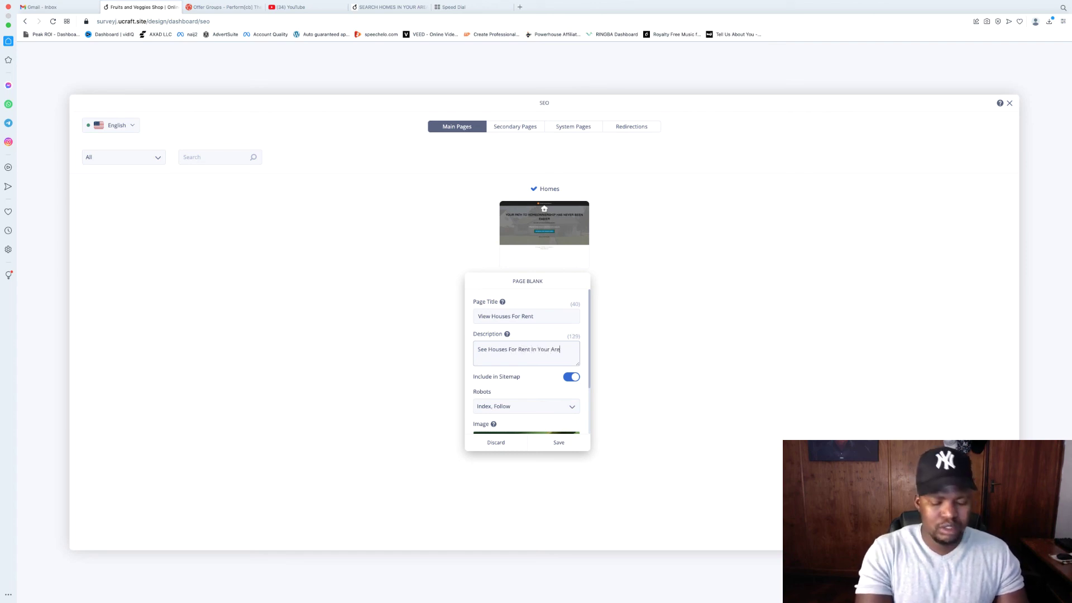
pyautogui.write('ay')
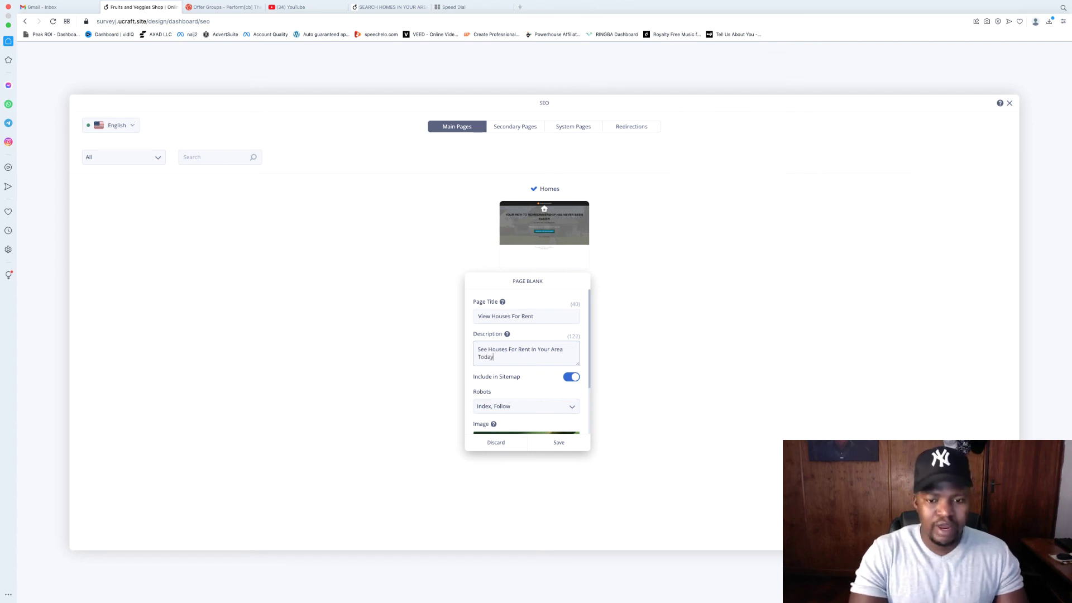
# Step: Replace the SEO image with 3h.jpeg from the Homezz folder, save the page's SEO settings and close them
pyautogui.scroll(-3, 520, 363)
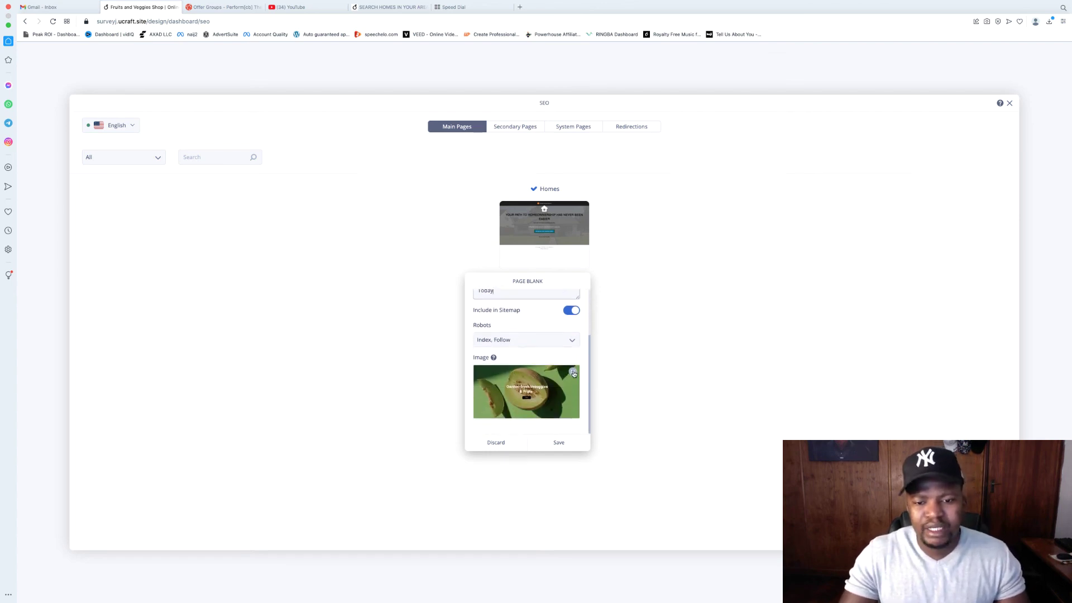
pyautogui.click(574, 372)
pyautogui.click(501, 403)
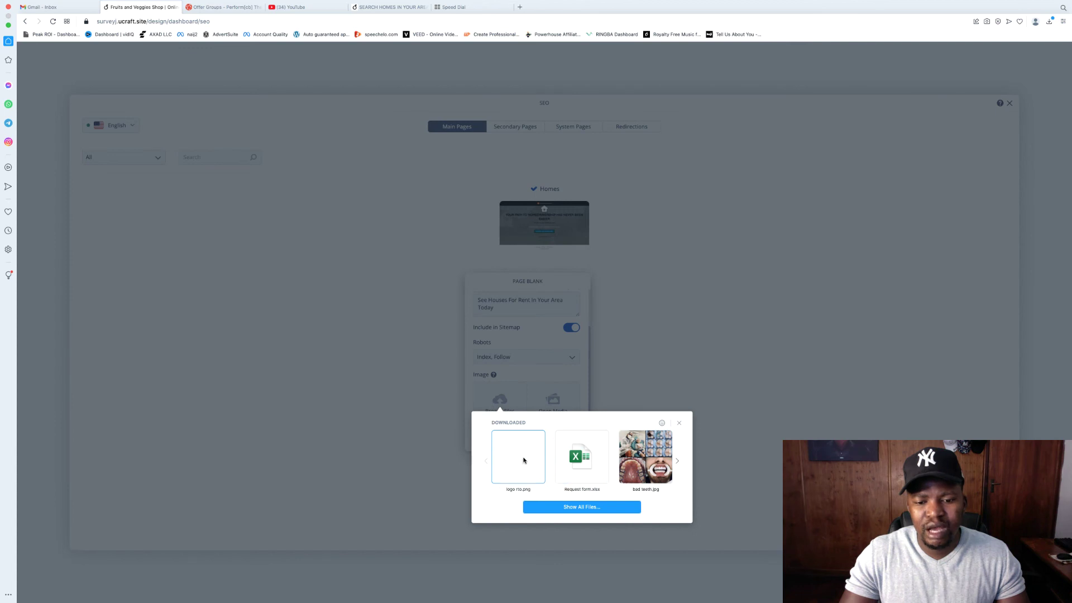
pyautogui.click(581, 507)
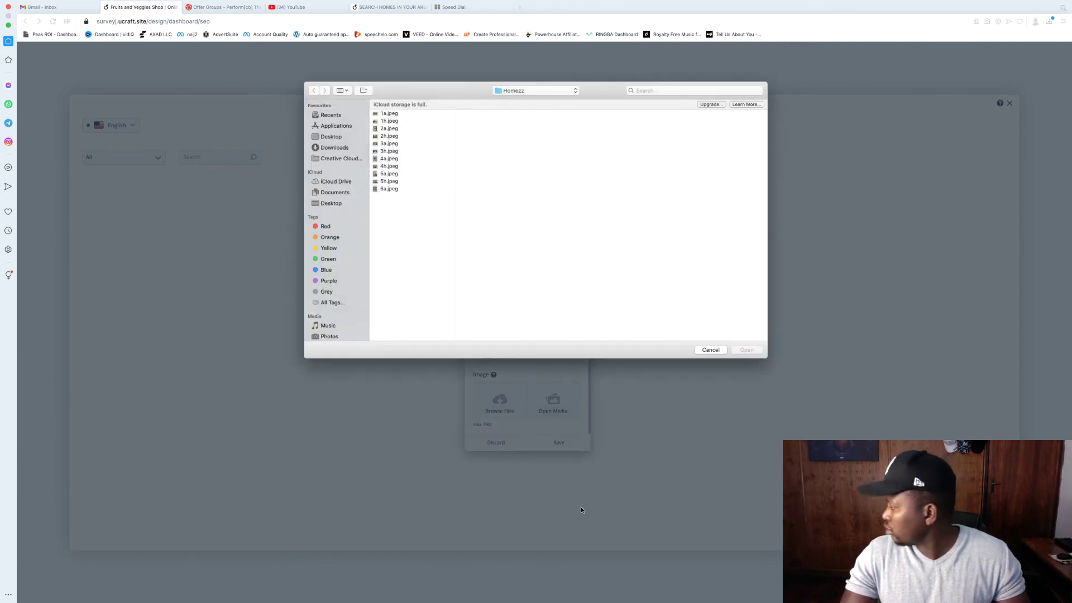
pyautogui.click(389, 151)
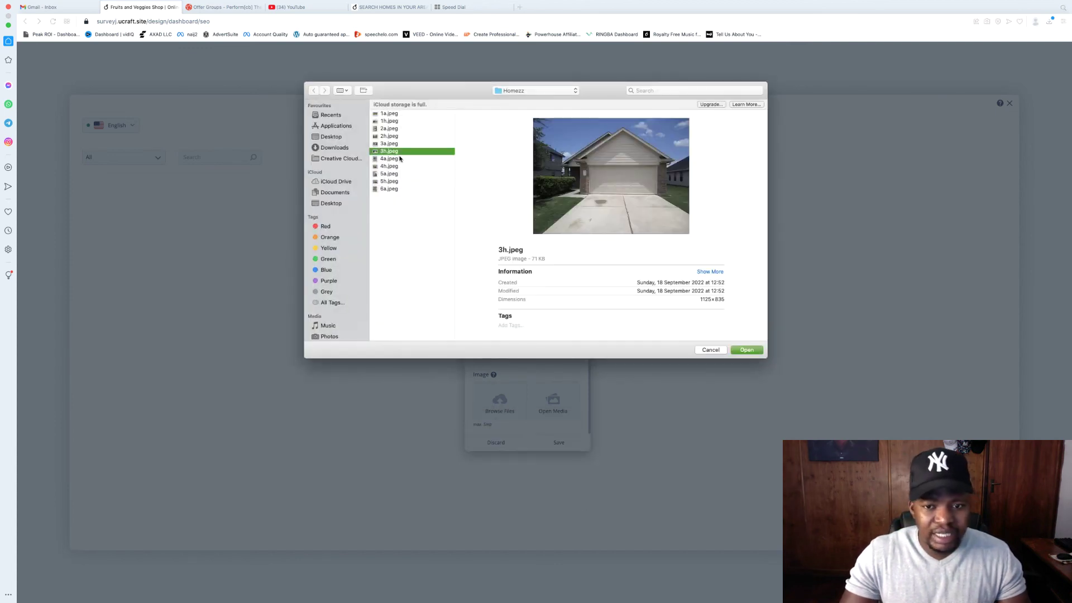
pyautogui.click(746, 350)
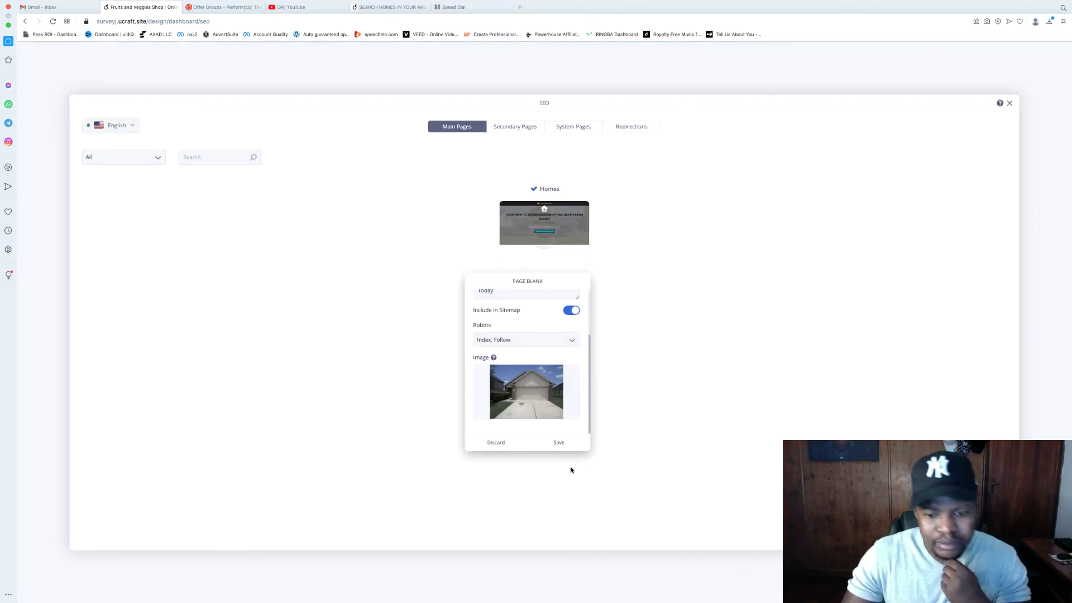
pyautogui.click(554, 442)
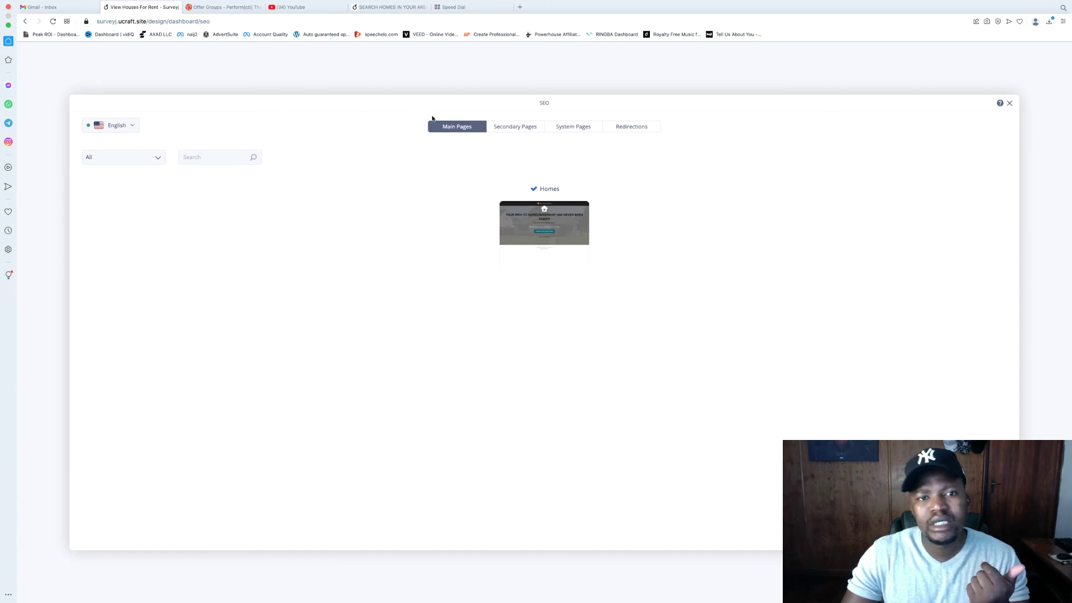
pyautogui.click(1009, 104)
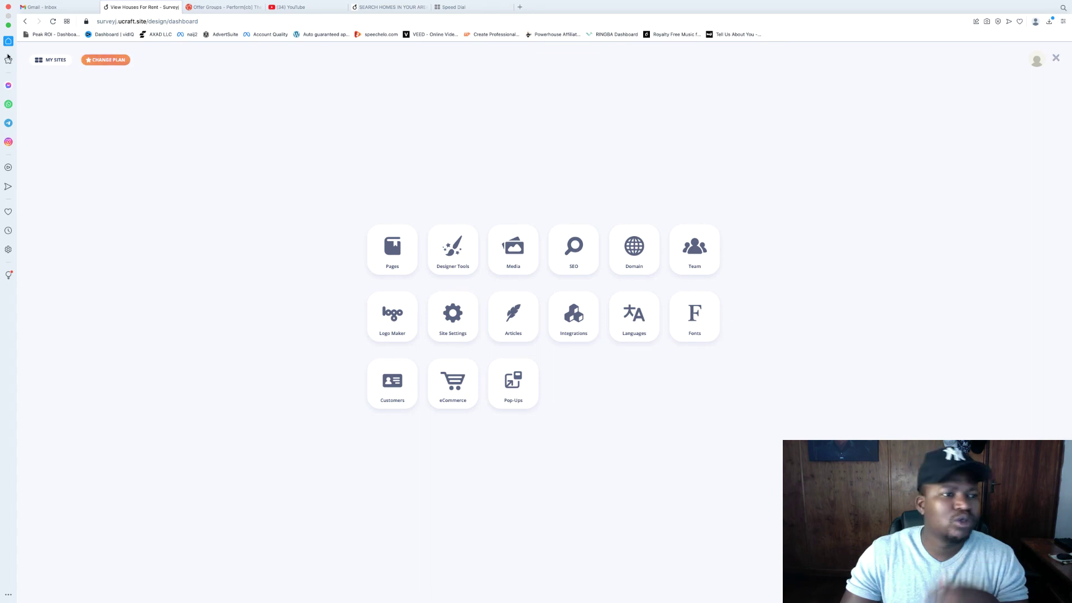
# Step: Go to the My Sites overview, view the live SURVEYJ site in a new tab and return to the overview
pyautogui.click(55, 60)
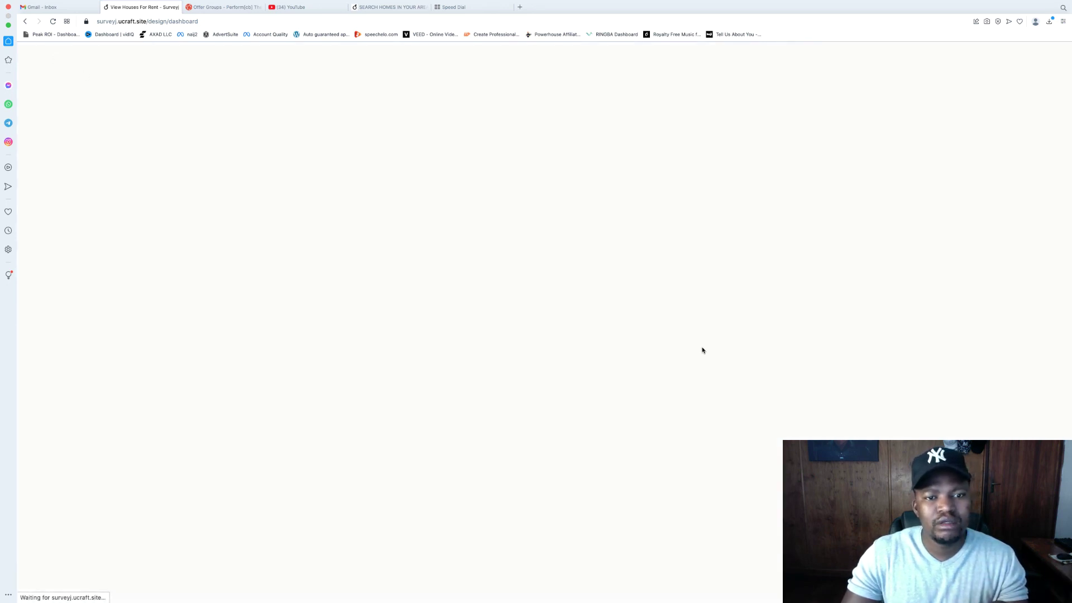
pyautogui.moveTo(544, 251)
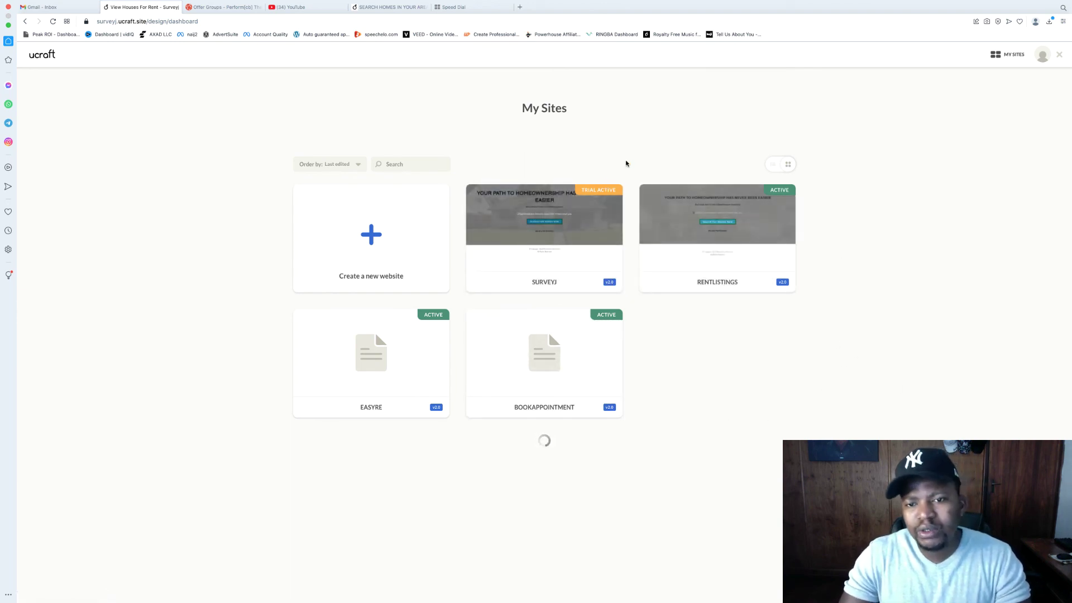
pyautogui.moveTo(594, 196)
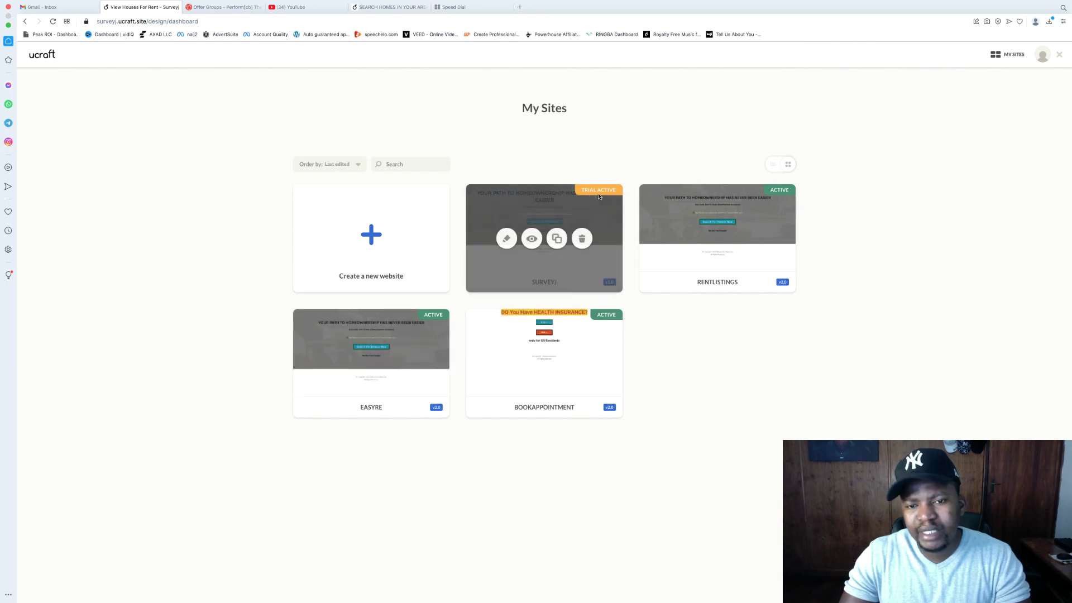
pyautogui.moveTo(792, 210)
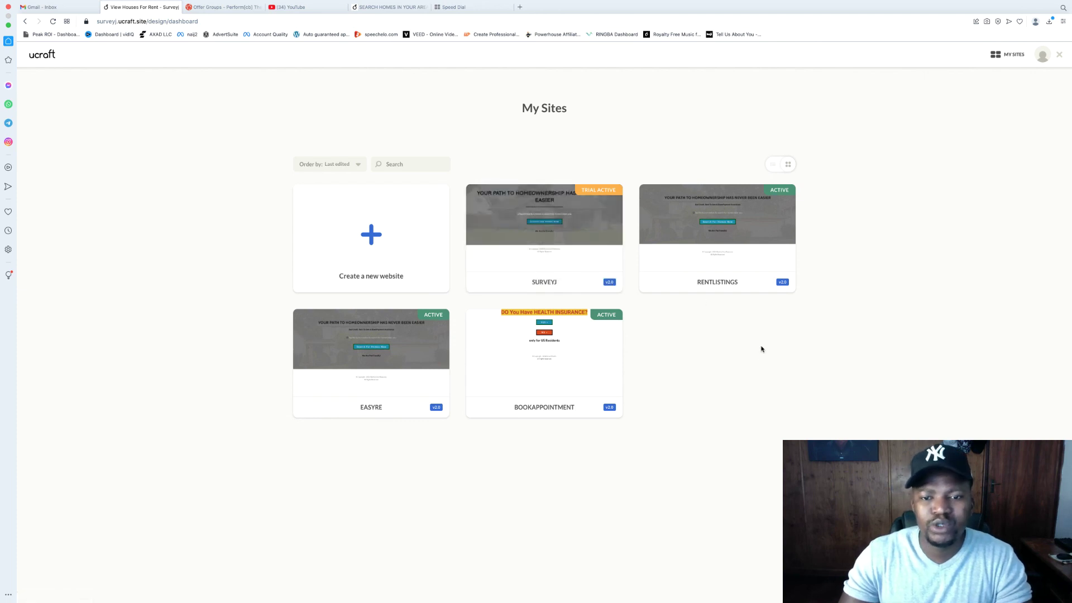
pyautogui.click(528, 241)
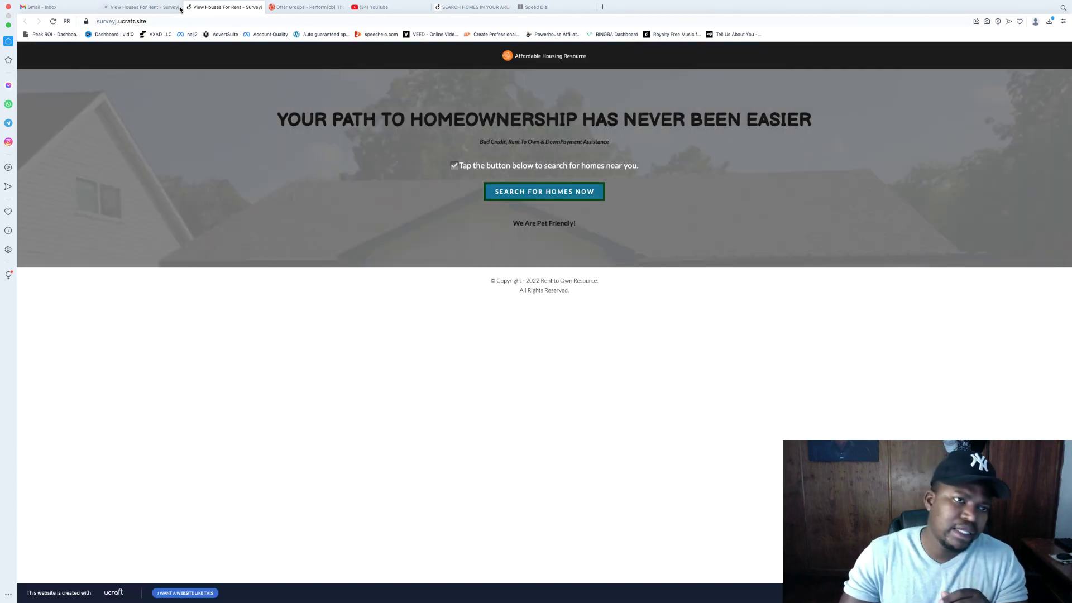
pyautogui.click(148, 9)
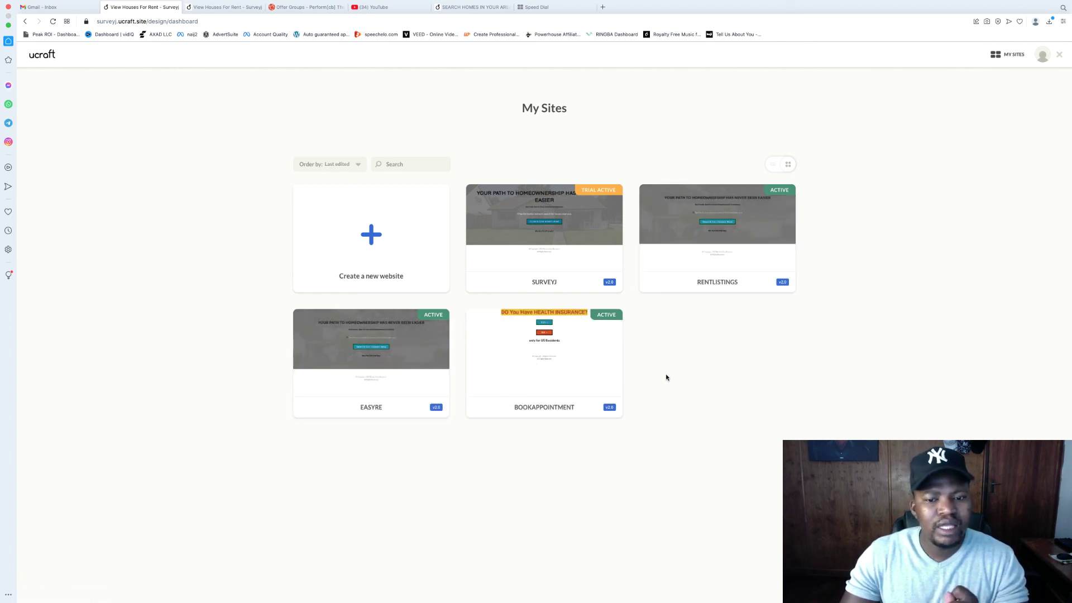
# Step: Copy the web address of the live SURVEYJ site from its browser tab and go back to the My Sites tab
pyautogui.click(228, 7)
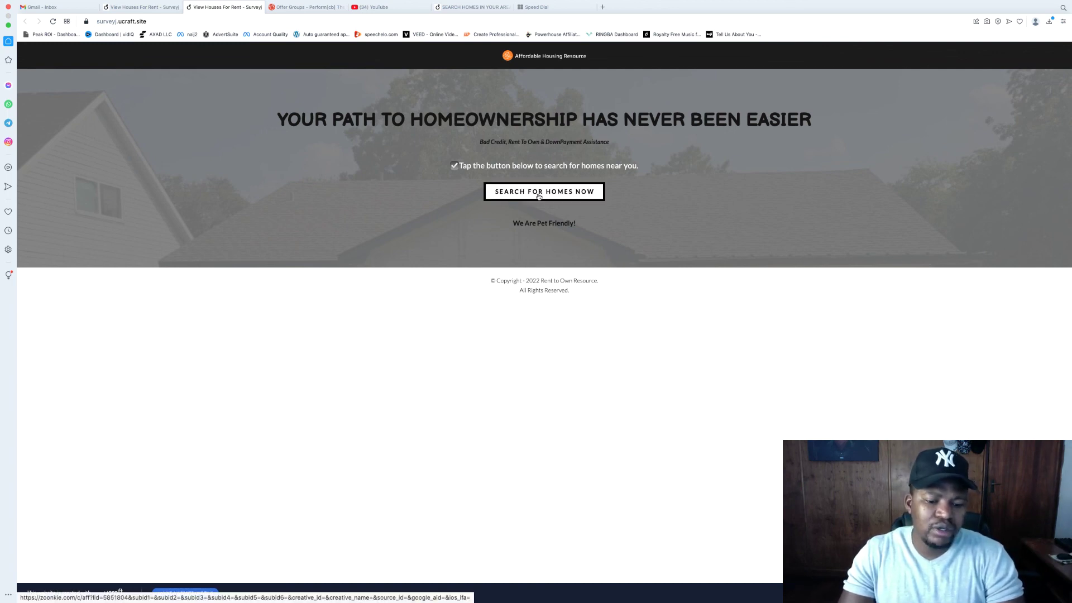
pyautogui.click(215, 23)
pyautogui.rightClick(217, 25)
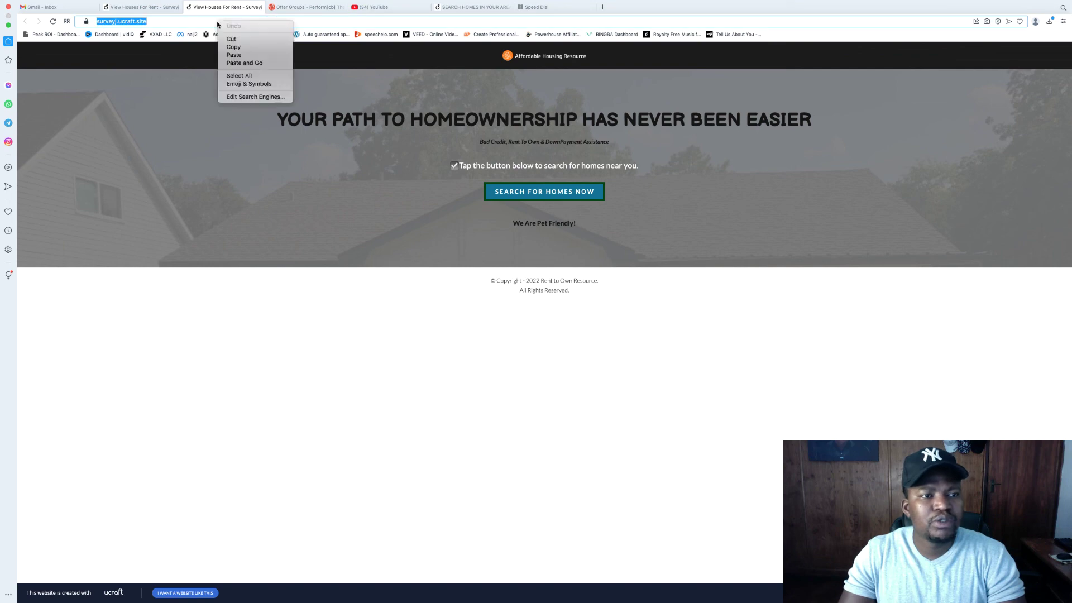
pyautogui.click(234, 48)
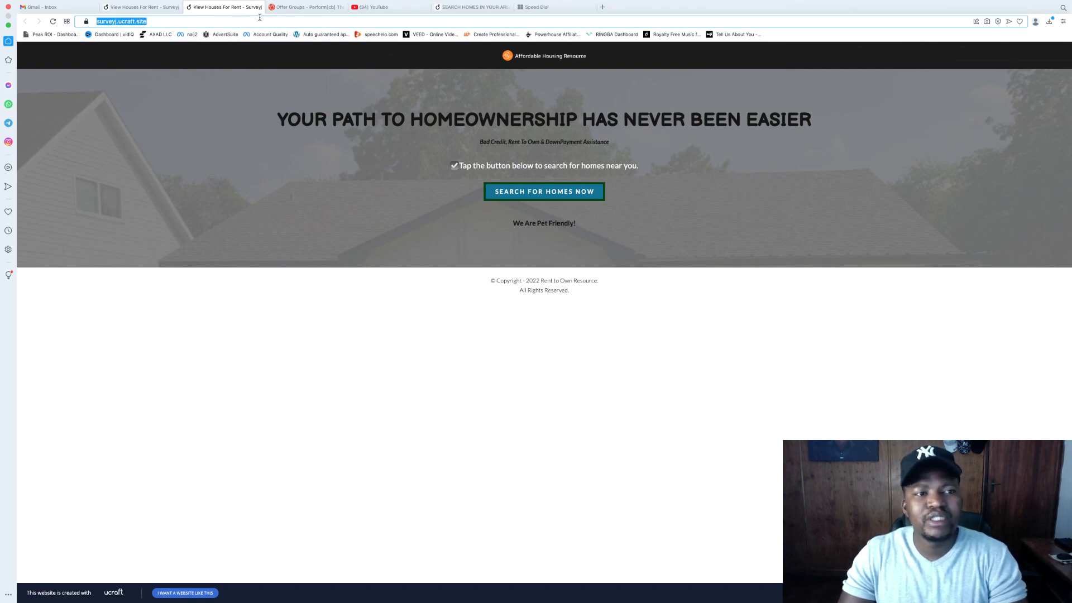
pyautogui.hotkey('ctrl', 'shift', 'Tab')
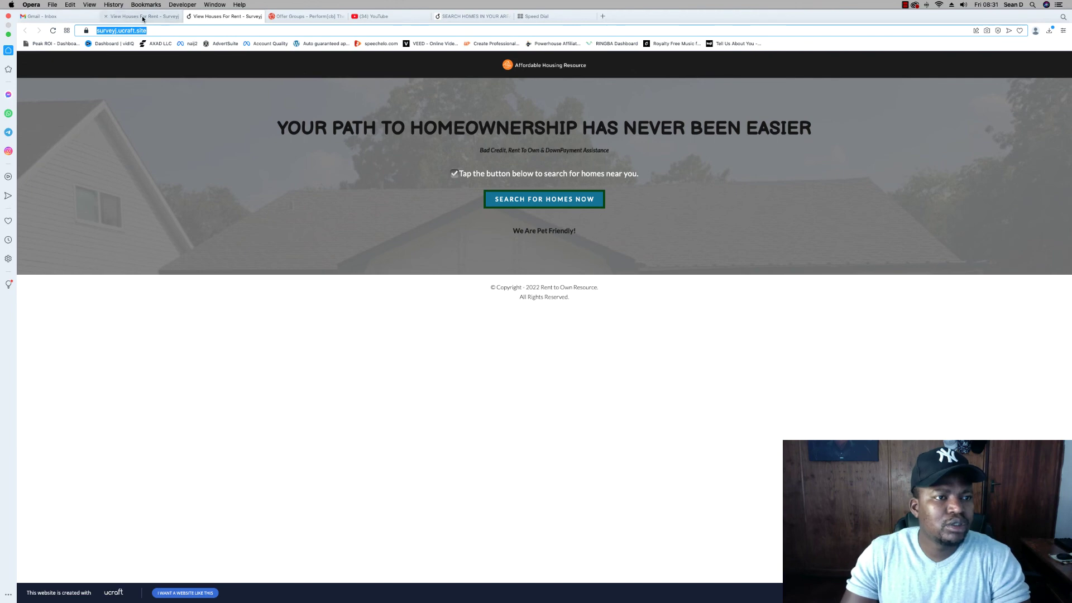